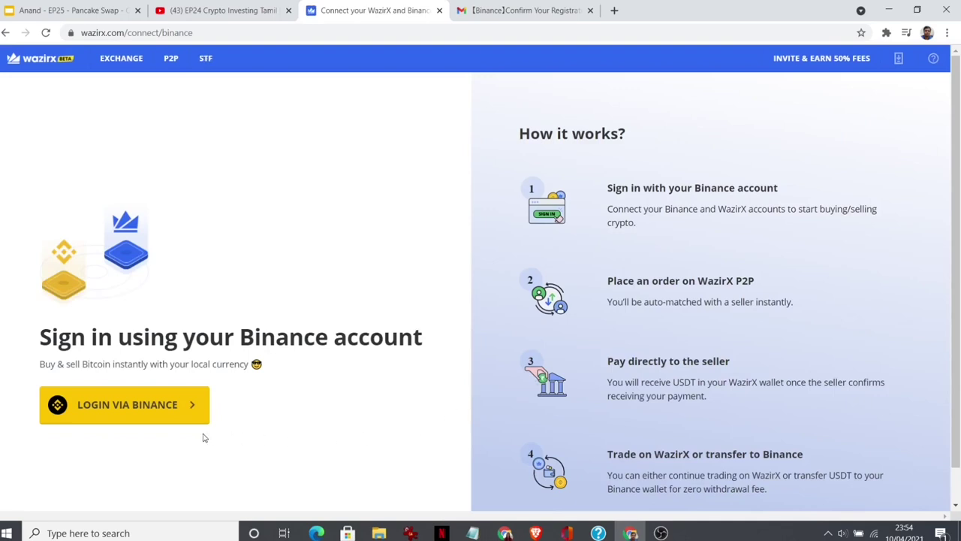
# Log in to WazirX via Binance and approve linking the Binance account.
pyautogui.click(157, 420)
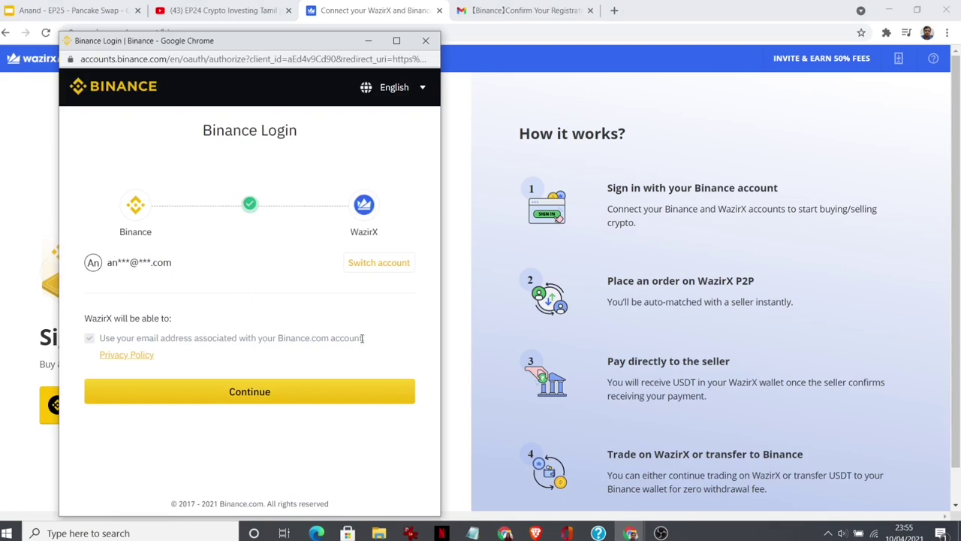
pyautogui.click(273, 392)
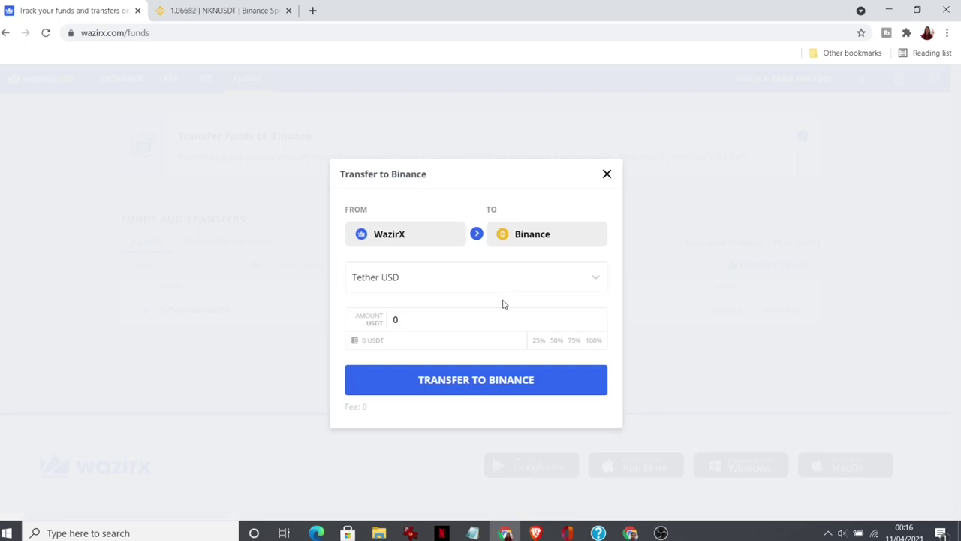
# Check the transferable coin list and the account fee settings.
pyautogui.click(478, 280)
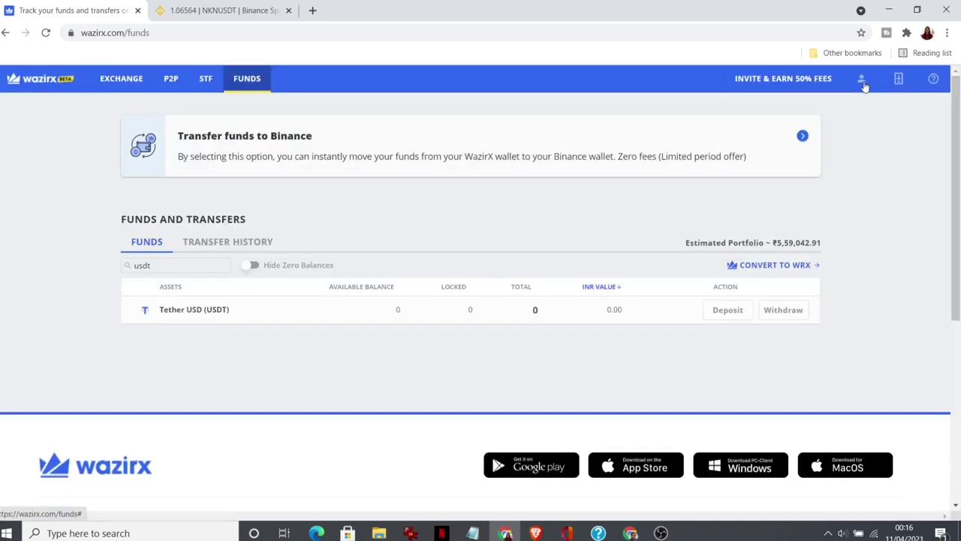
pyautogui.click(861, 78)
pyautogui.click(852, 112)
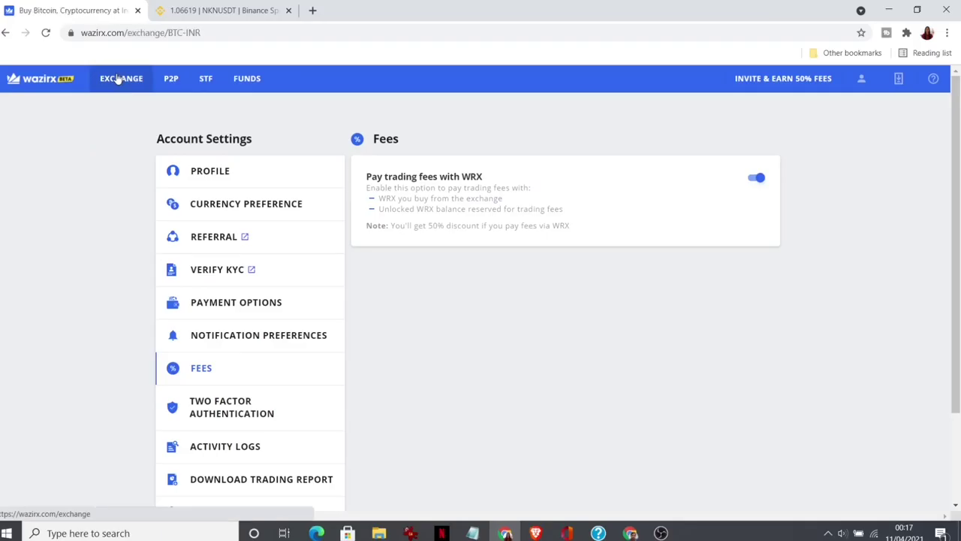
# Buy 120 USDT on the USDT/INR market at the lowest ask of 78.60 INR.
pyautogui.click(120, 78)
pyautogui.click(41, 133)
pyautogui.write('usdt')
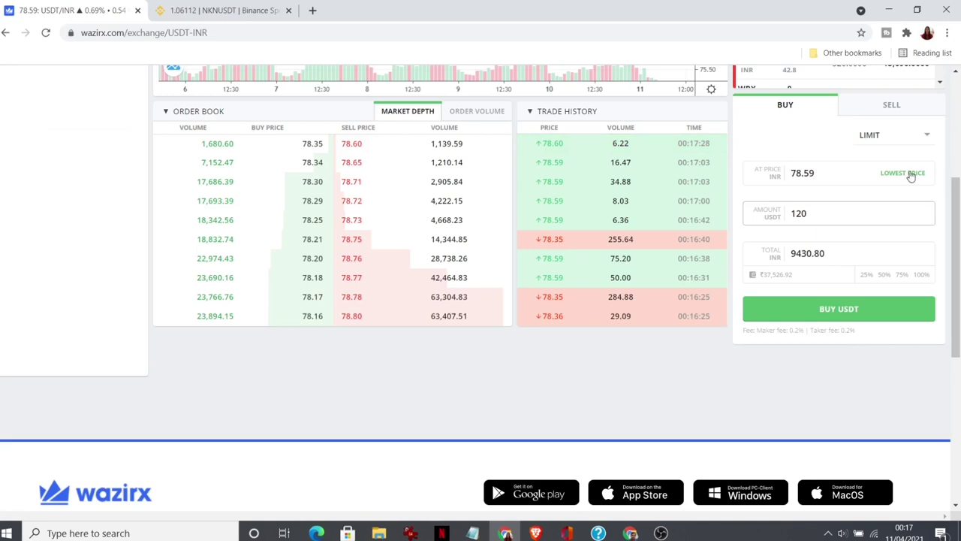
pyautogui.click(911, 175)
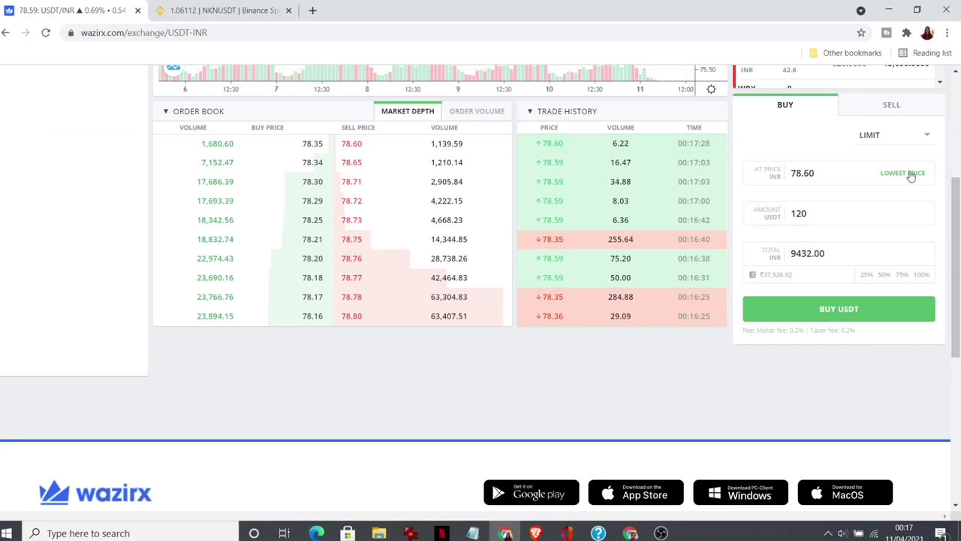
pyautogui.click(839, 309)
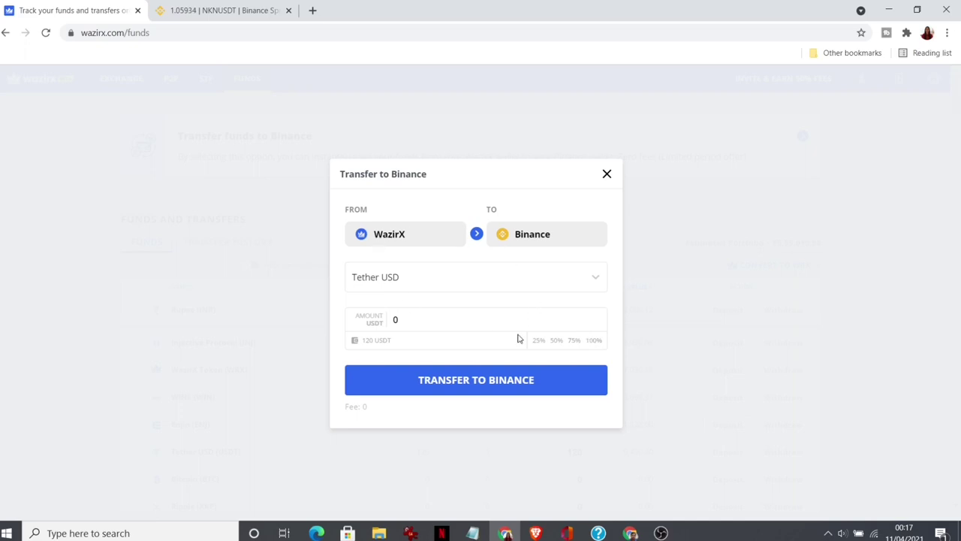
# Transfer the full 120 USDT balance to Binance, authenticating with the pasted 2FA code.
pyautogui.click(595, 343)
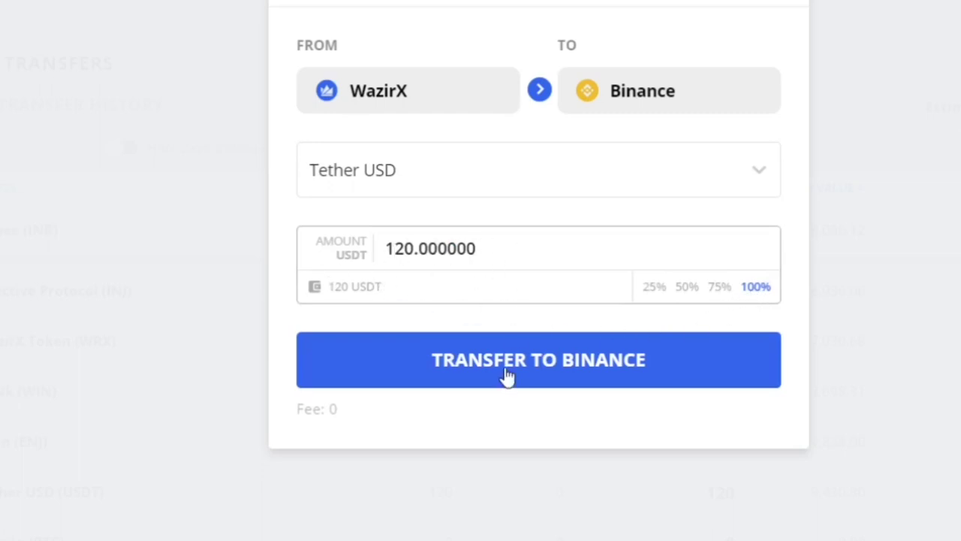
pyautogui.click(534, 363)
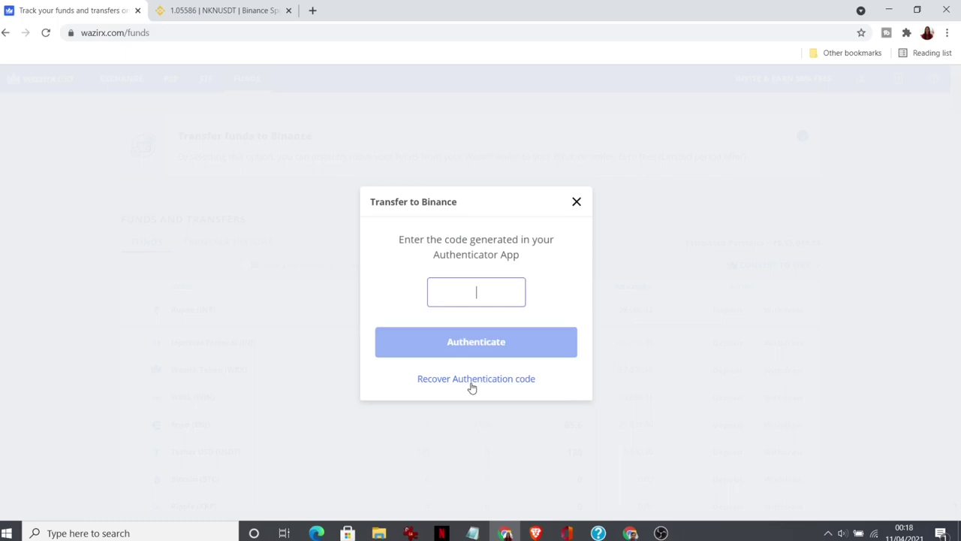
pyautogui.click(474, 341)
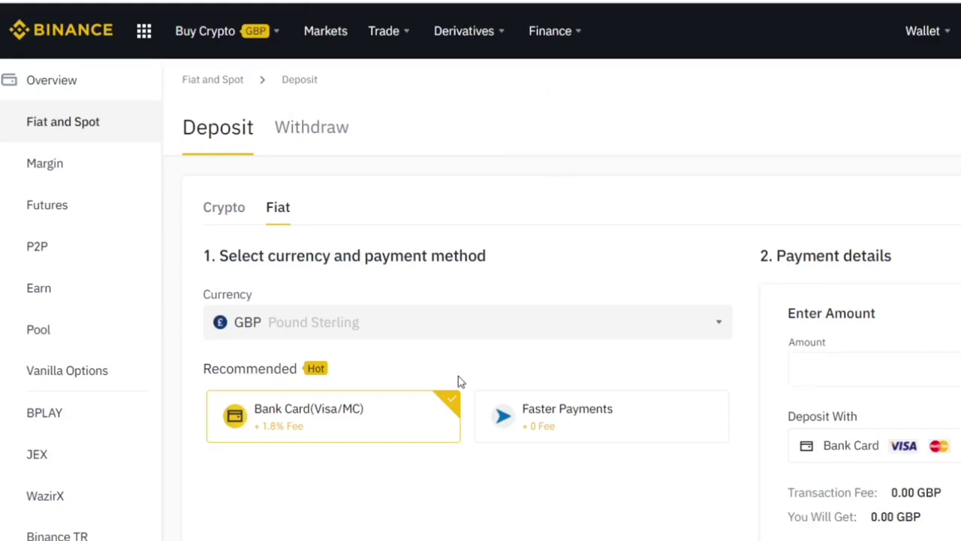
# Deposit 50 GBP into Binance by bank card.
pyautogui.click(603, 331)
pyautogui.write('100')
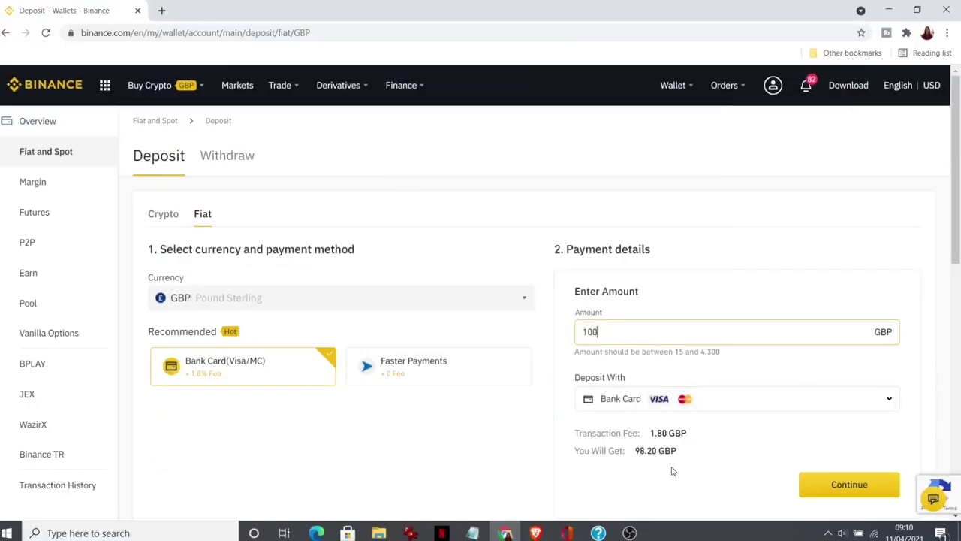
pyautogui.press('BackSpace')
pyautogui.press('BackSpace')
pyautogui.press('BackSpace')
pyautogui.write('50')
pyautogui.click(811, 488)
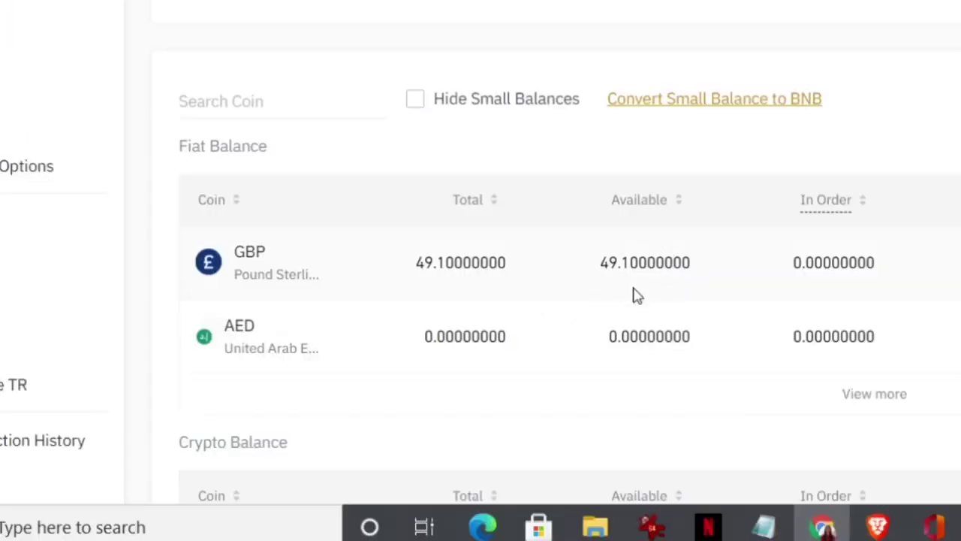
# Buy about 66.76 USDT with 49 GBP from the cash balance.
pyautogui.click(285, 101)
pyautogui.write('usd')
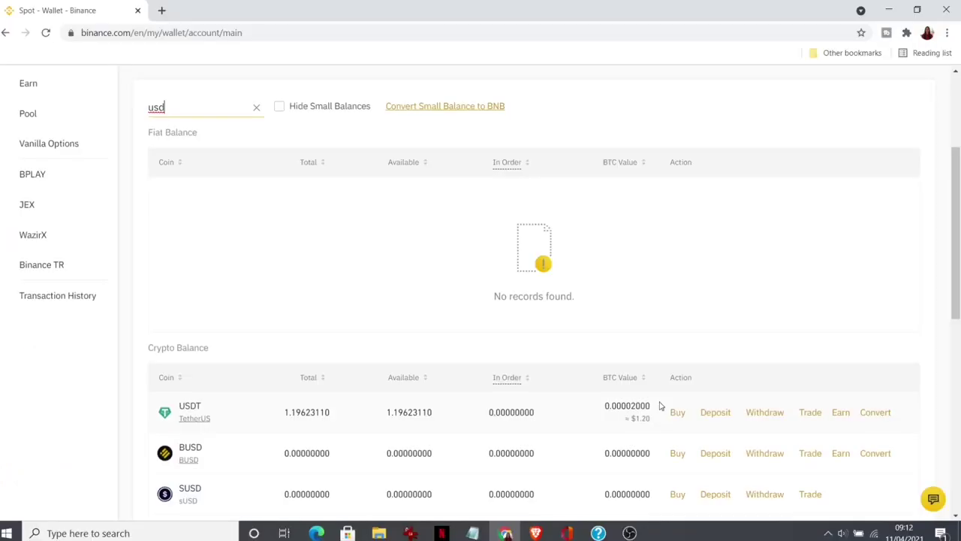
pyautogui.click(679, 419)
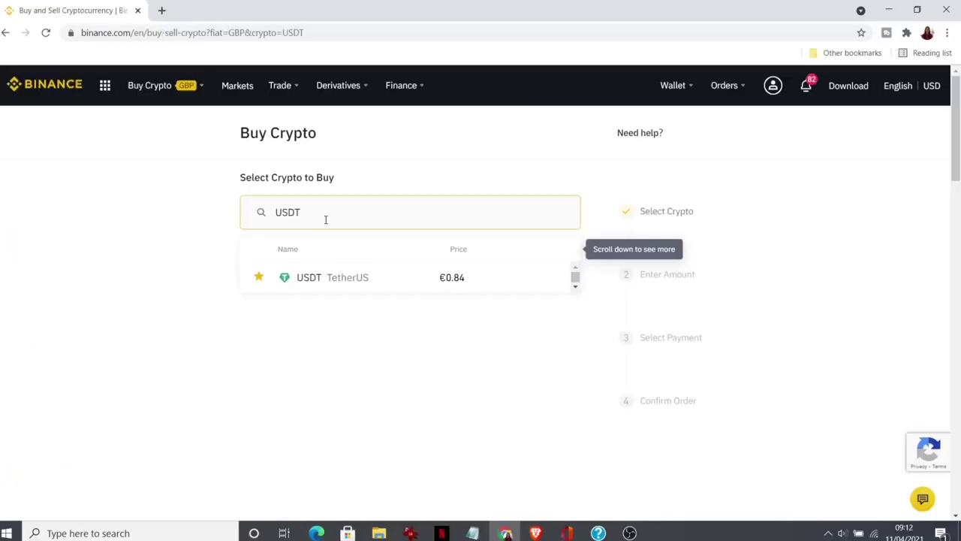
pyautogui.click(301, 279)
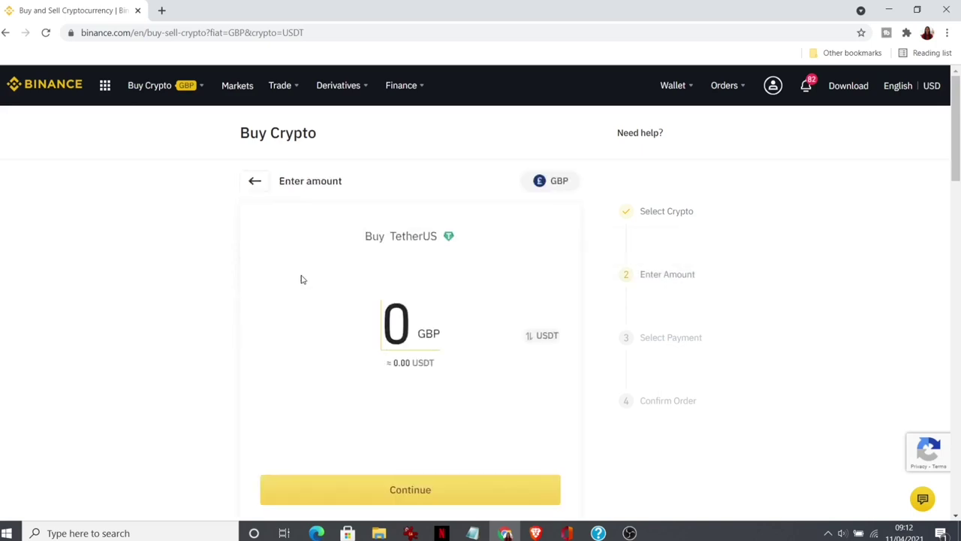
pyautogui.write('49')
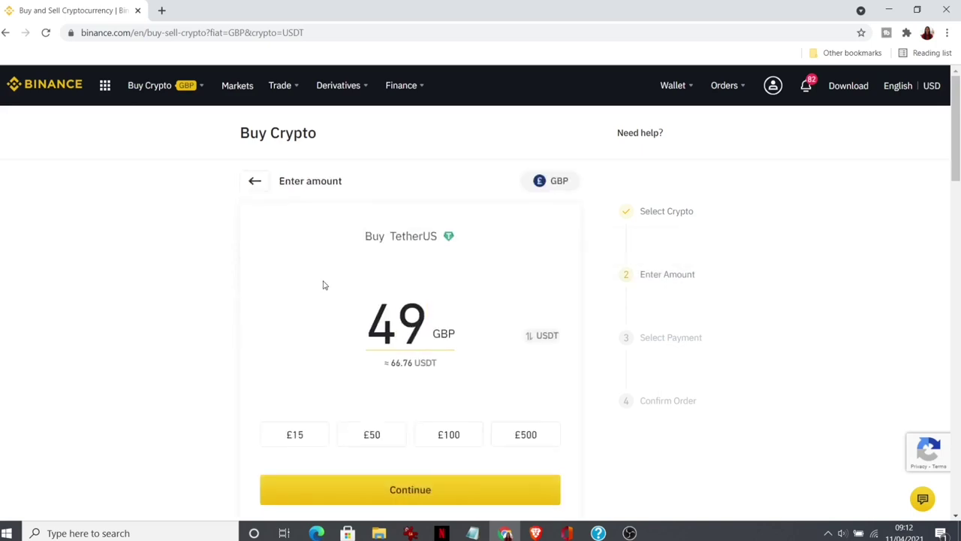
pyautogui.click(410, 490)
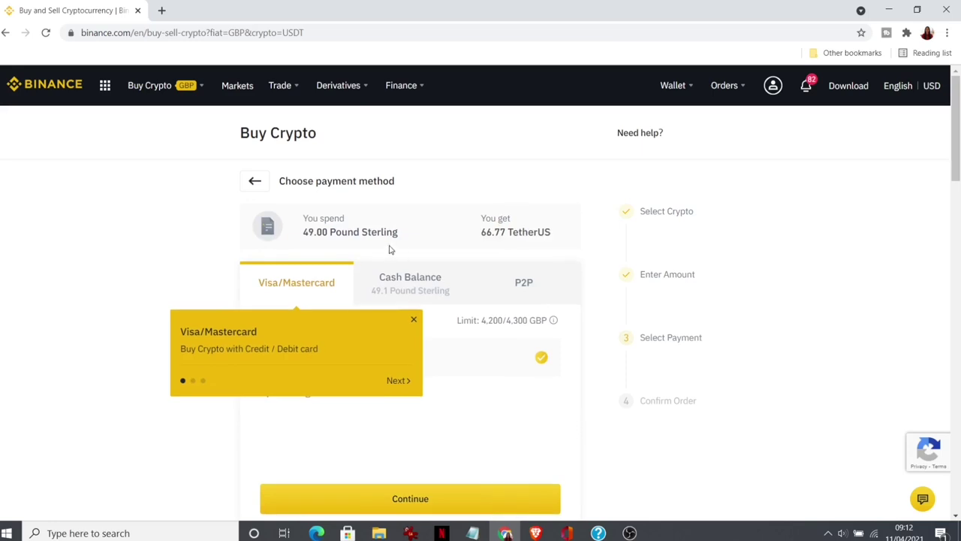
pyautogui.click(415, 297)
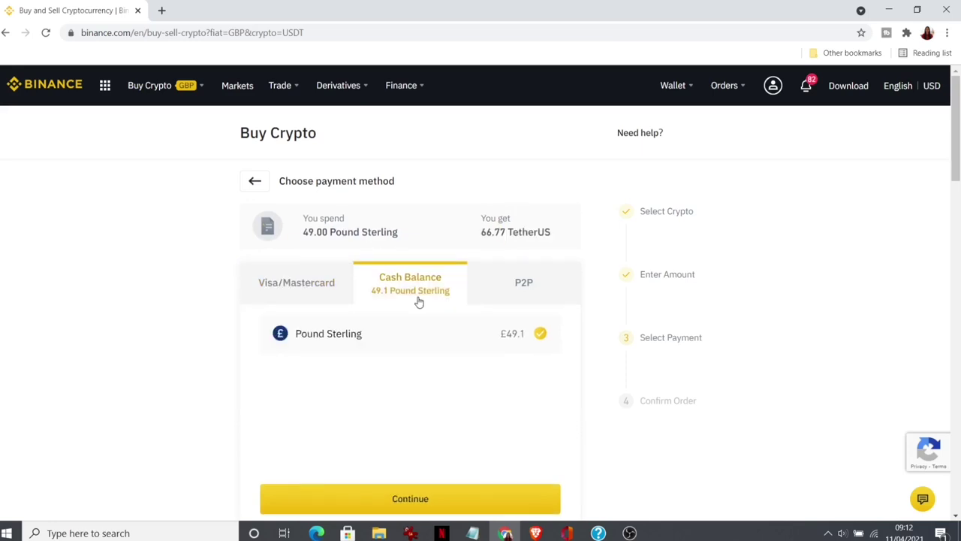
pyautogui.click(414, 508)
pyautogui.click(394, 487)
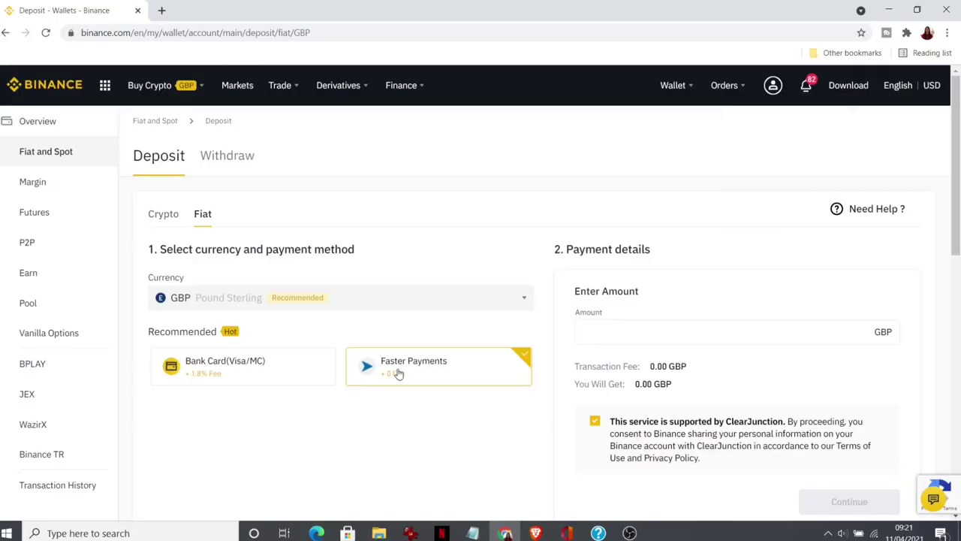
# Set up a 50 GBP Faster Payments deposit and enter its bank details in the banking app.
pyautogui.click(587, 338)
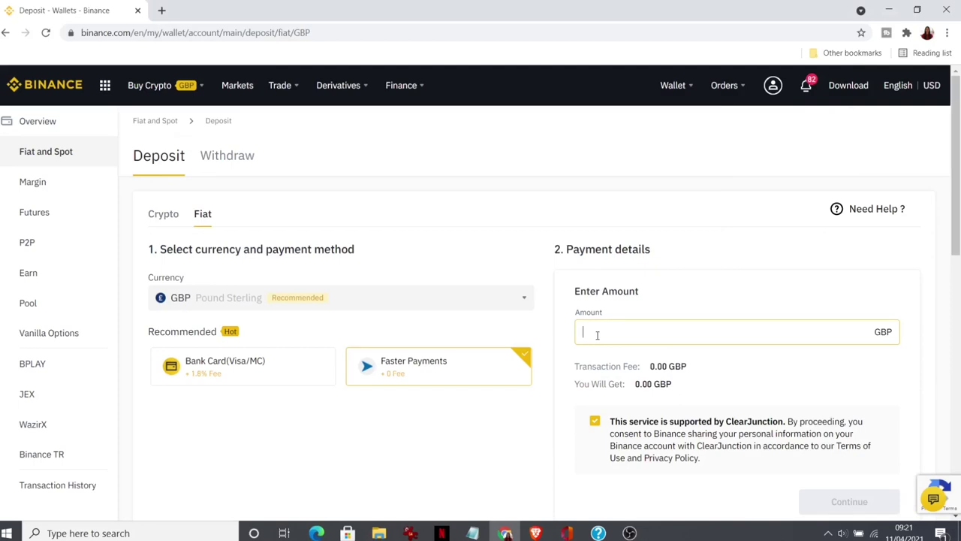
pyautogui.write('5')
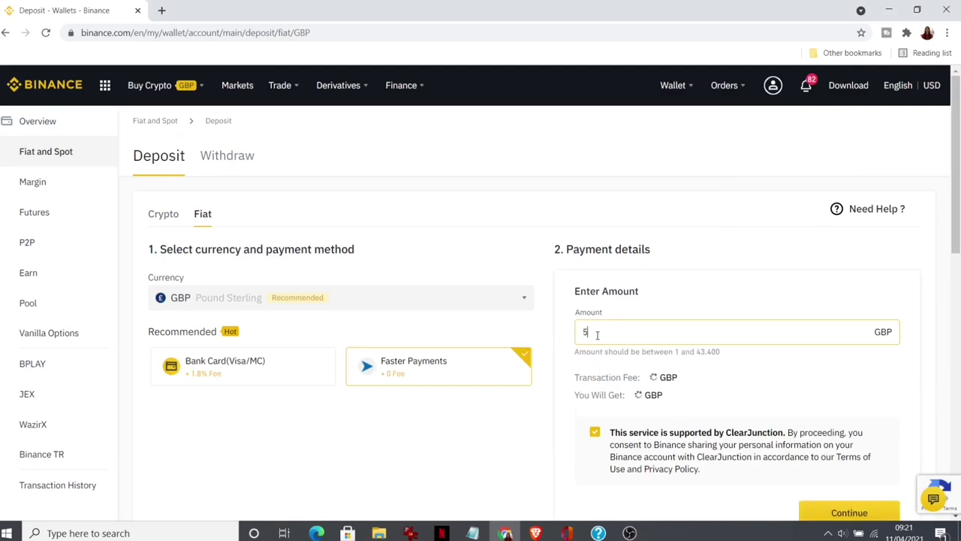
pyautogui.write('0')
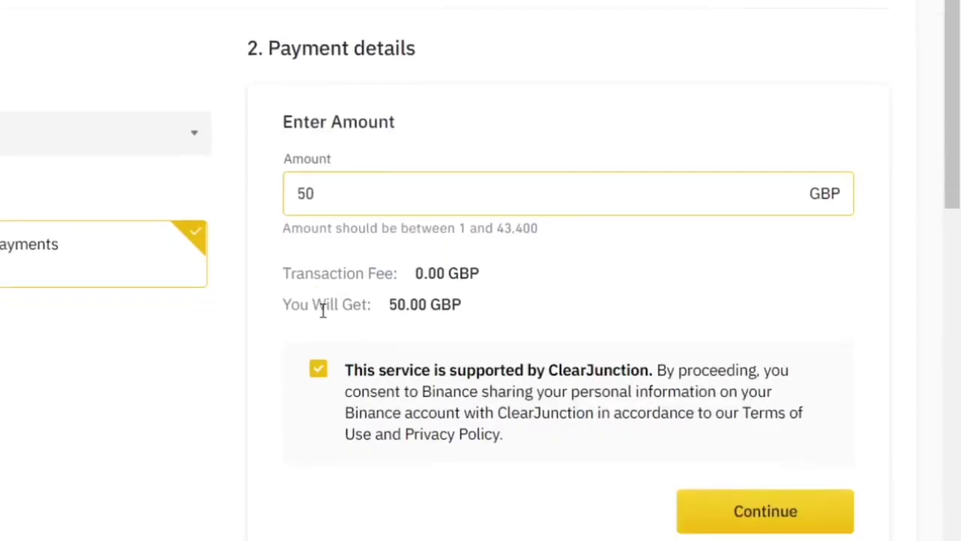
pyautogui.click(738, 517)
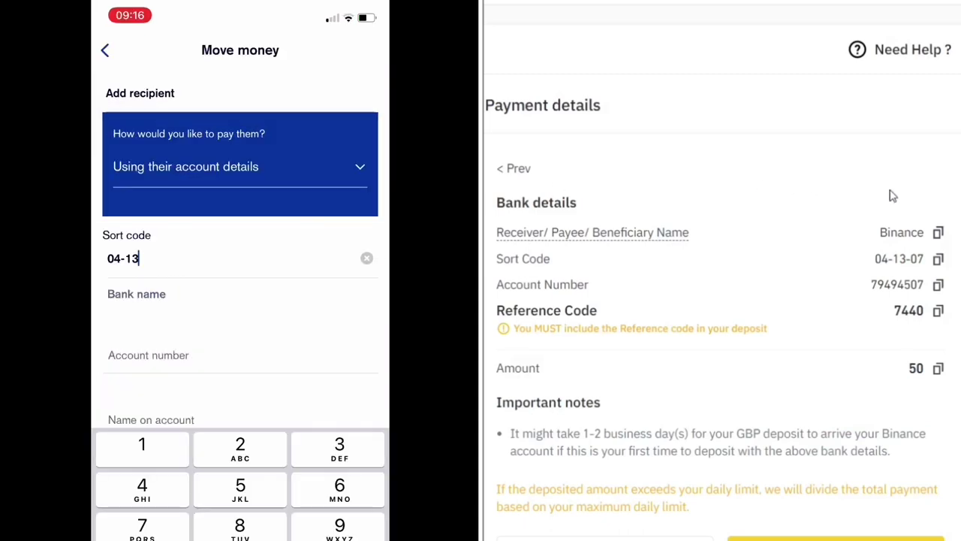
pyautogui.write('07')
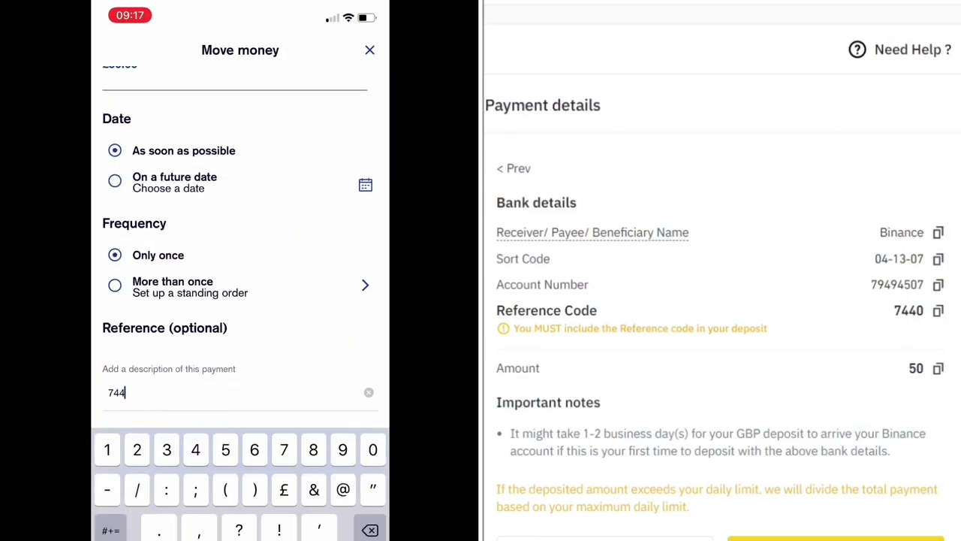
pyautogui.write('0')
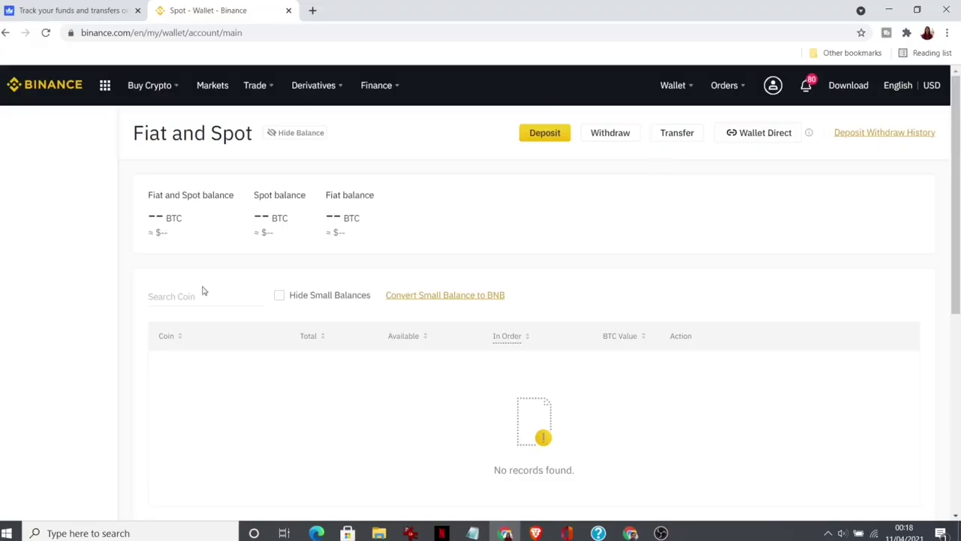
# Buy BNB with 40 USDT on the BNB/USDT market.
pyautogui.click(175, 297)
pyautogui.write('usdt')
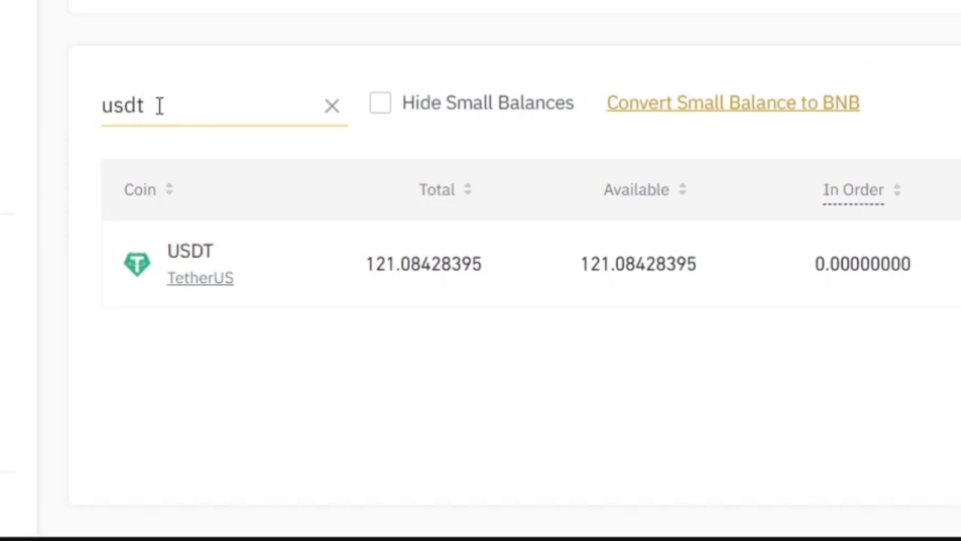
pyautogui.hotkey('ctrl', 'a')
pyautogui.write('bnb')
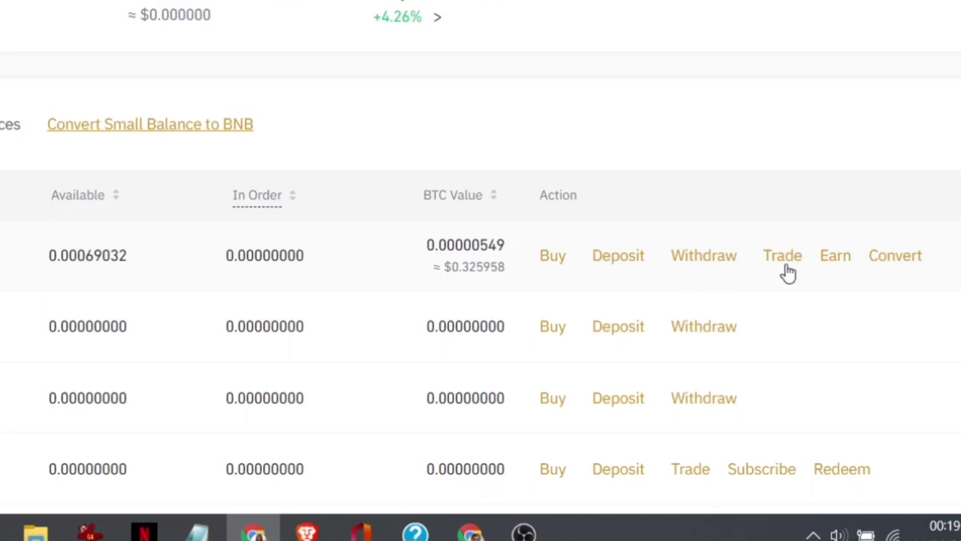
pyautogui.moveTo(788, 274)
pyautogui.scroll(-1, 788, 275)
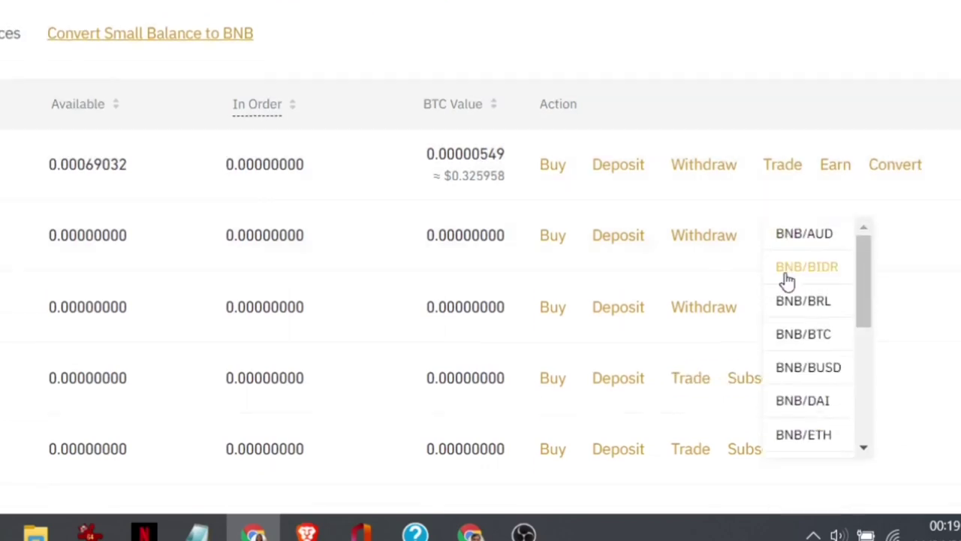
pyautogui.scroll(-5, 796, 339)
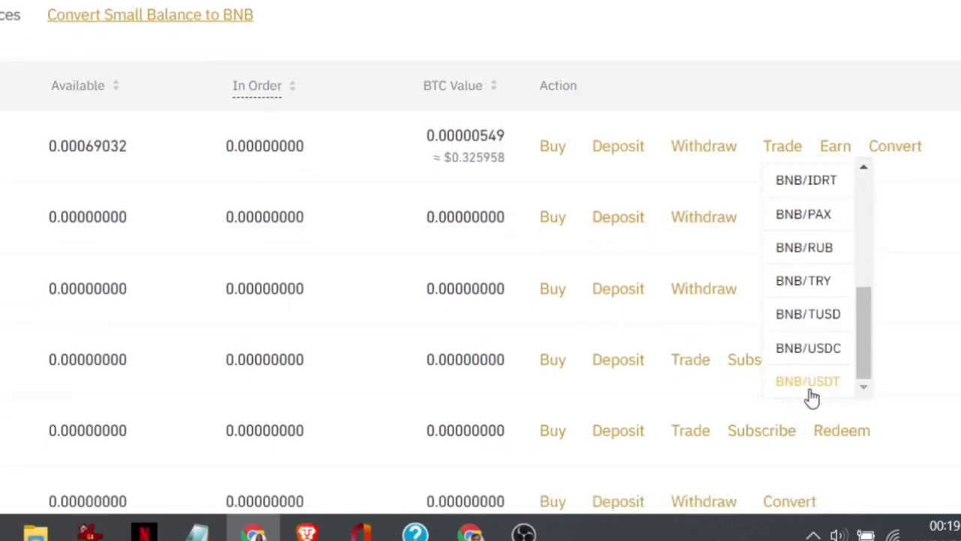
pyautogui.click(809, 383)
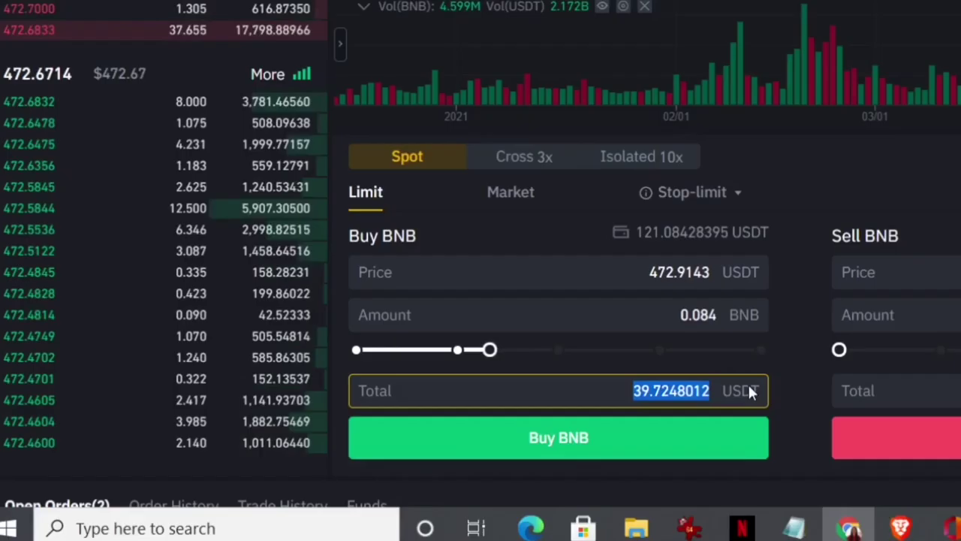
pyautogui.write('40')
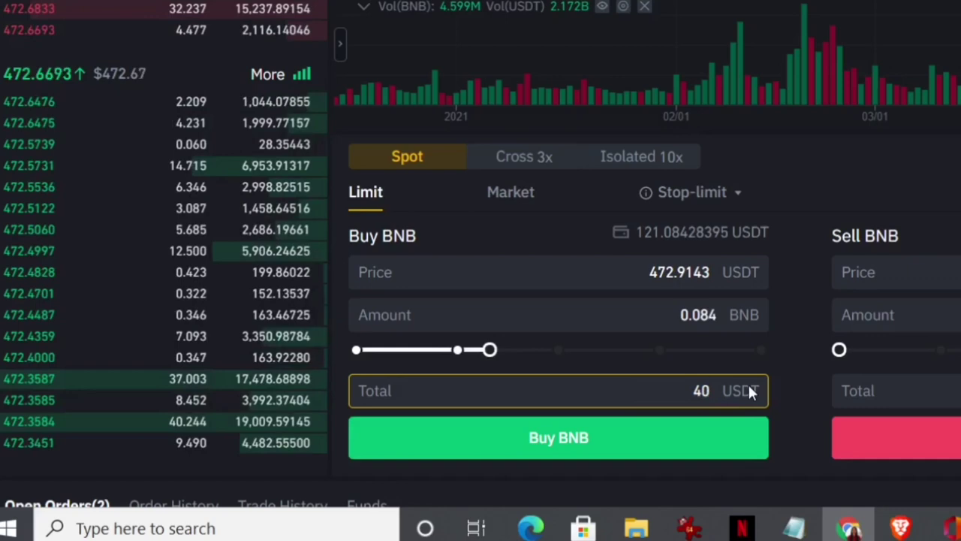
pyautogui.click(726, 315)
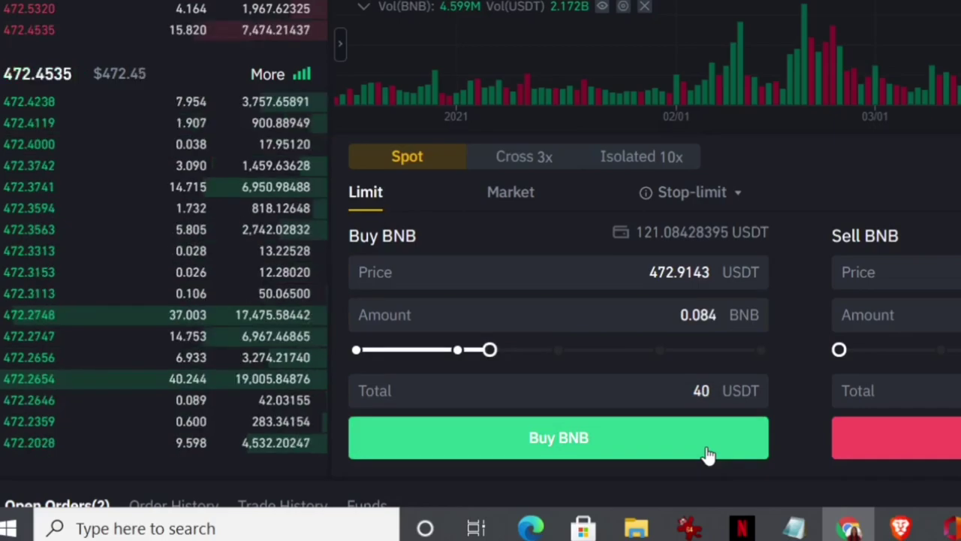
pyautogui.click(708, 453)
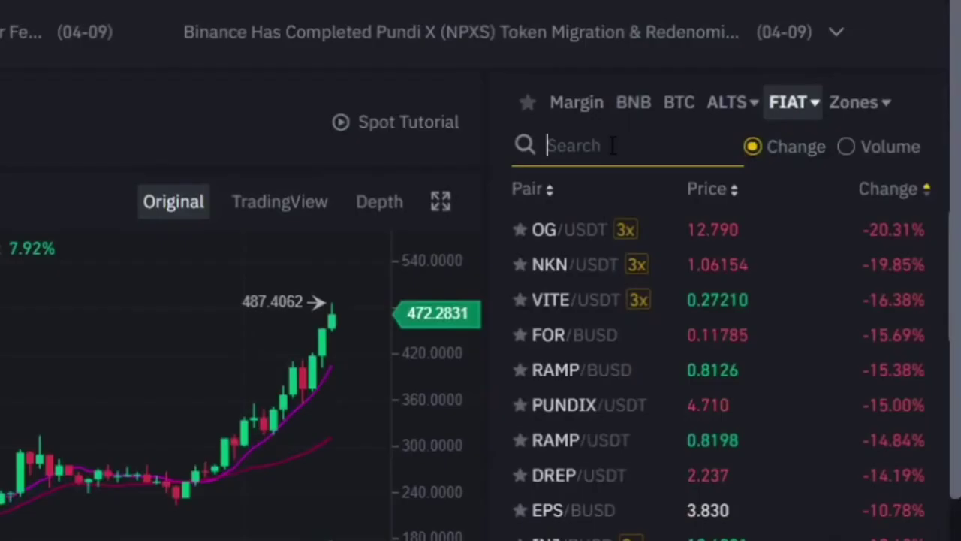
# Place a CAKE/USDT buy for 3.605 CAKE using the entire USDT balance.
pyautogui.write('cake')
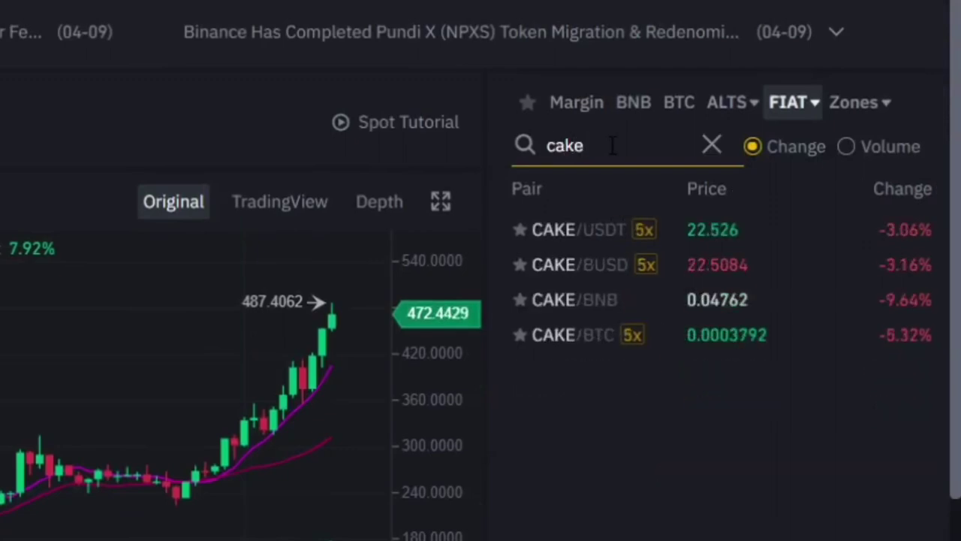
pyautogui.click(564, 232)
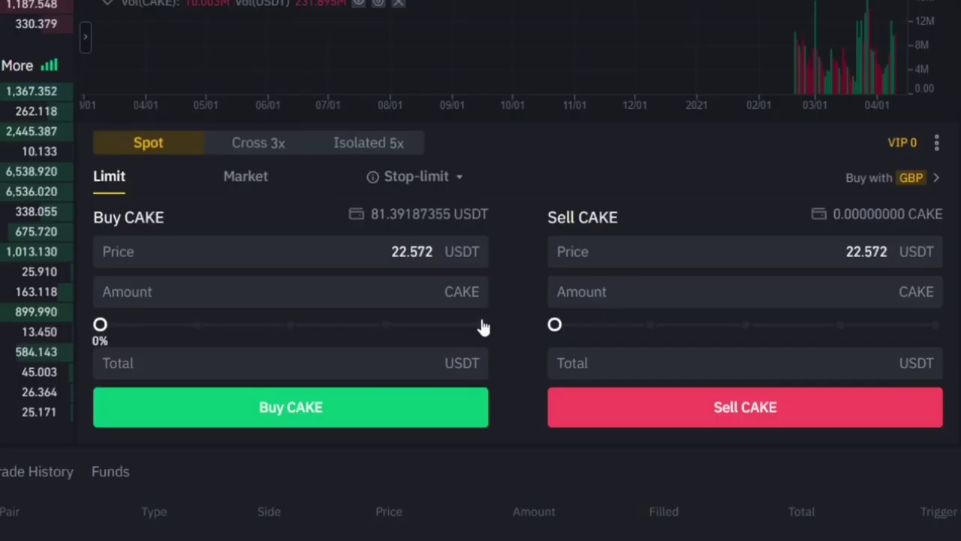
pyautogui.click(481, 323)
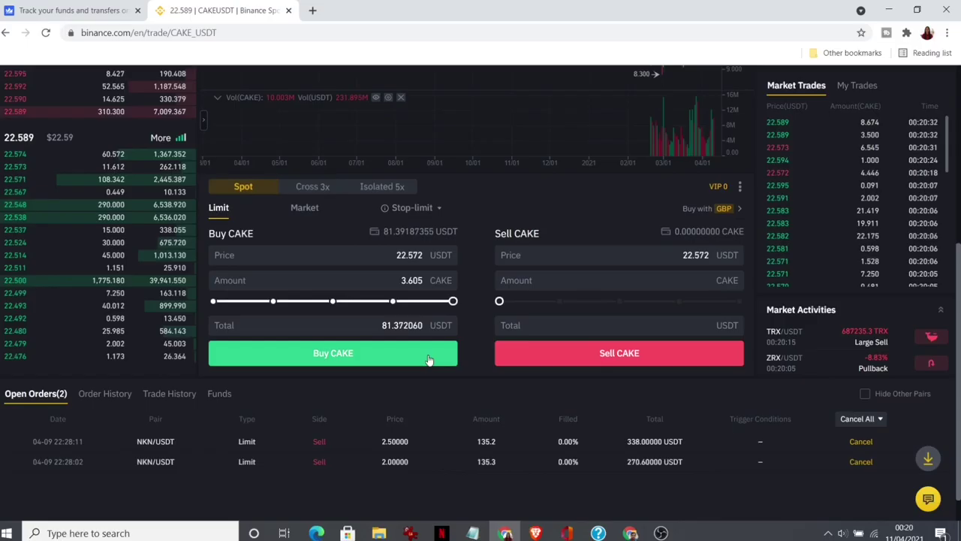
pyautogui.click(449, 409)
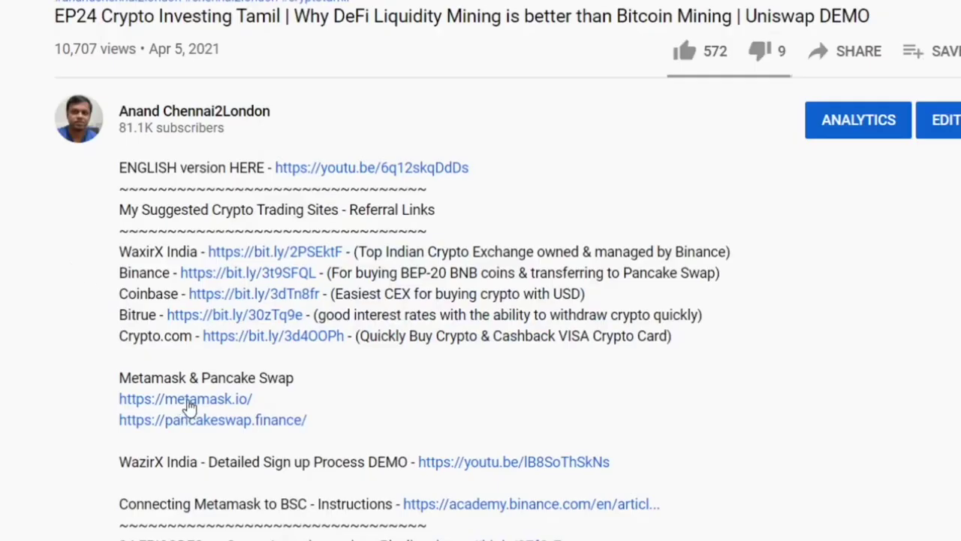
# Install the MetaMask extension in Chrome from metamask.io via the Chrome Web Store.
pyautogui.click(190, 402)
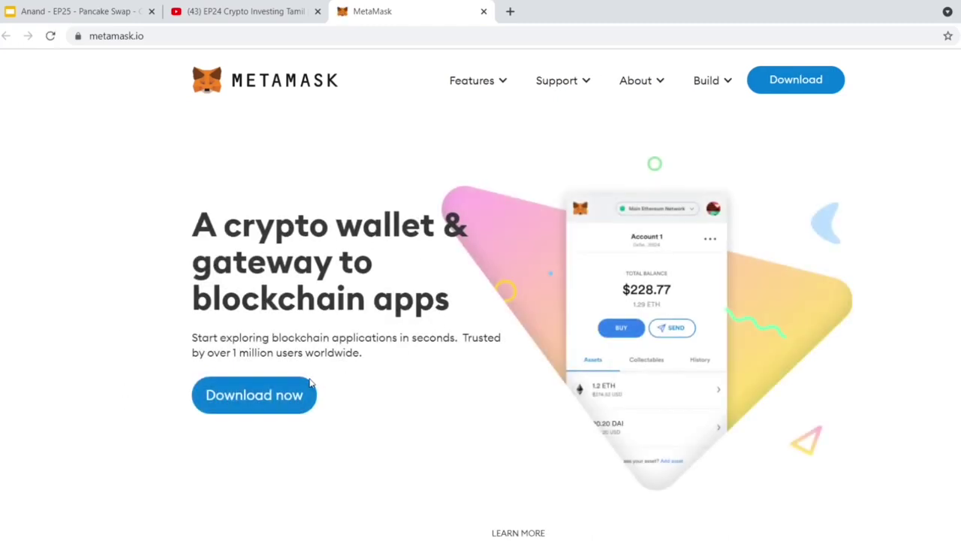
pyautogui.click(285, 397)
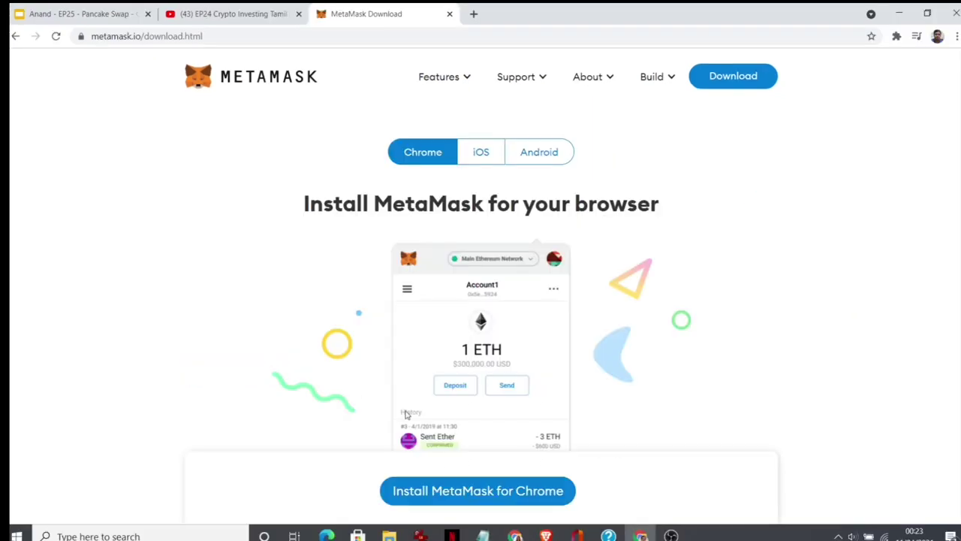
pyautogui.click(461, 494)
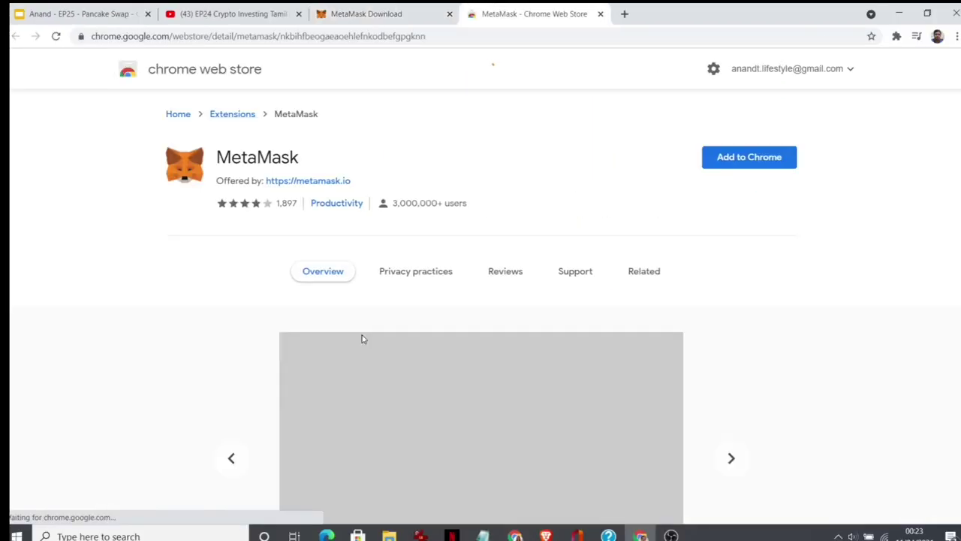
pyautogui.click(744, 159)
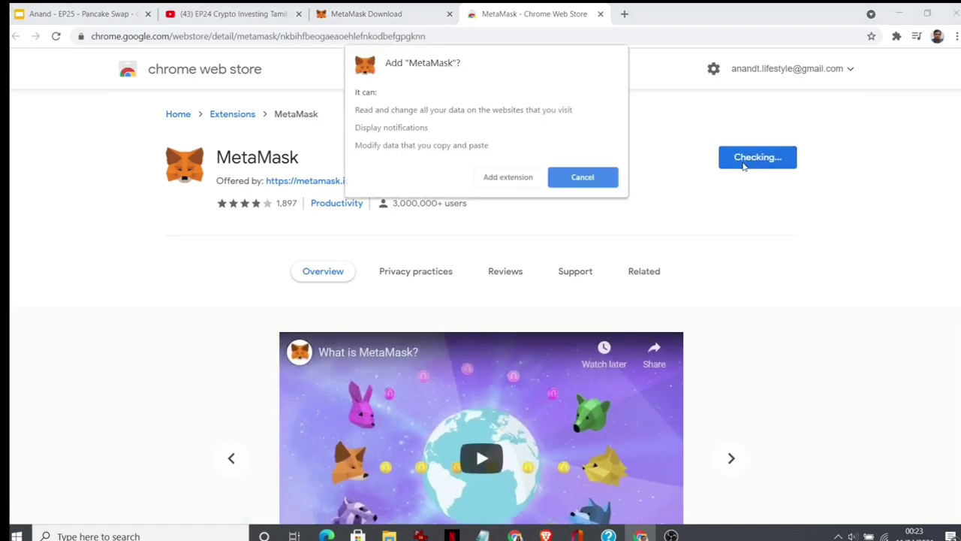
pyautogui.click(498, 180)
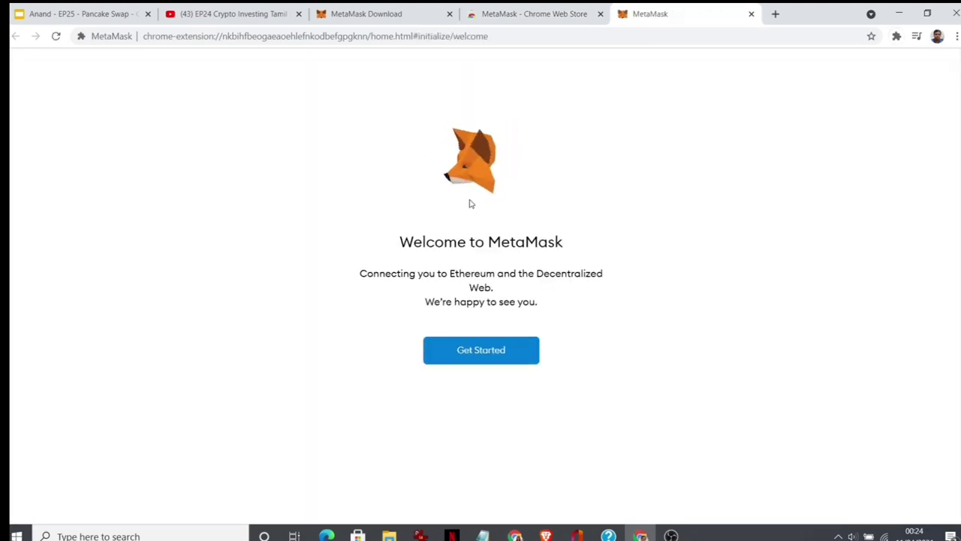
# Create a new MetaMask wallet with a password, declining usage-data sharing.
pyautogui.click(500, 361)
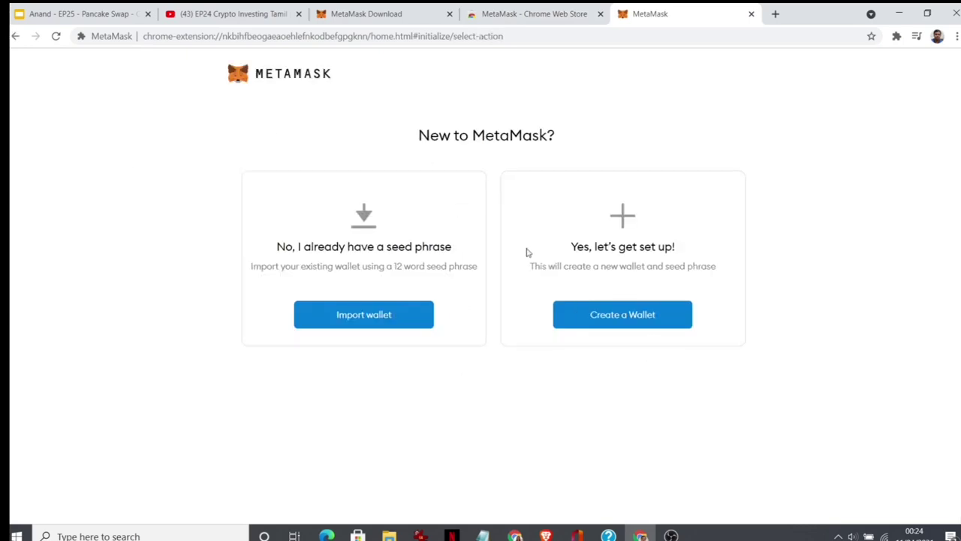
pyautogui.click(639, 320)
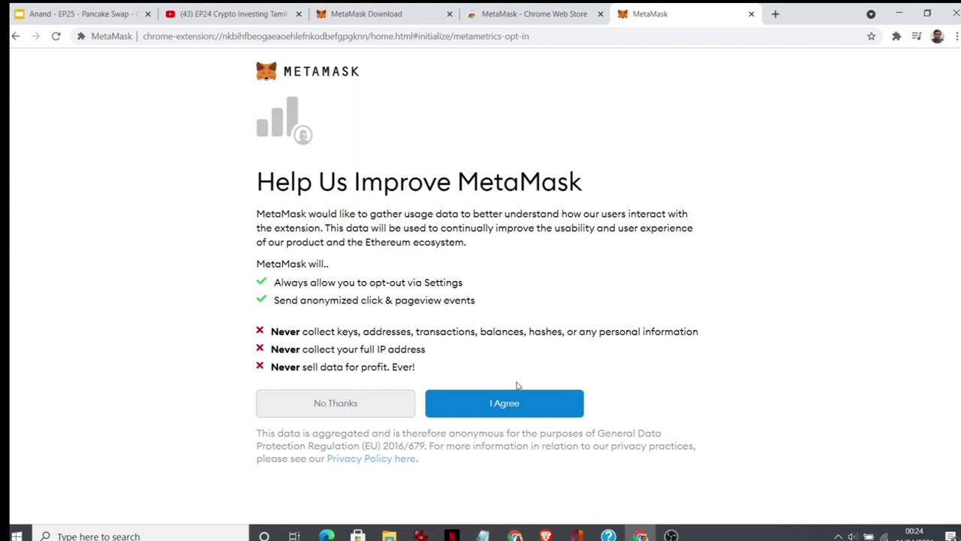
pyautogui.click(366, 409)
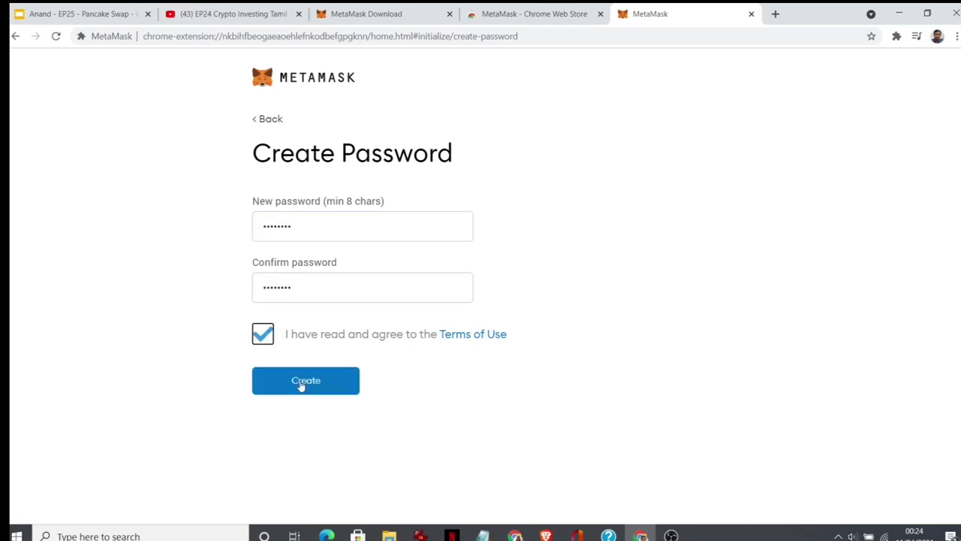
pyautogui.click(306, 381)
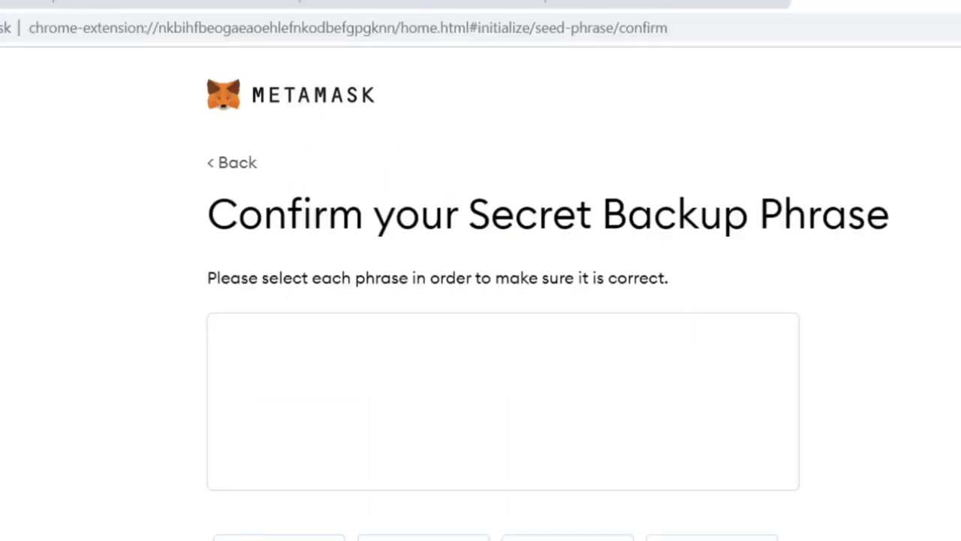
# Confirm the backup phrase words in order, review the safety tips, and finish setup.
pyautogui.click(297, 359)
pyautogui.click(385, 359)
pyautogui.click(473, 360)
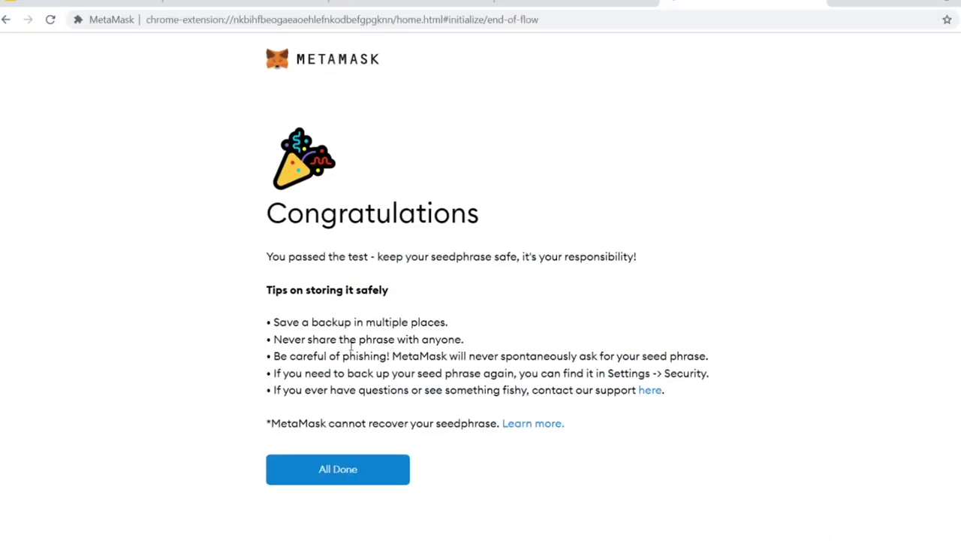
pyautogui.moveTo(303, 321); pyautogui.dragTo(473, 325)
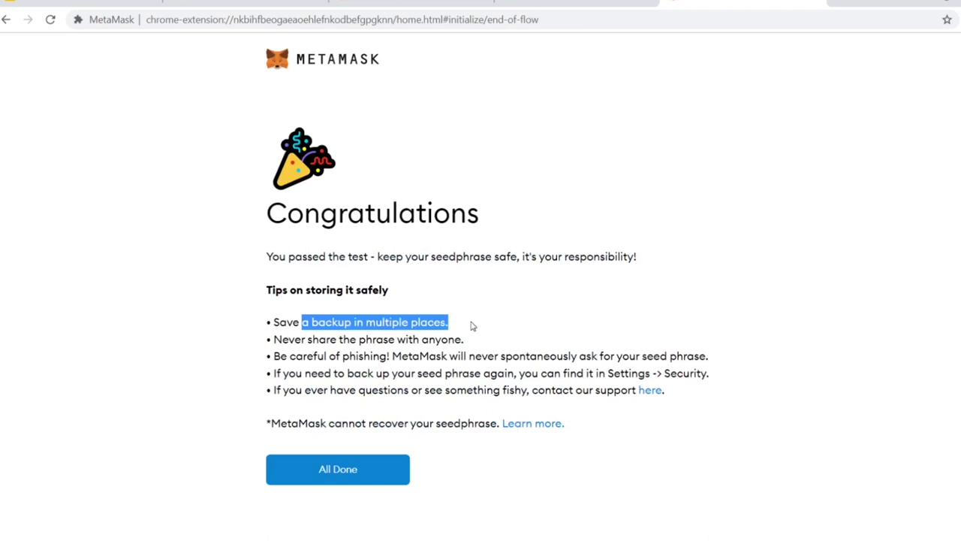
pyautogui.moveTo(321, 339); pyautogui.dragTo(502, 336)
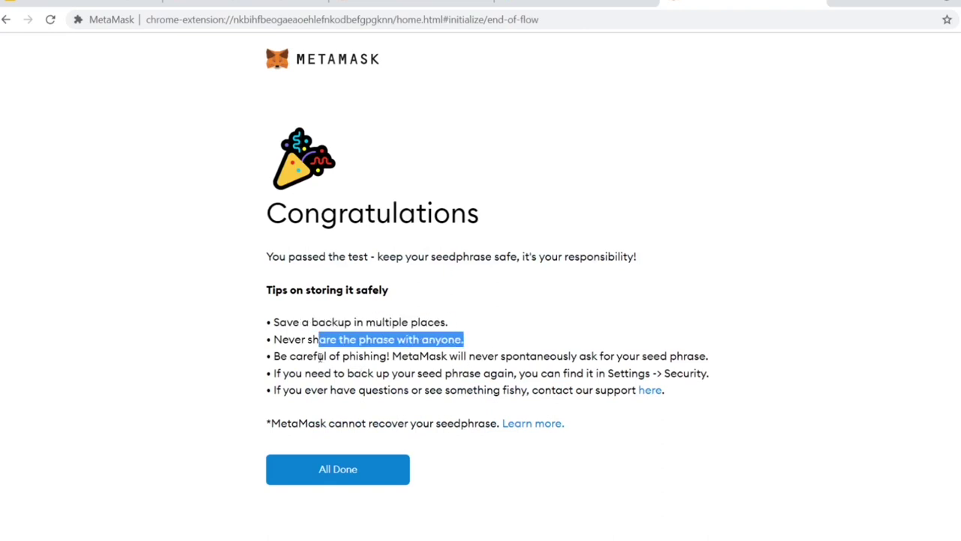
pyautogui.moveTo(318, 356); pyautogui.dragTo(593, 356)
pyautogui.click(373, 389)
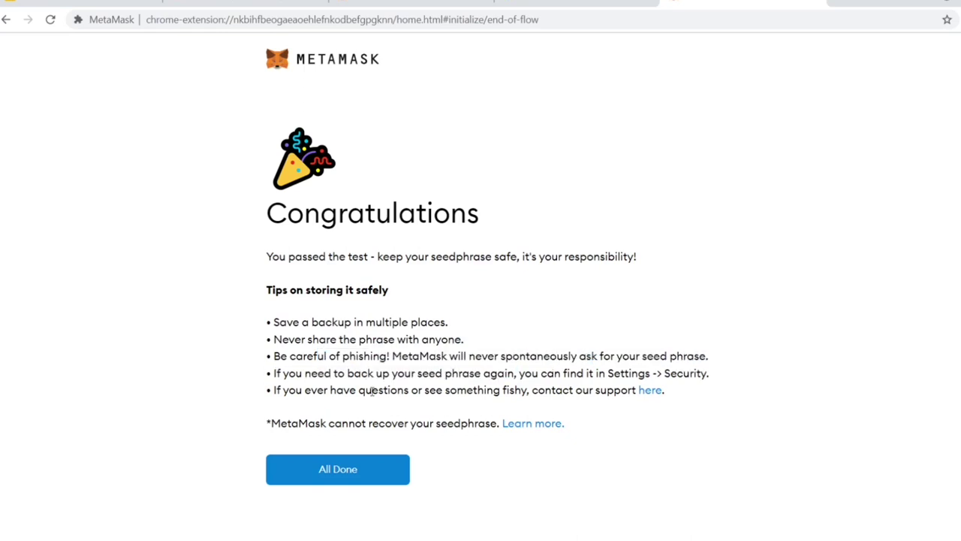
pyautogui.click(373, 470)
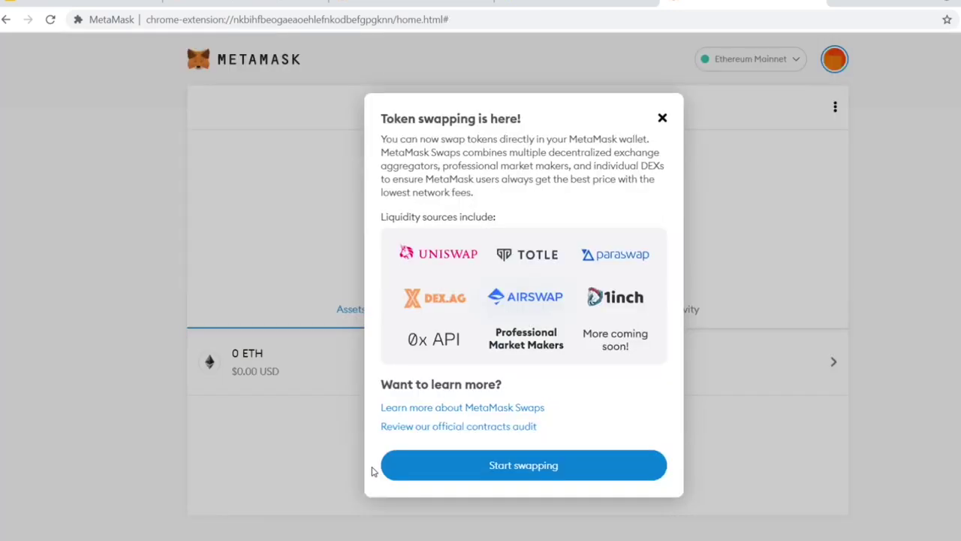
# Open a blank Add Network form in MetaMask's Networks settings, then return to the video.
pyautogui.click(537, 464)
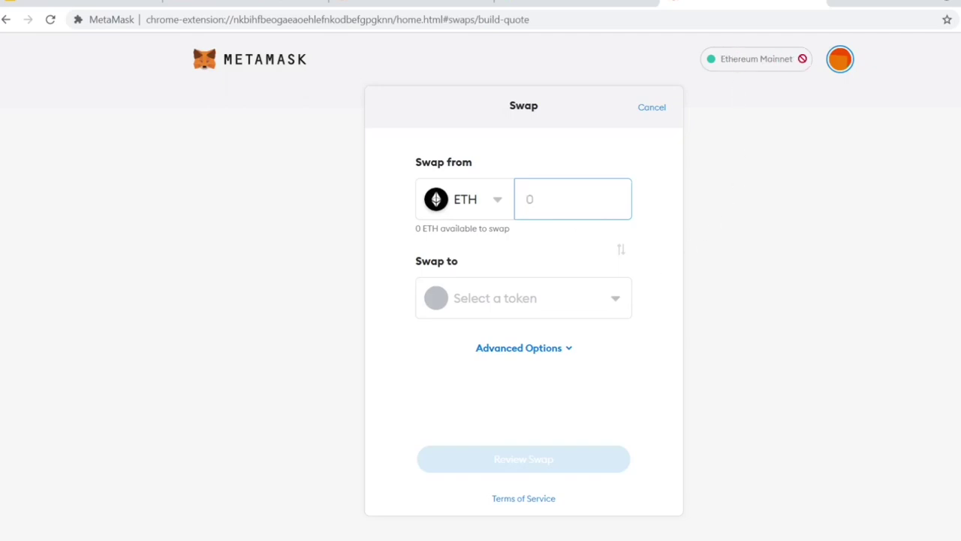
pyautogui.click(802, 59)
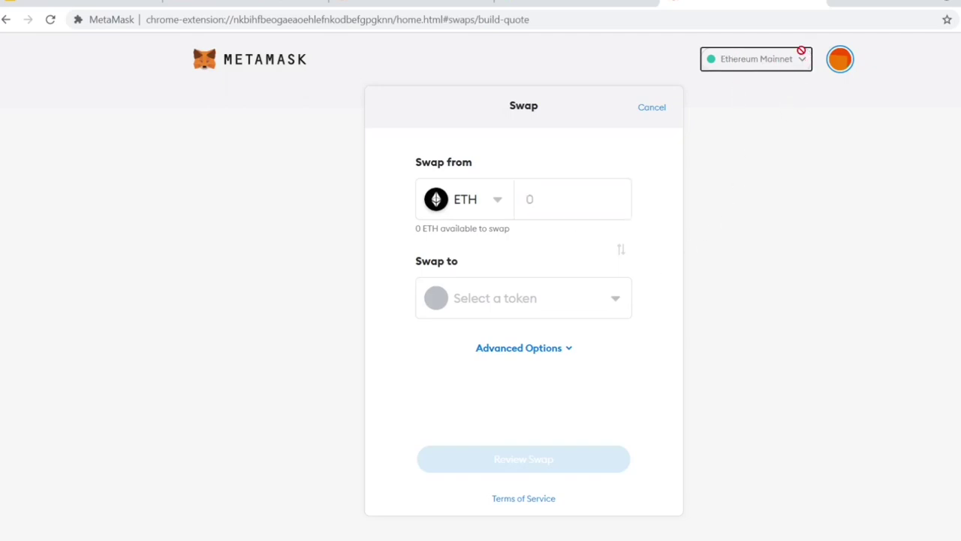
pyautogui.click(844, 61)
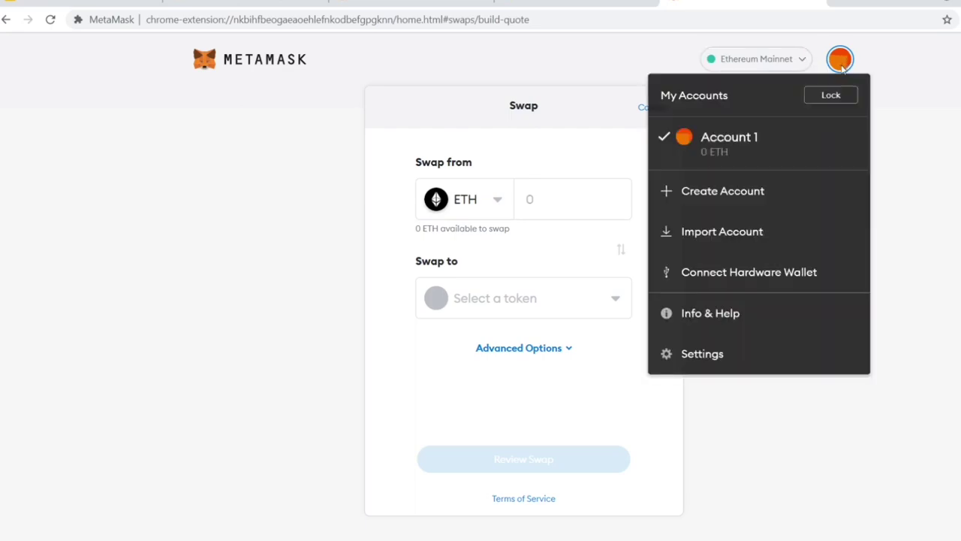
pyautogui.click(686, 359)
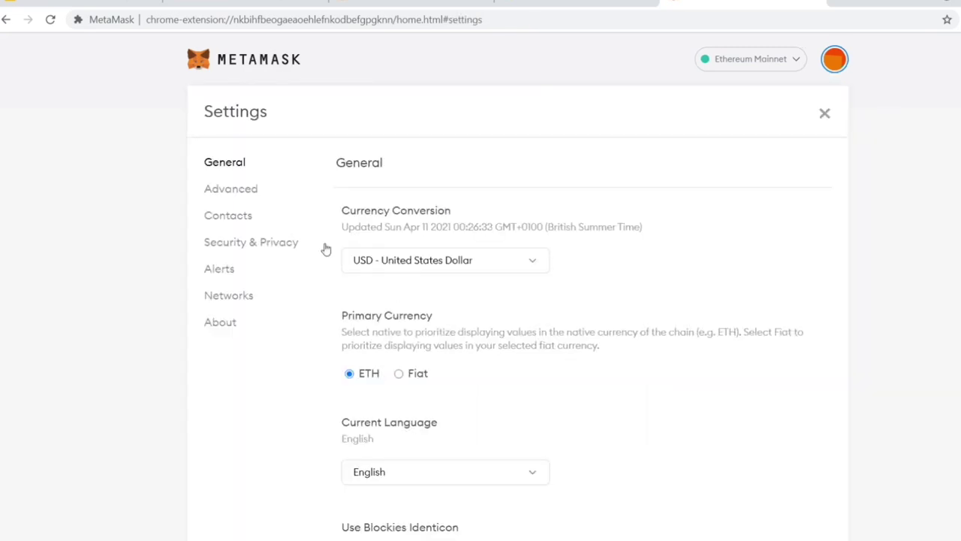
pyautogui.click(237, 301)
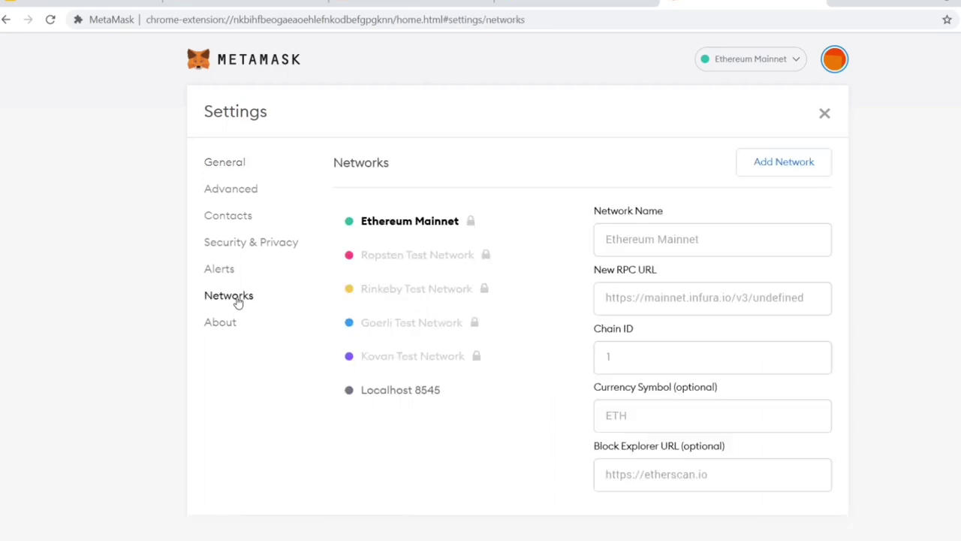
pyautogui.click(783, 164)
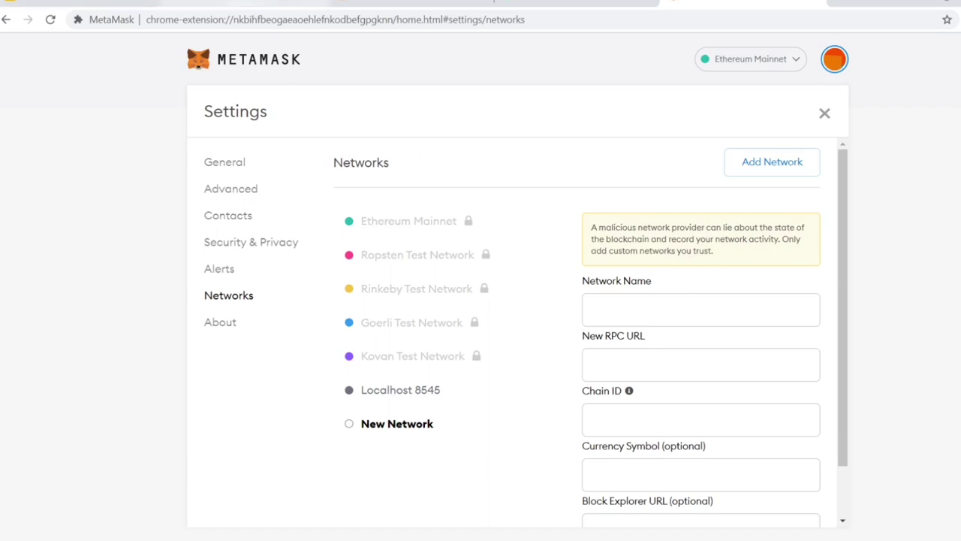
pyautogui.click(225, 3)
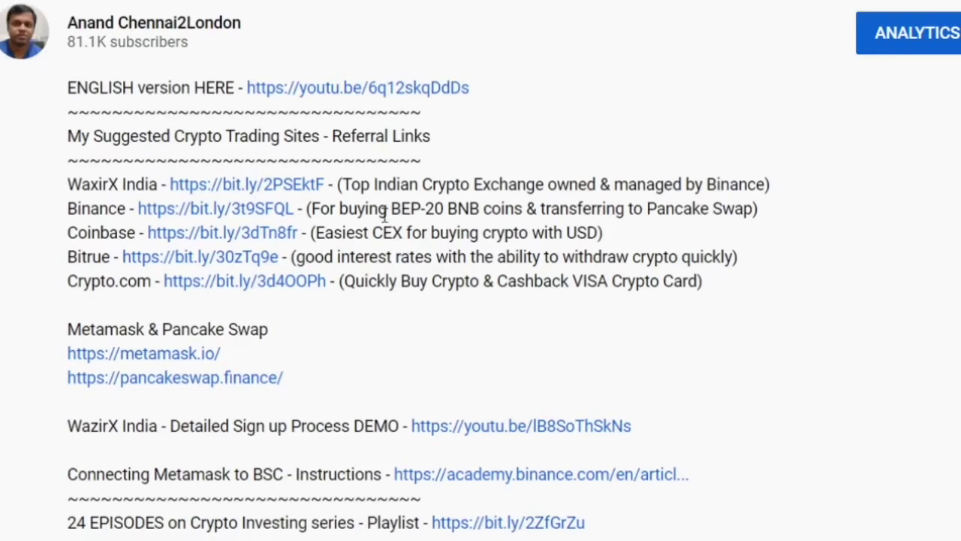
pyautogui.click(513, 481)
pyautogui.scroll(-1, 481, 300)
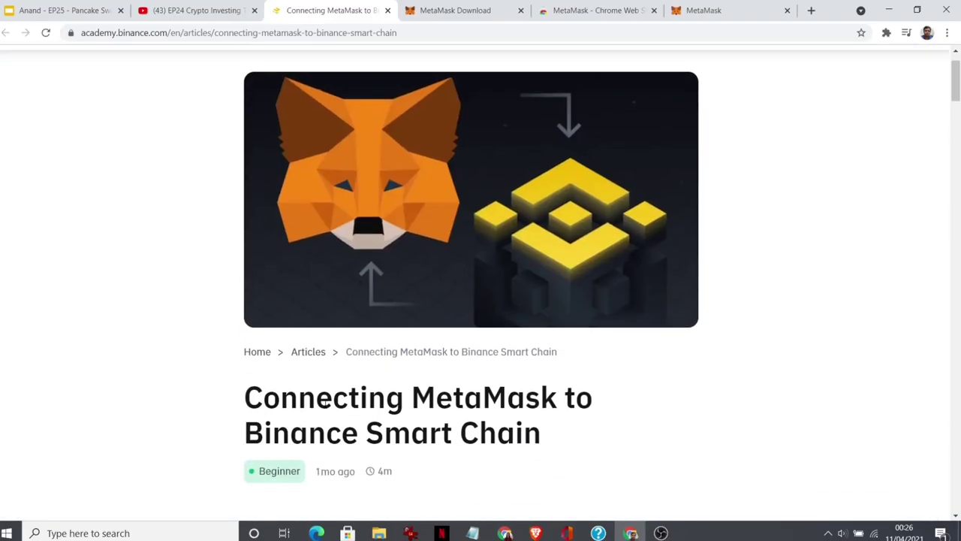
pyautogui.scroll(-3, 321, 403)
pyautogui.scroll(-1, 303, 383)
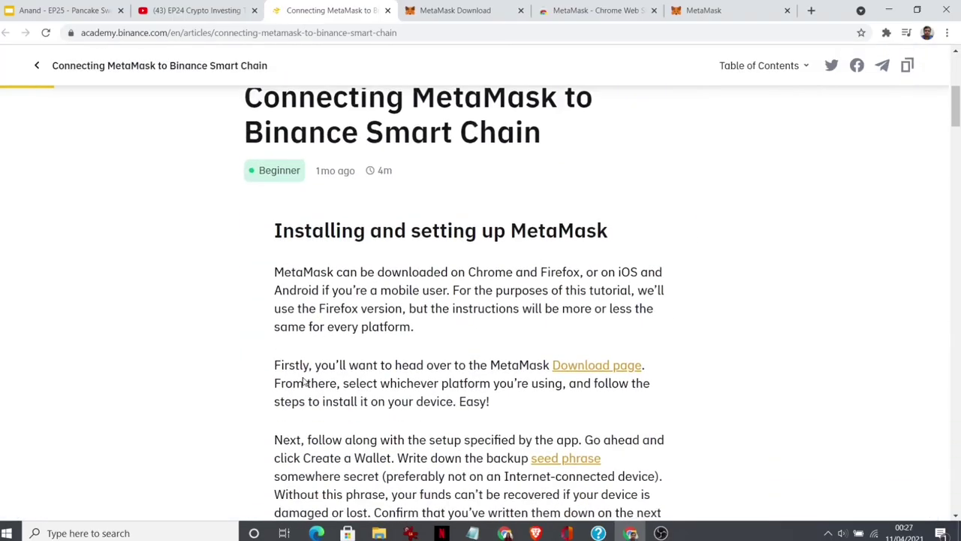
pyautogui.scroll(-3, 303, 383)
pyautogui.scroll(-8, 302, 383)
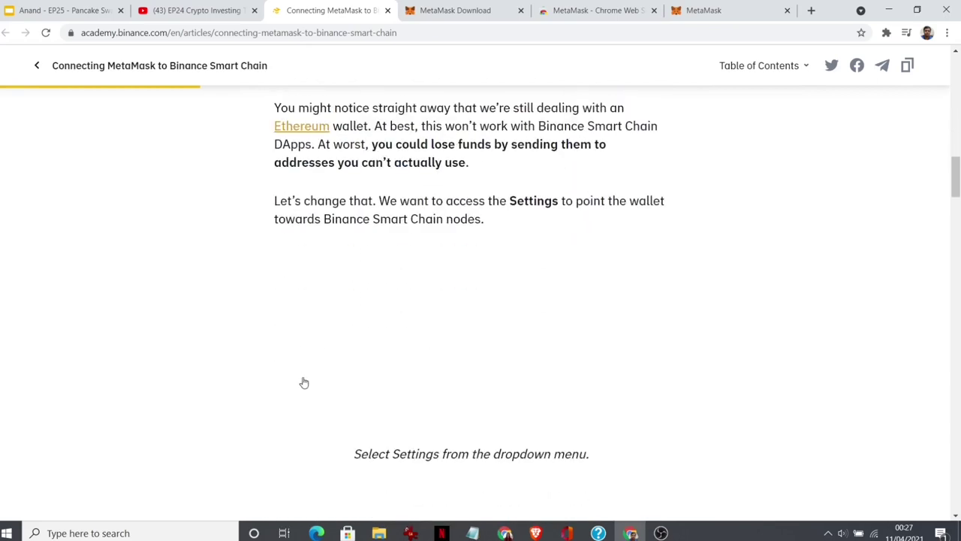
pyautogui.scroll(-10, 305, 383)
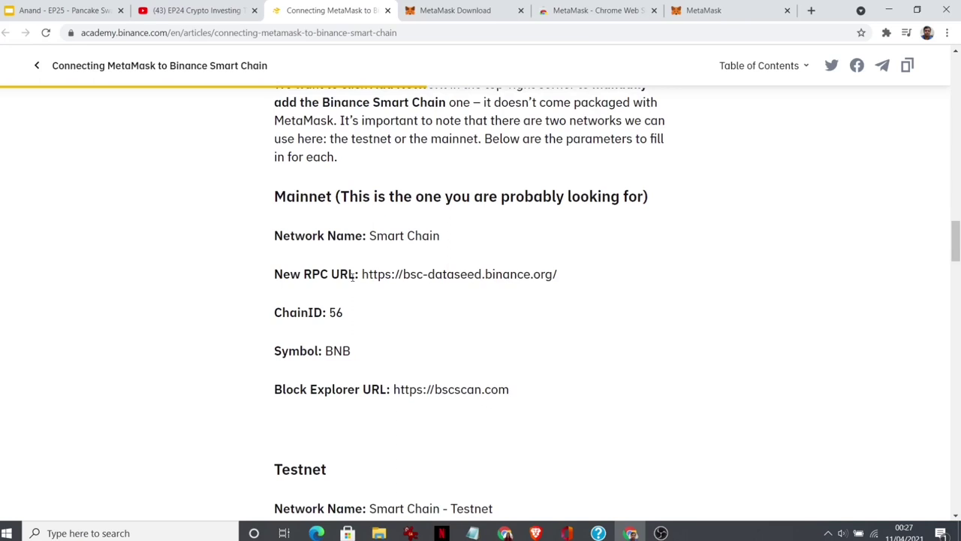
pyautogui.moveTo(362, 274); pyautogui.dragTo(564, 278)
pyautogui.hotkey('ctrl', 'c')
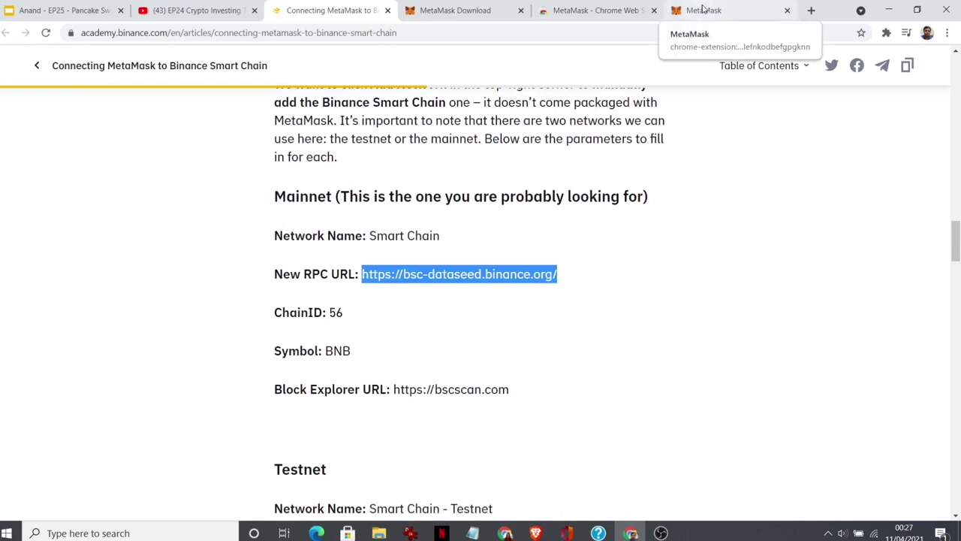
pyautogui.click(703, 9)
# Name the new network 'Smart Chain' and paste the Binance Smart Chain RPC URL.
pyautogui.click(592, 303)
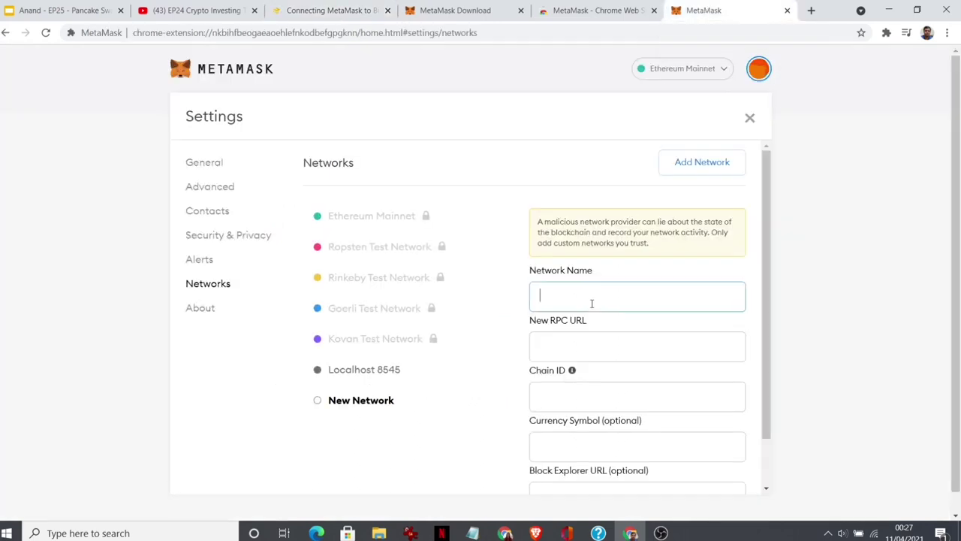
pyautogui.write('Smart Chain')
pyautogui.press('Tab')
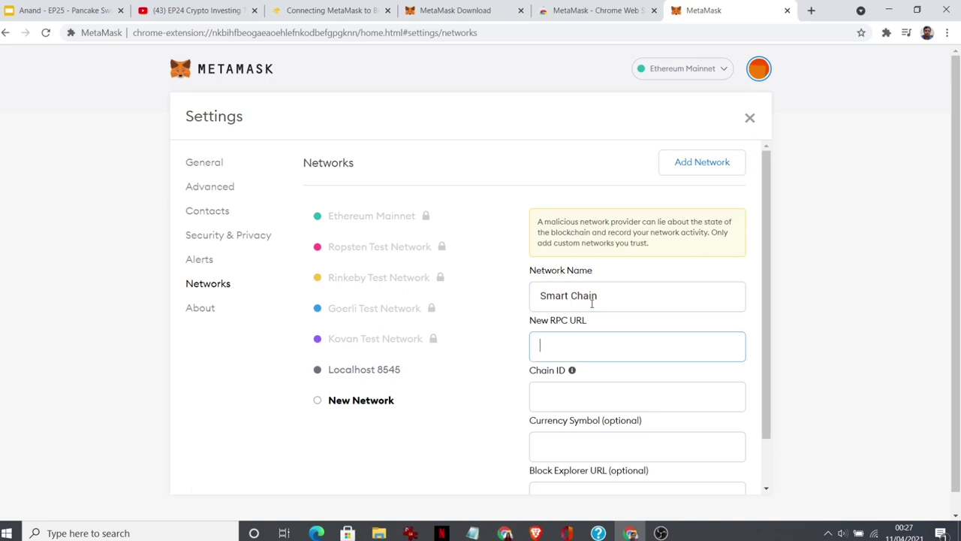
pyautogui.hotkey('ctrl', 'v')
# Copy chain ID 56 from the Binance Academy article into the Chain ID field.
pyautogui.click(569, 399)
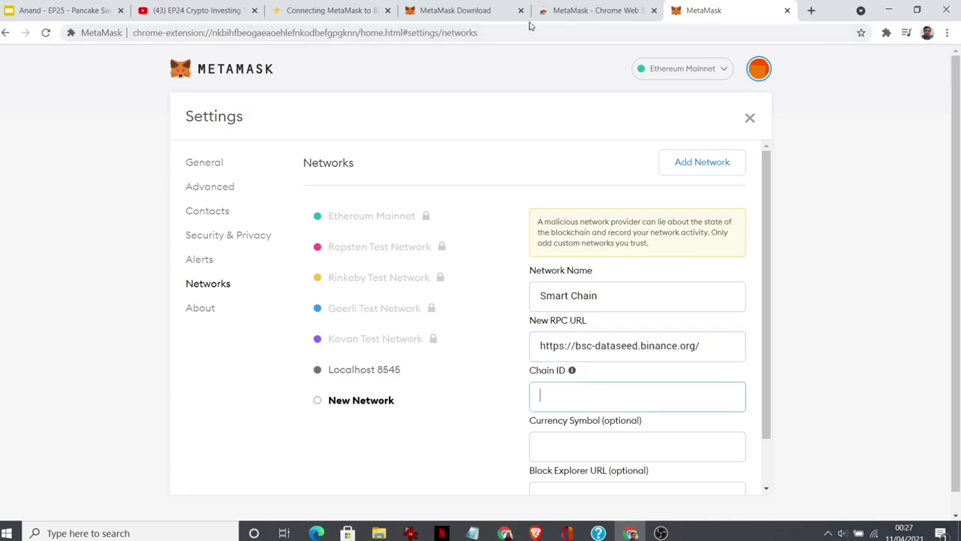
pyautogui.click(323, 10)
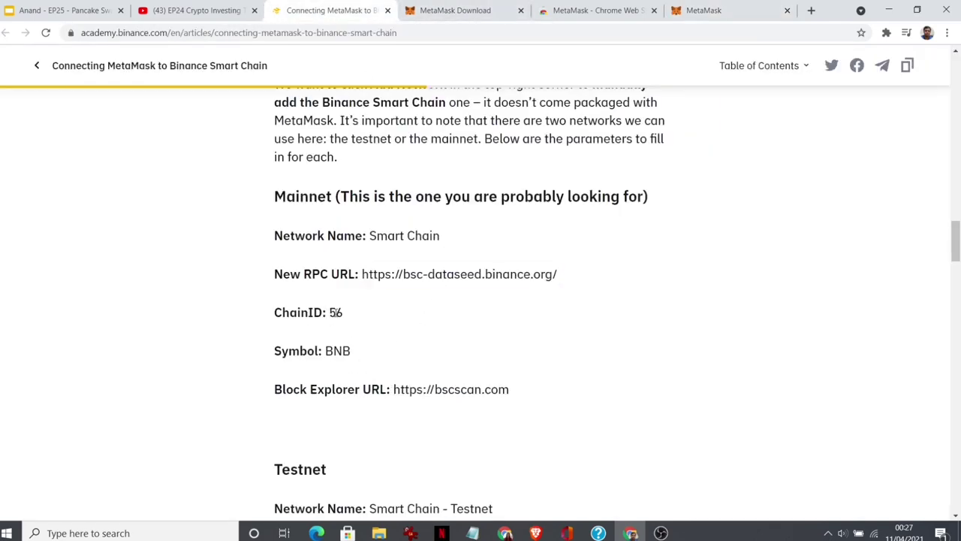
pyautogui.doubleClick(336, 312)
pyautogui.hotkey('ctrl', 'c')
pyautogui.click(704, 10)
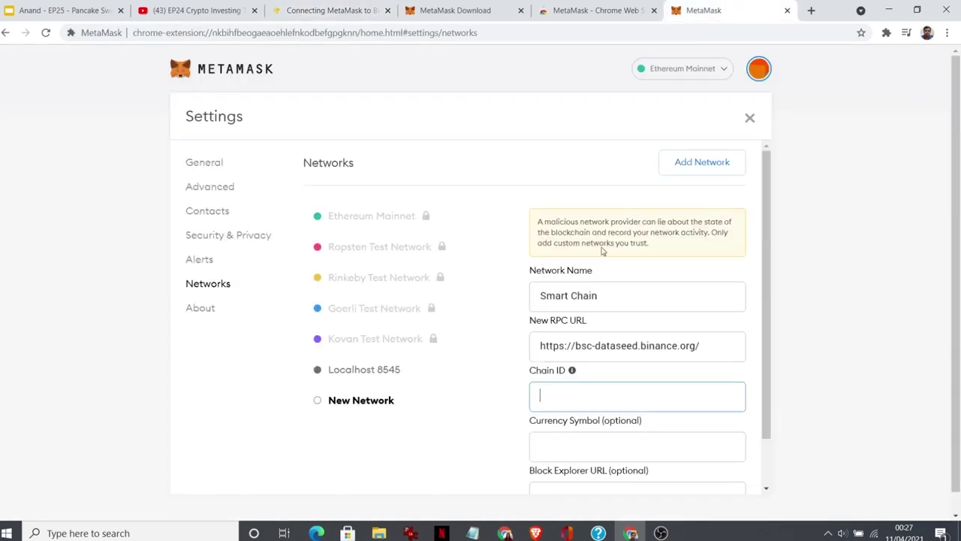
pyautogui.hotkey('ctrl', 'v')
# Set the network's currency symbol to BNB.
pyautogui.click(558, 449)
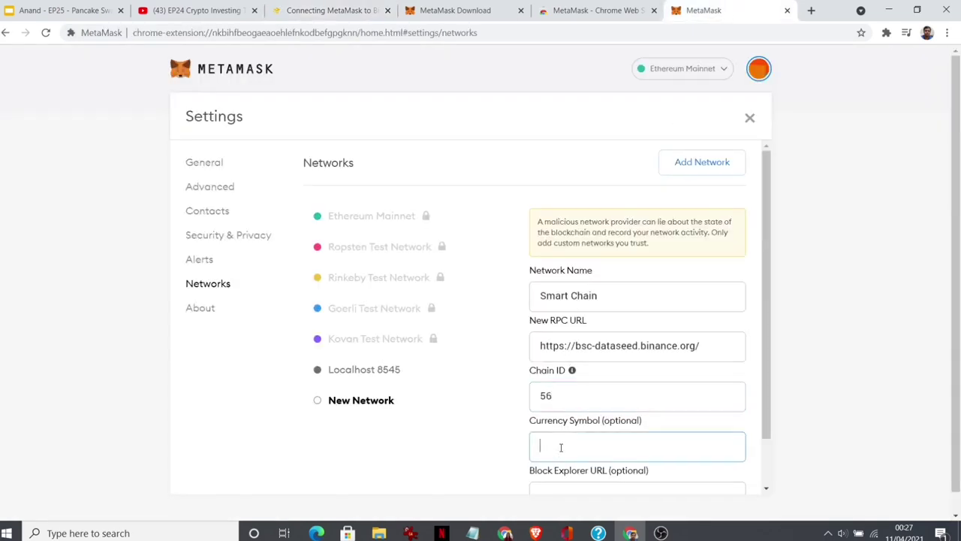
pyautogui.write('BNB')
pyautogui.scroll(-1, 676, 380)
# Paste the bscscan.com block explorer URL from the article and save the network.
pyautogui.click(612, 433)
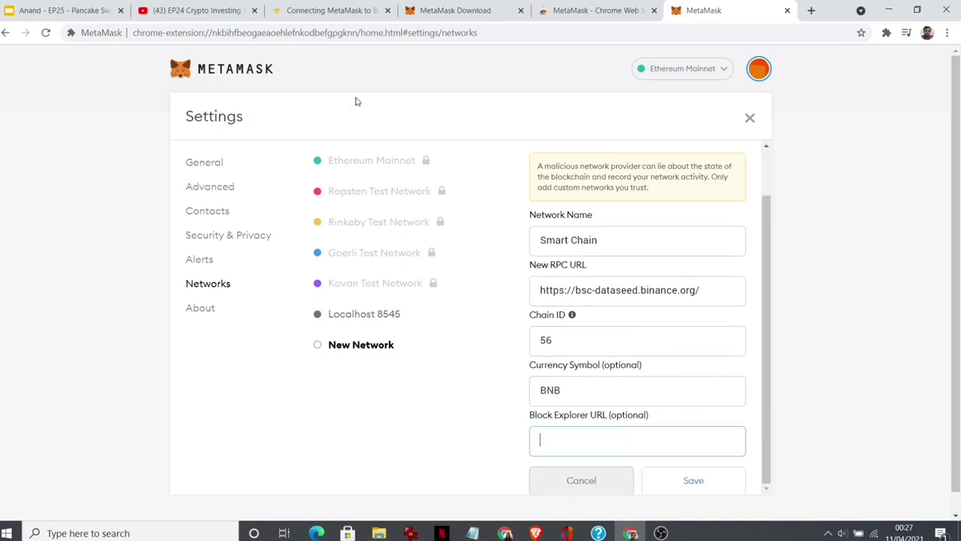
pyautogui.click(317, 10)
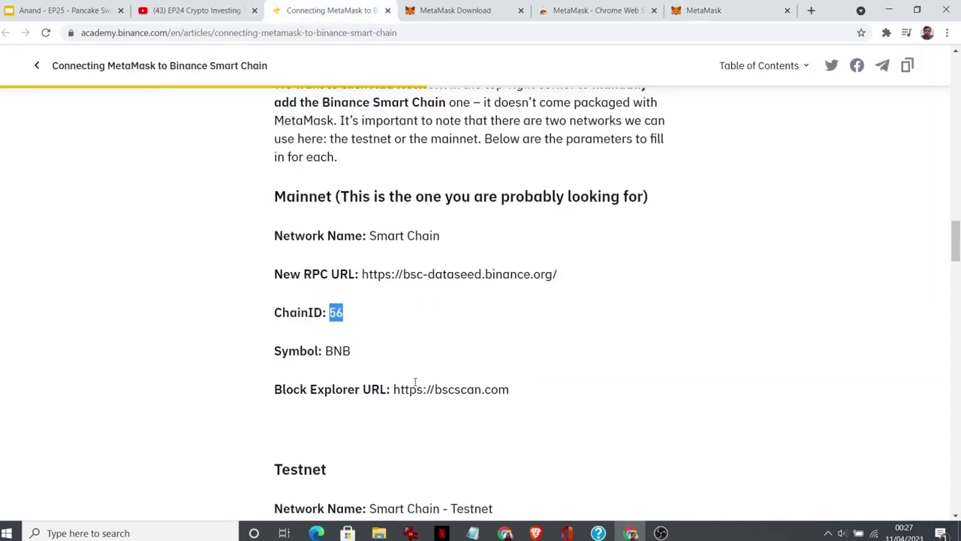
pyautogui.moveTo(393, 389); pyautogui.dragTo(511, 392)
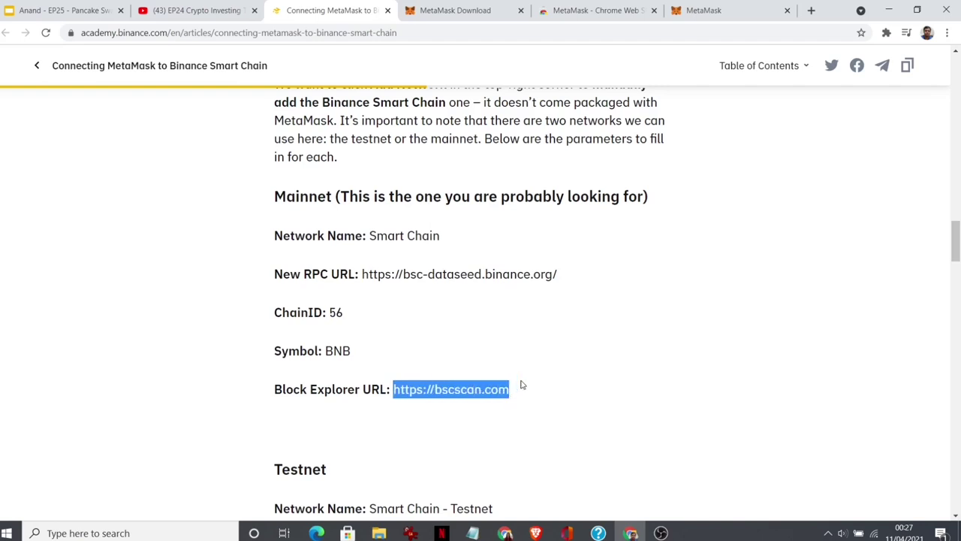
pyautogui.click(713, 5)
pyautogui.hotkey('ctrl', 'v')
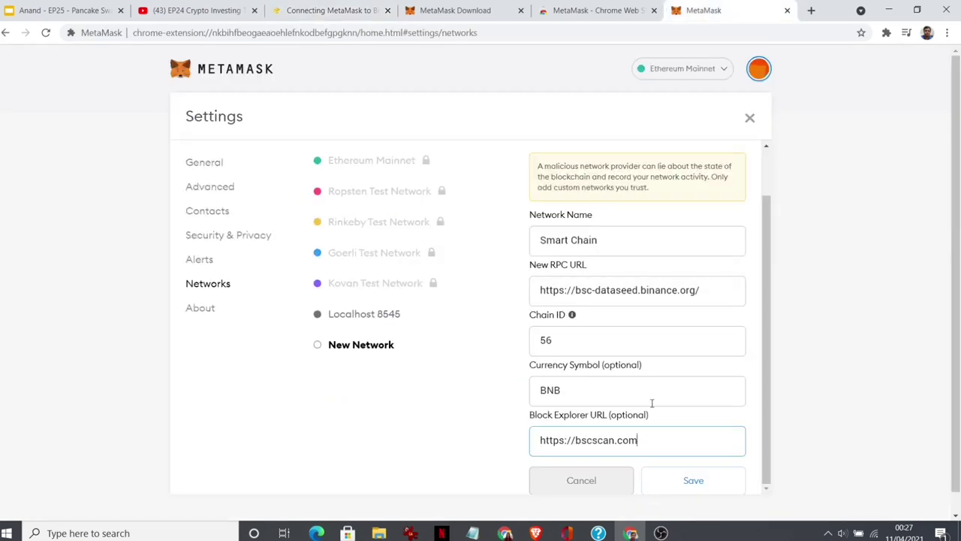
pyautogui.scroll(-1, 649, 404)
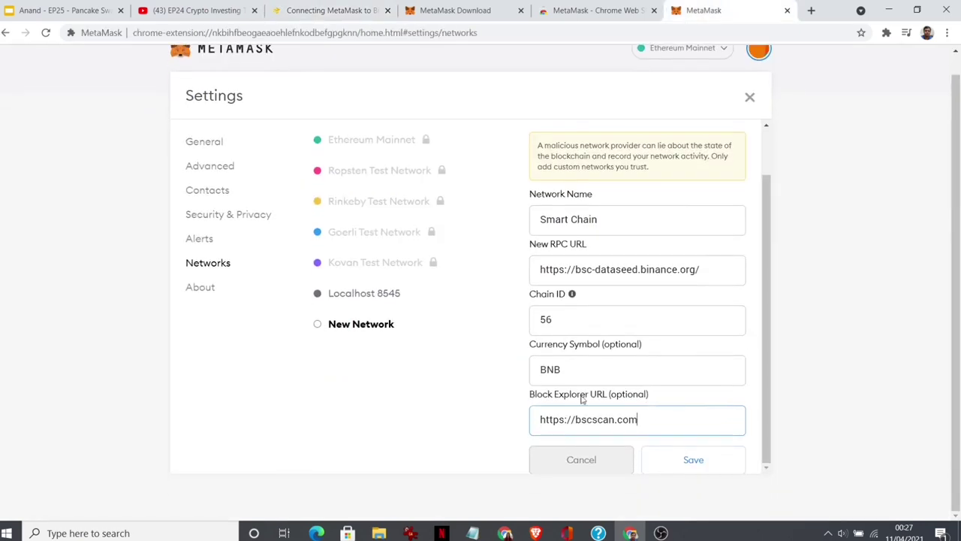
pyautogui.click(698, 470)
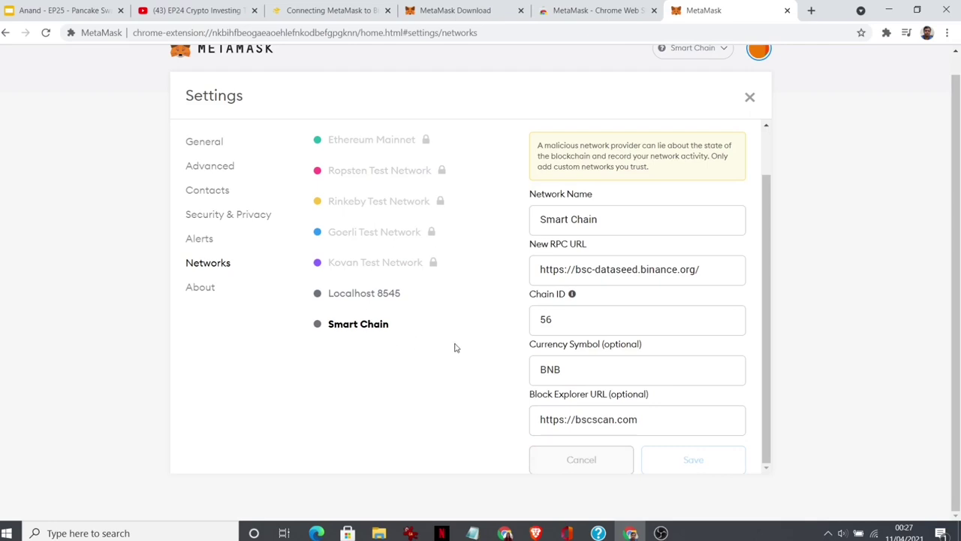
pyautogui.scroll(3, 454, 348)
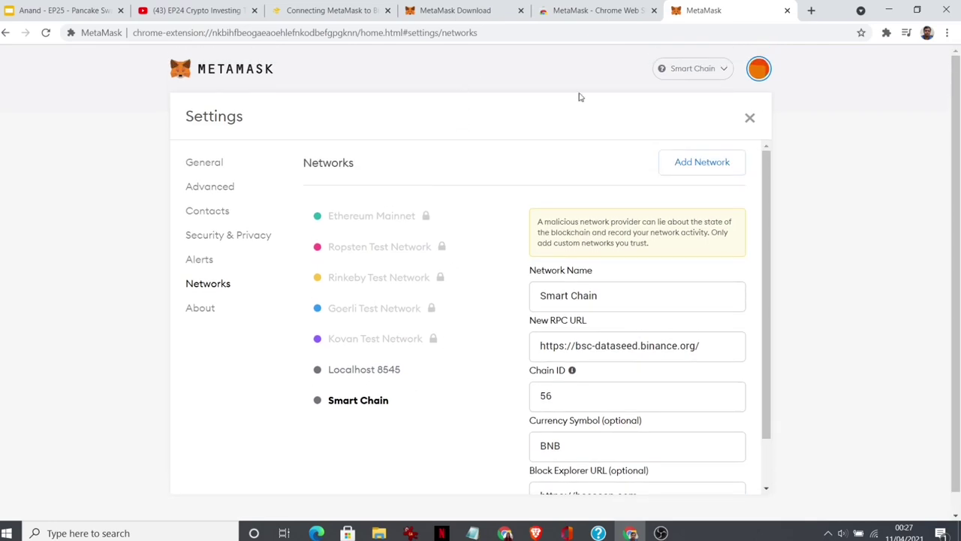
# Close Settings, search 'cake' in Add Token, then switch to the Custom Token tab.
pyautogui.click(750, 119)
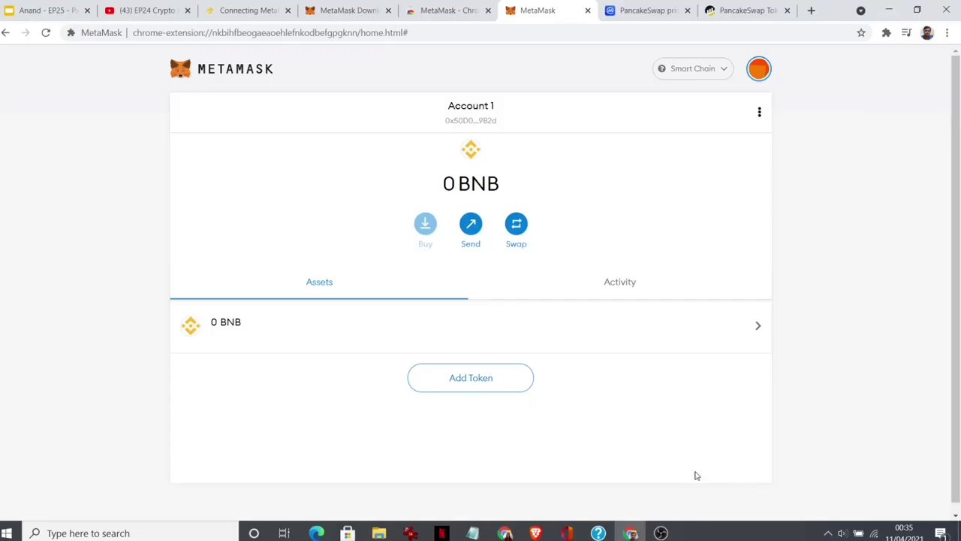
pyautogui.click(493, 386)
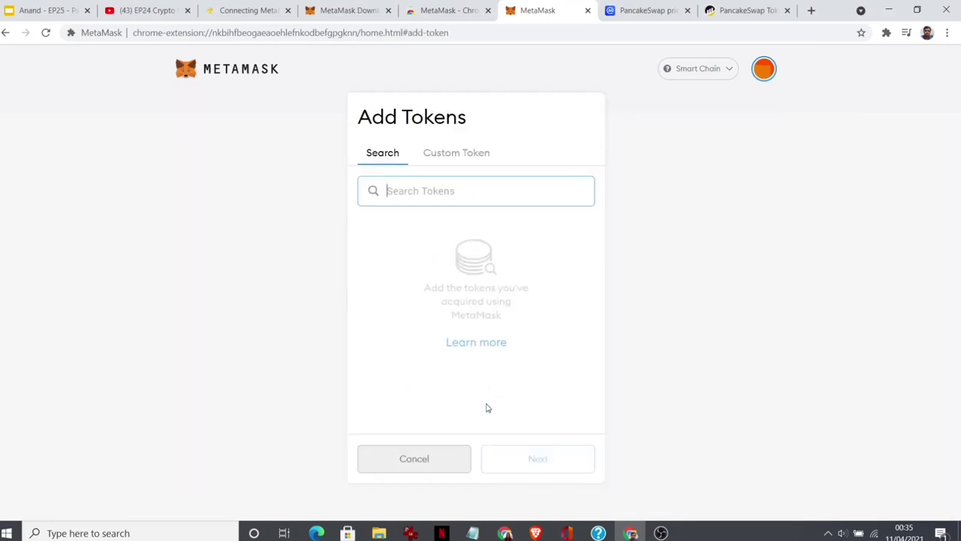
pyautogui.write('cake')
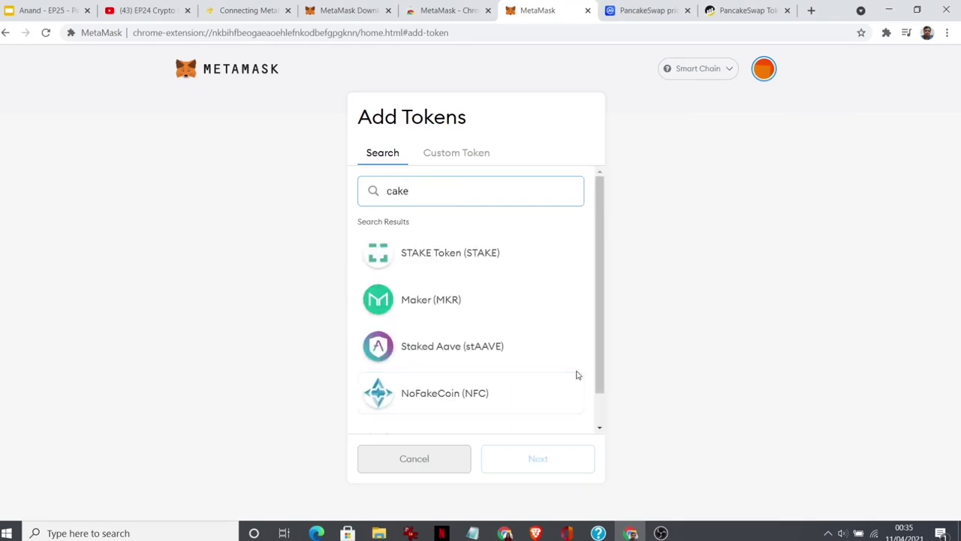
pyautogui.scroll(-1, 577, 373)
pyautogui.scroll(1, 574, 369)
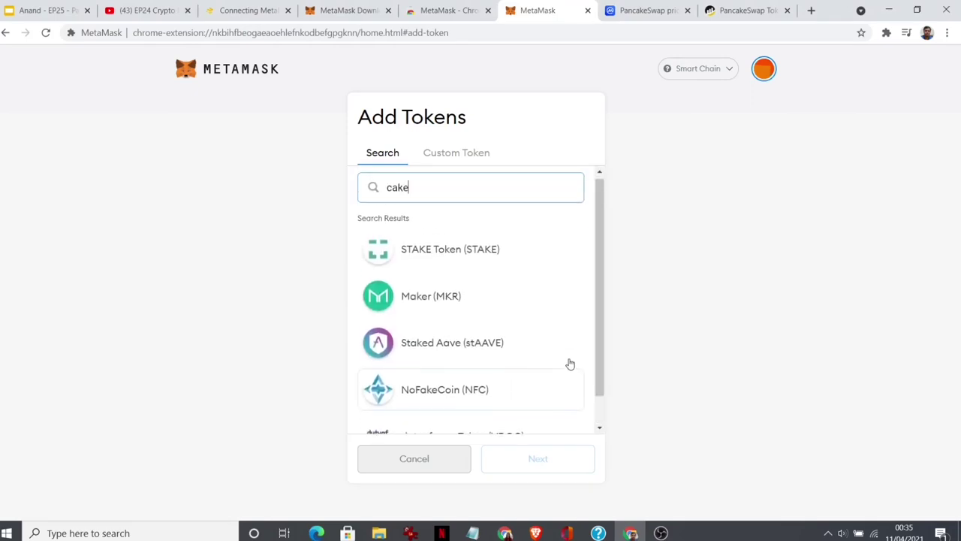
pyautogui.click(486, 159)
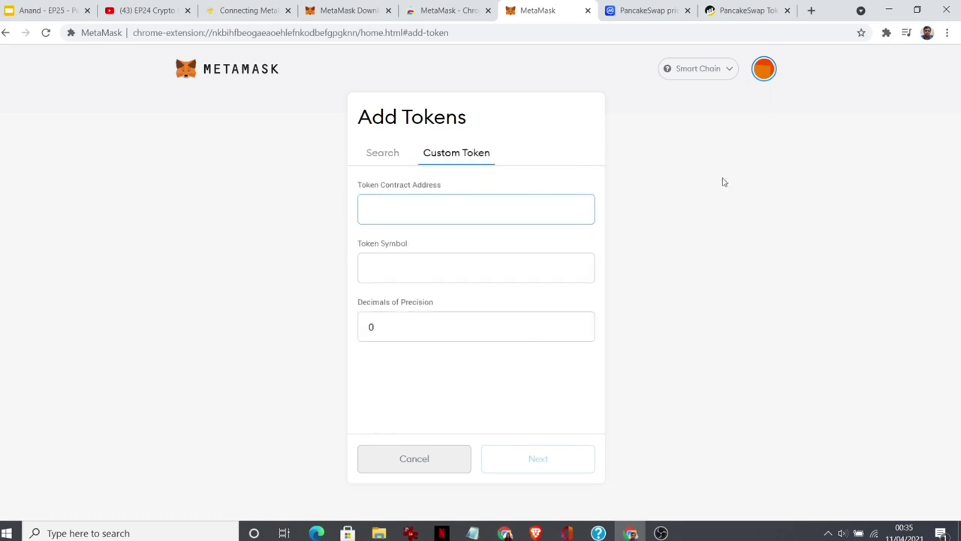
# Start a BscScan token search for 'ca'.
pyautogui.click(744, 10)
pyautogui.click(703, 52)
pyautogui.write('cake')
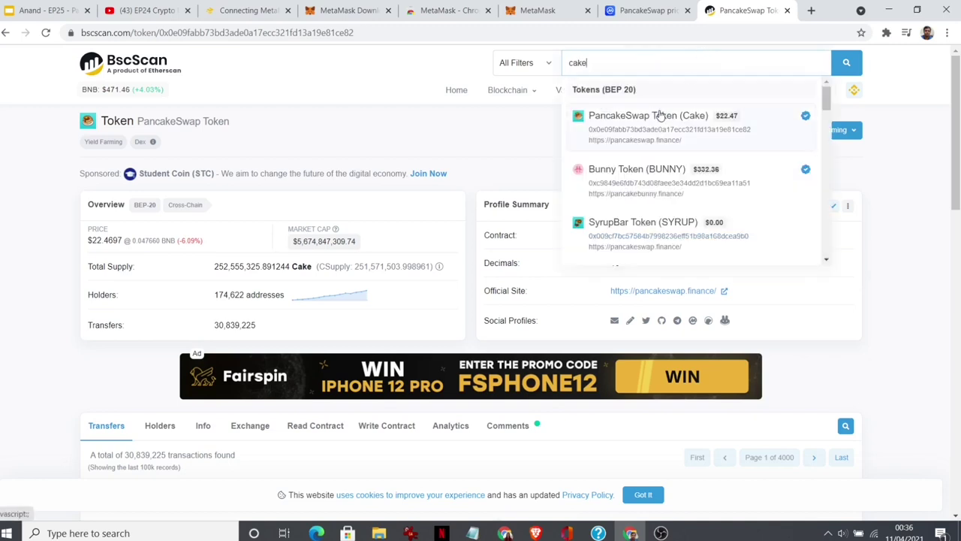
# Paste the PancakeSwap Token (CAKE) contract from BscScan into MetaMask's Custom Token form, then cancel it.
pyautogui.click(660, 114)
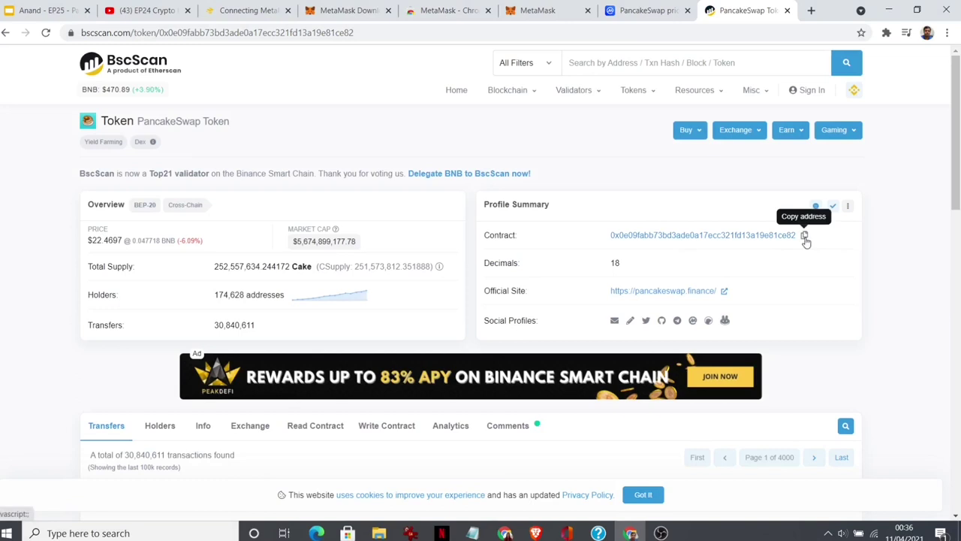
pyautogui.click(804, 235)
pyautogui.click(537, 11)
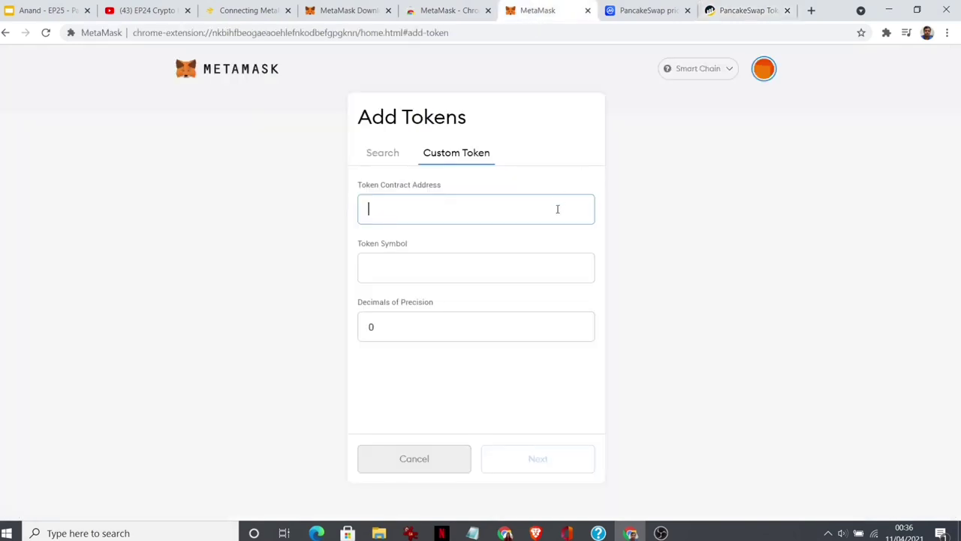
pyautogui.hotkey('ctrl', 'v')
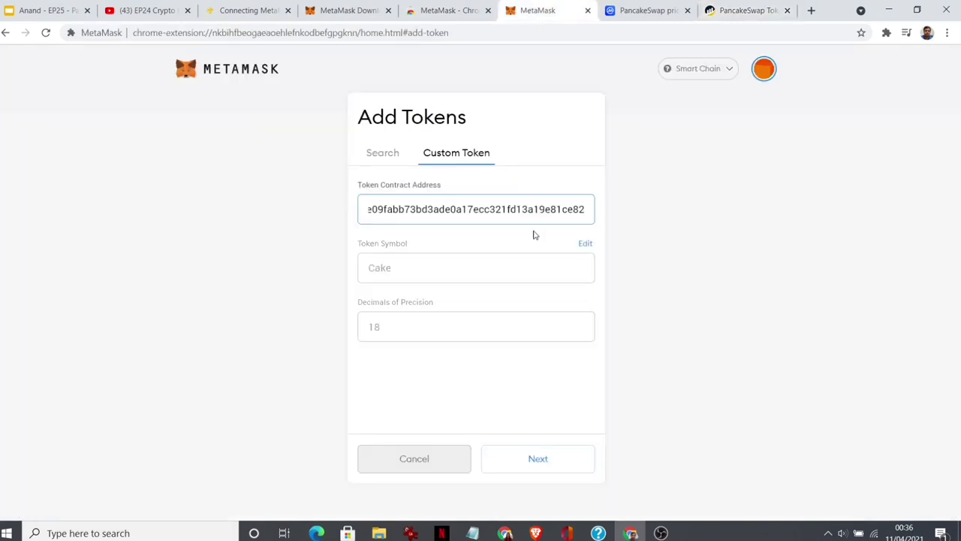
pyautogui.click(428, 467)
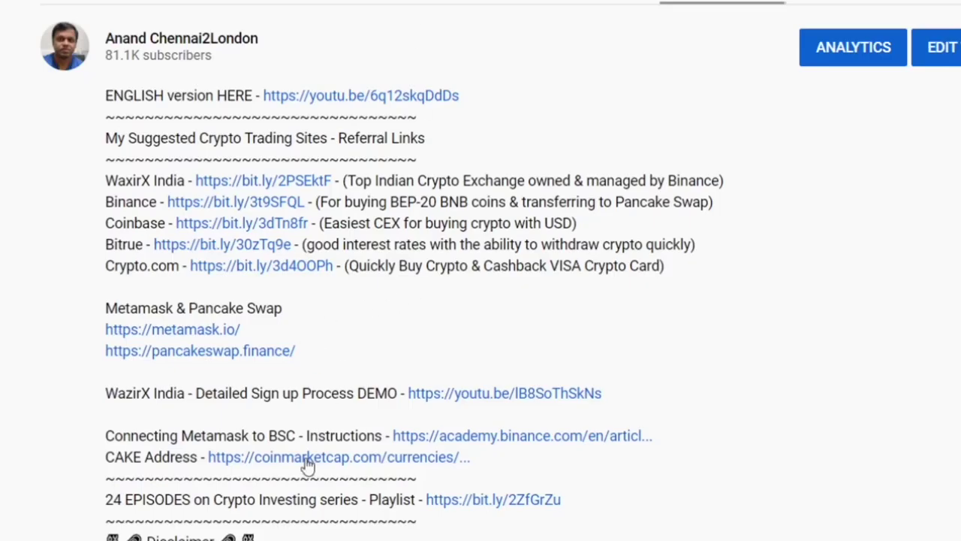
# Add CAKE to MetaMask from CoinMarketCap's CAKE page and confirm the wallet lists 0 CAKE.
pyautogui.click(308, 459)
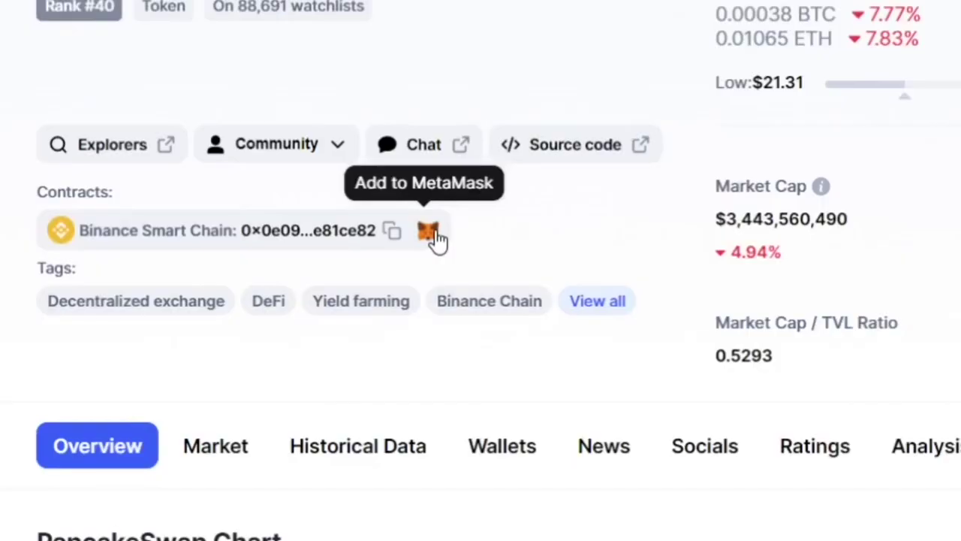
pyautogui.click(429, 235)
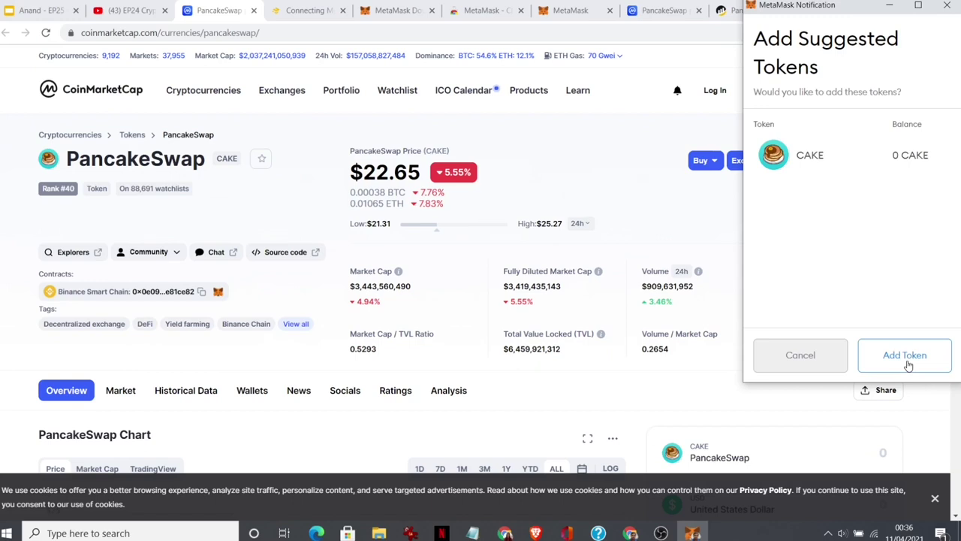
pyautogui.click(905, 360)
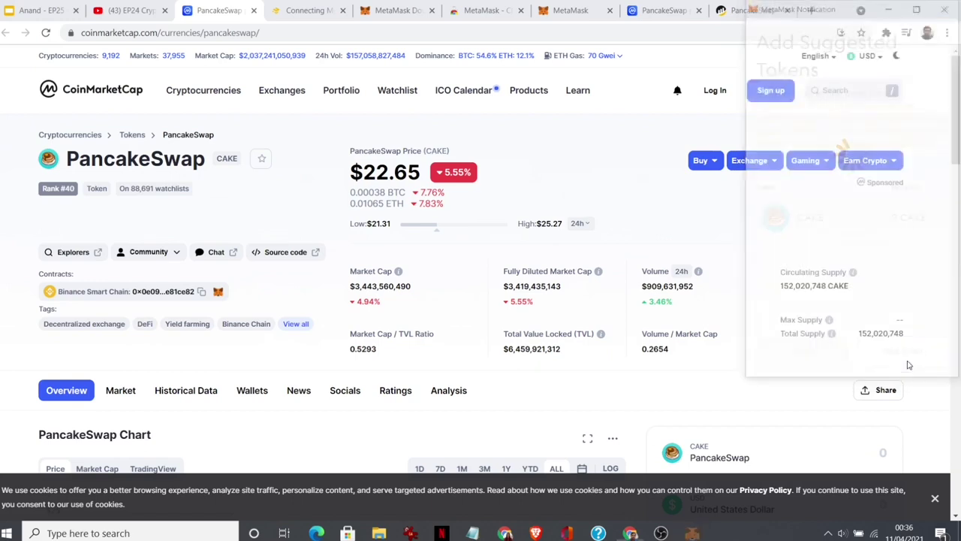
pyautogui.click(562, 10)
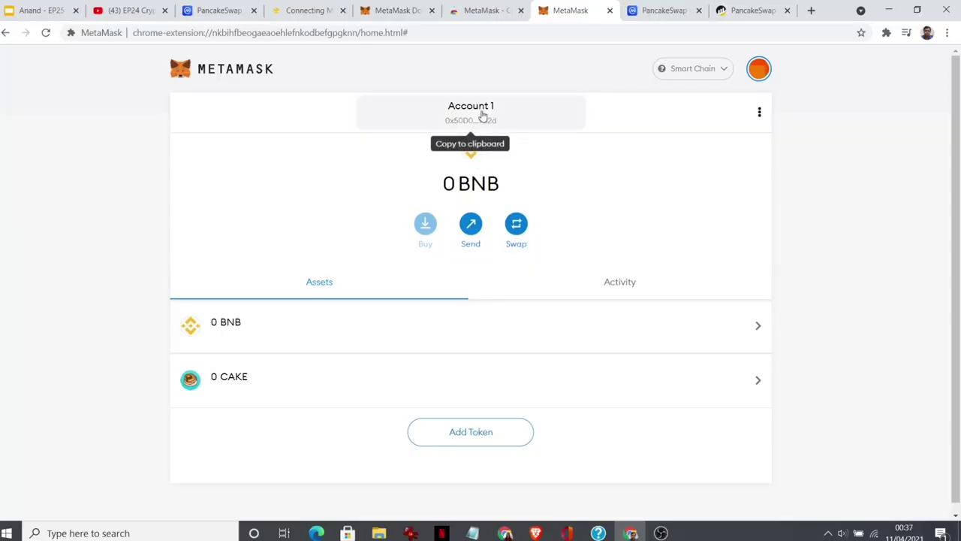
# Copy the Smart Chain wallet's account address from the top of MetaMask's home view.
pyautogui.click(482, 117)
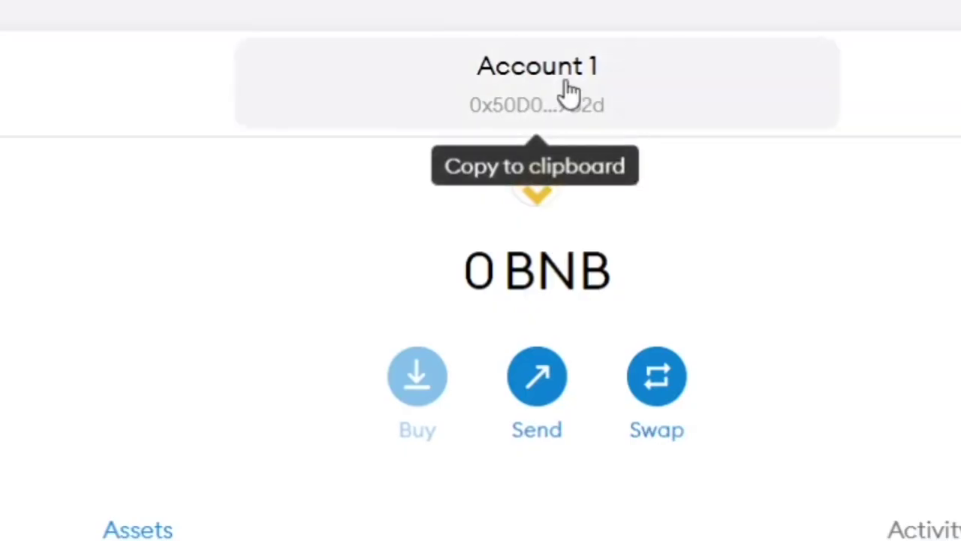
pyautogui.click(568, 92)
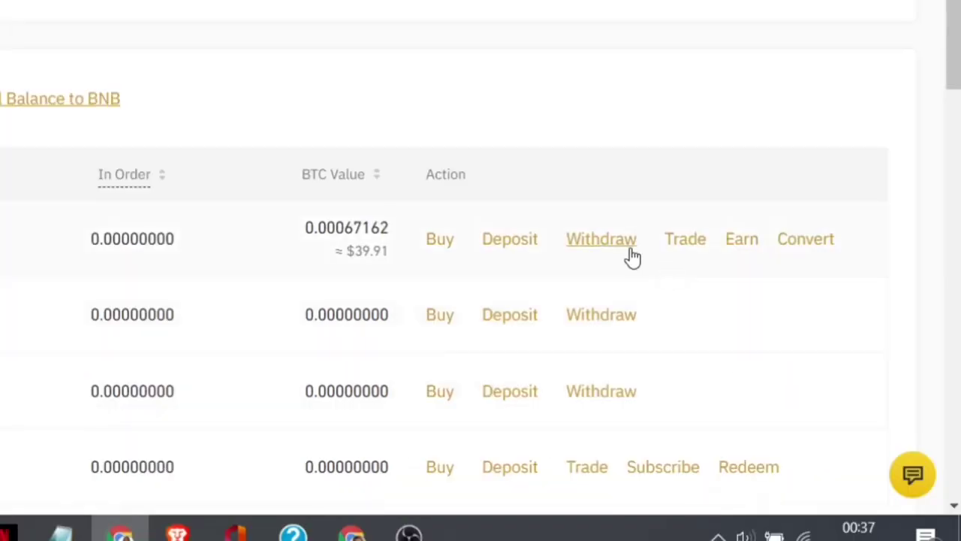
# Withdraw the full 0.08449811 BNB to the pasted MetaMask address over Binance Smart Chain.
pyautogui.click(633, 257)
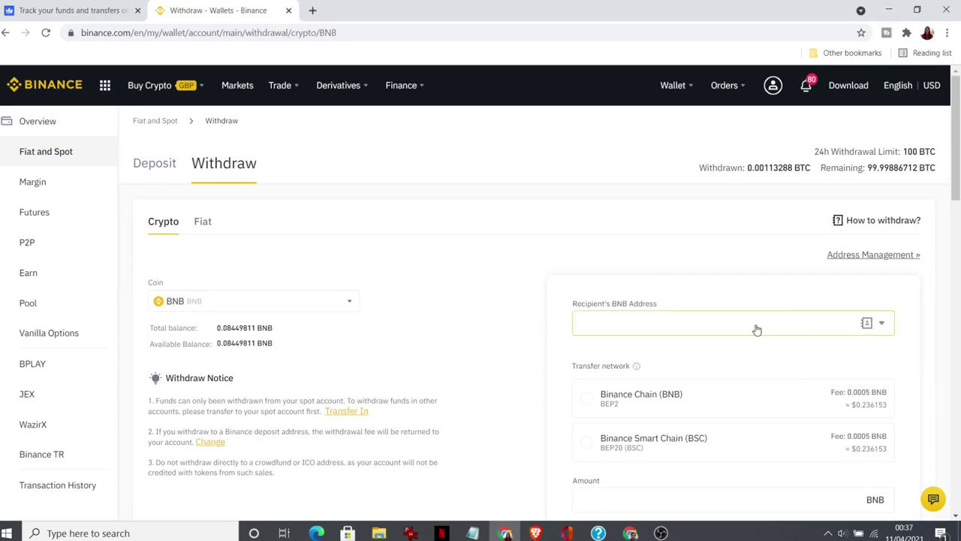
pyautogui.click(616, 324)
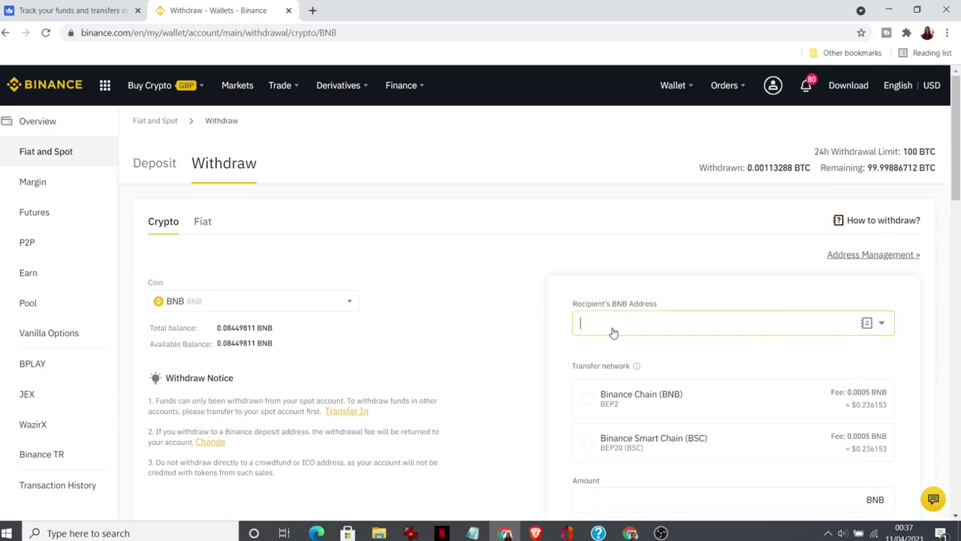
pyautogui.hotkey('ctrl', 'v')
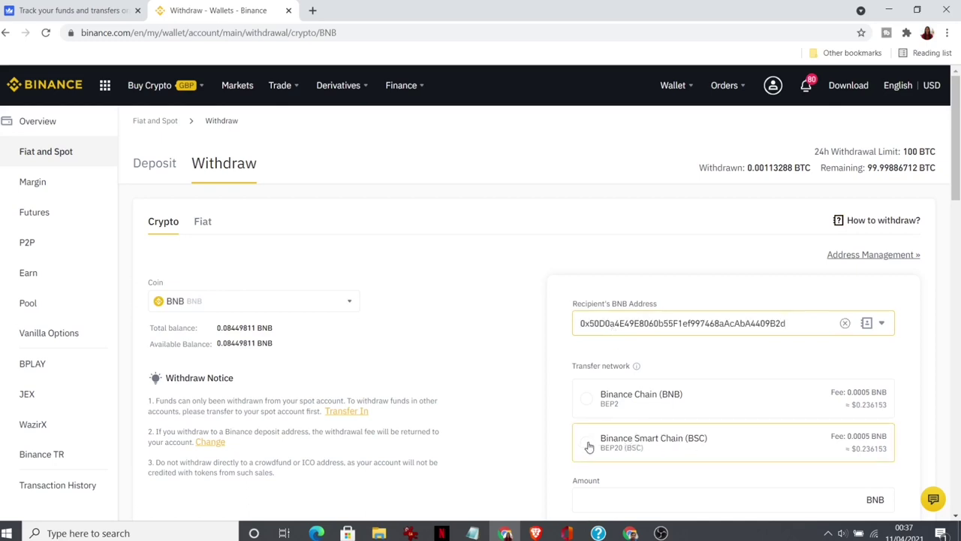
pyautogui.click(590, 447)
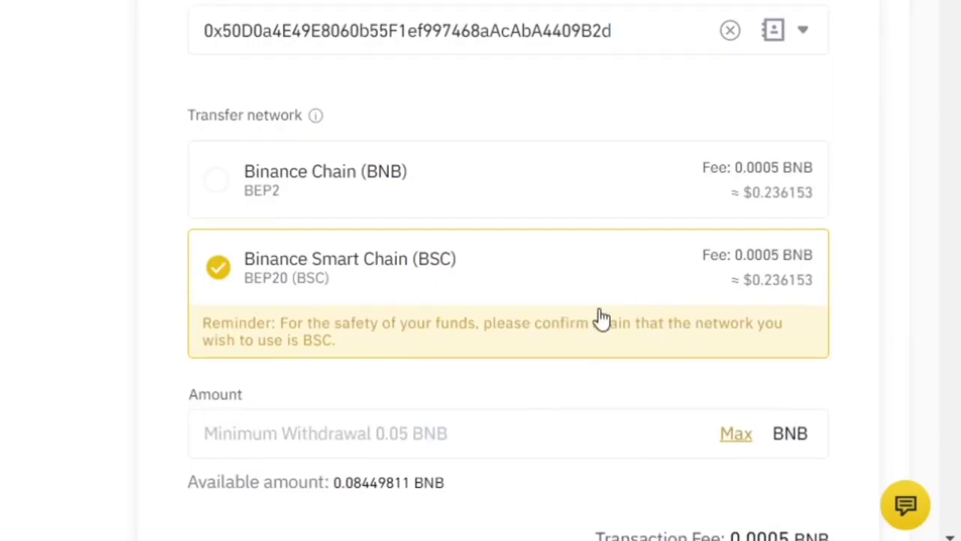
pyautogui.click(733, 436)
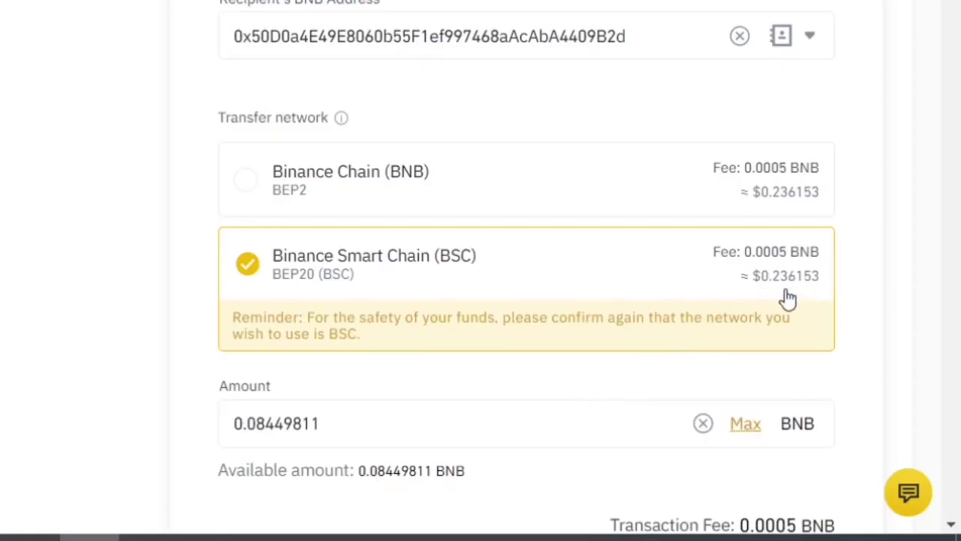
pyautogui.scroll(-1, 849, 397)
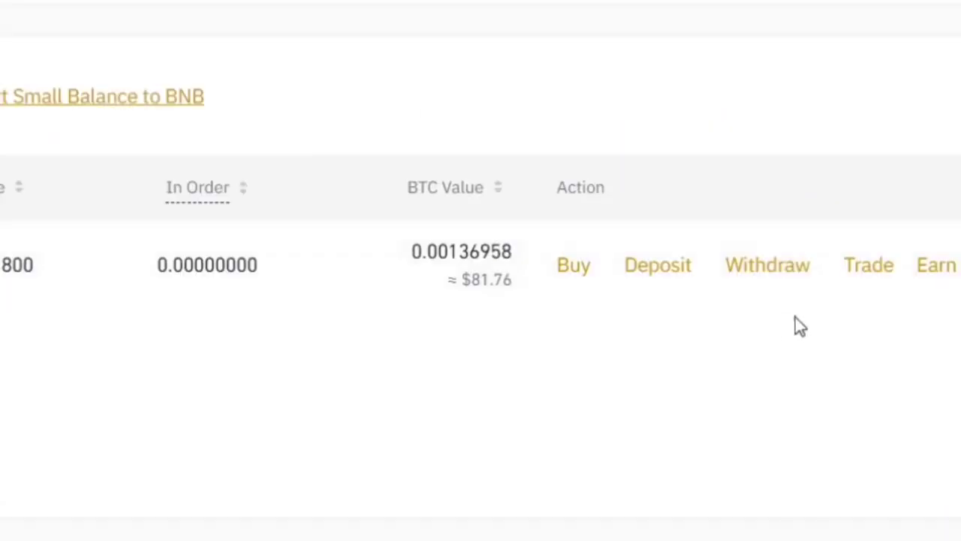
# Submit a withdrawal of the full 3.60511800 CAKE to the pasted wallet address over Binance Smart Chain (BSC).
pyautogui.click(788, 269)
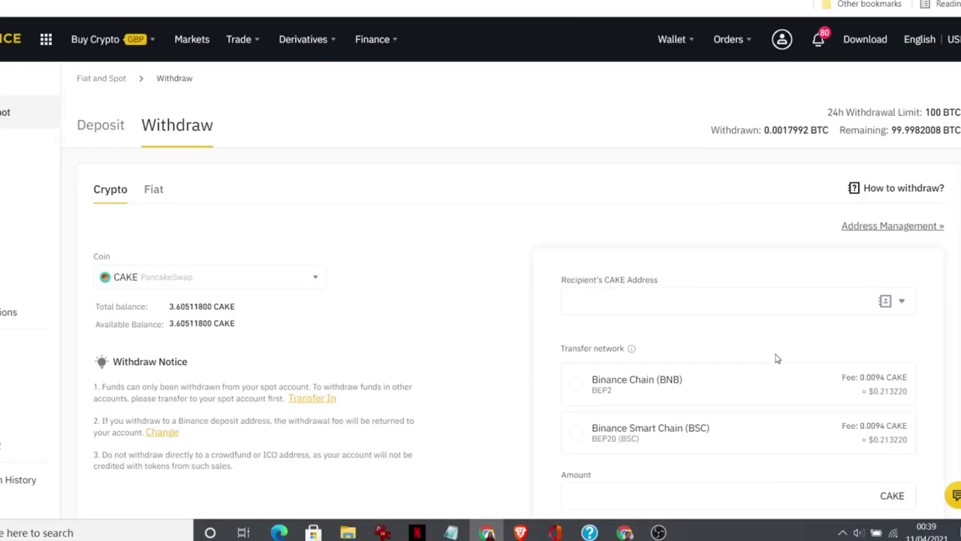
pyautogui.click(760, 312)
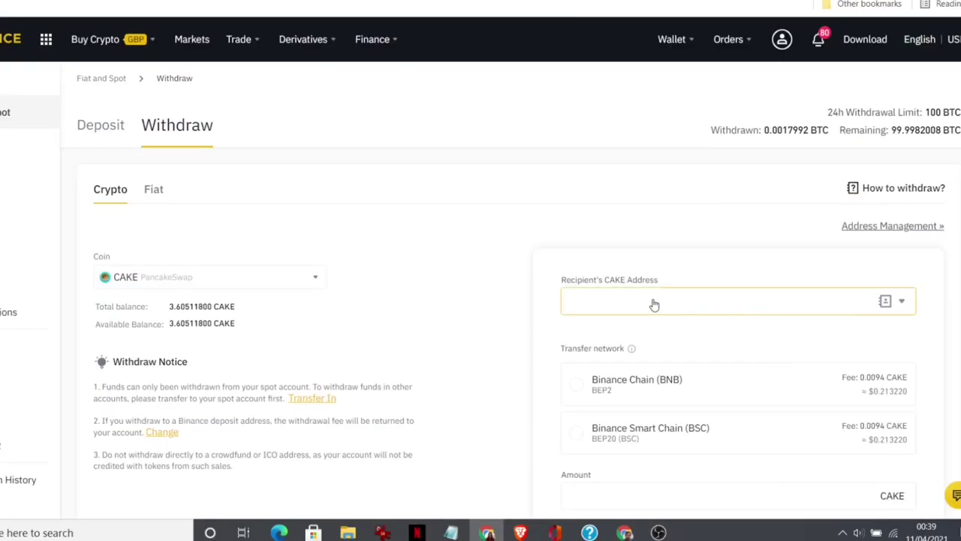
pyautogui.hotkey('ctrl', 'v')
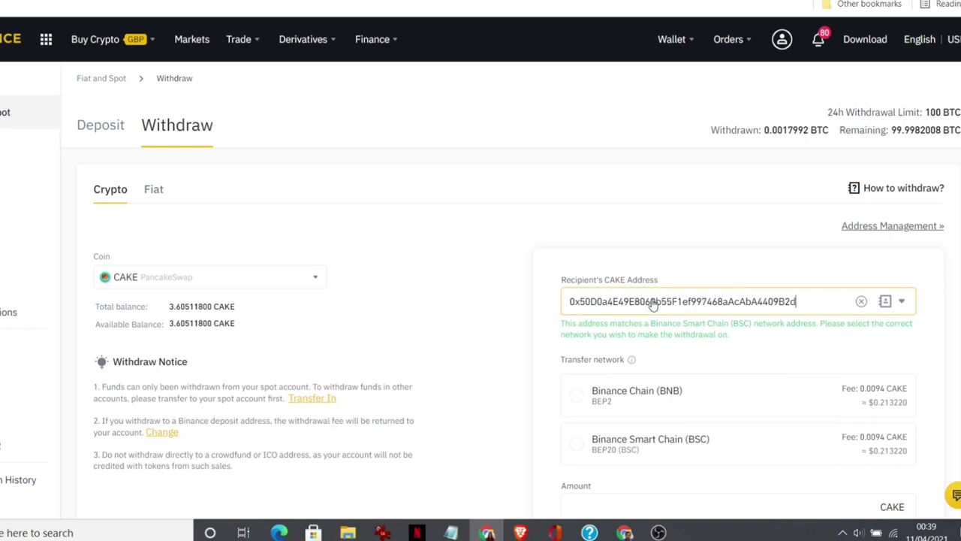
pyautogui.scroll(-1, 653, 303)
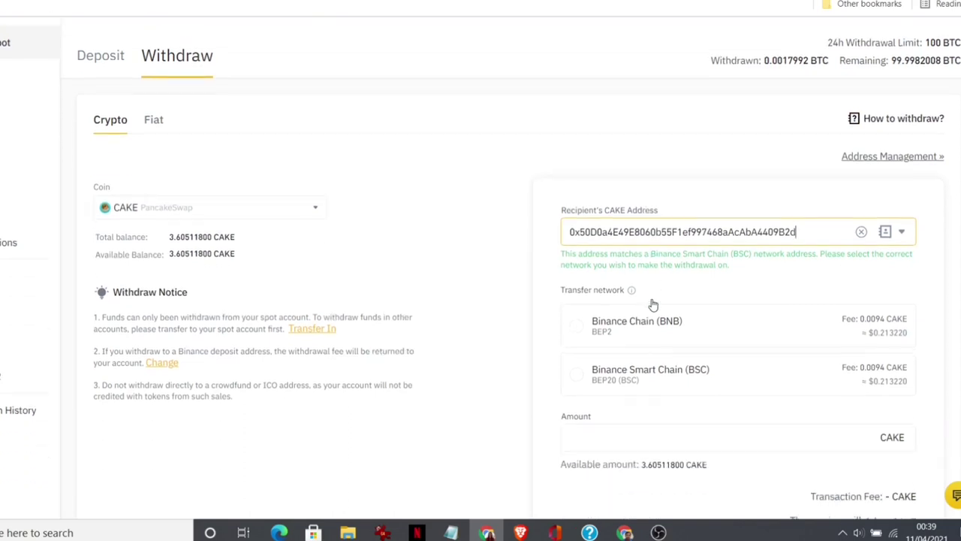
pyautogui.click(596, 381)
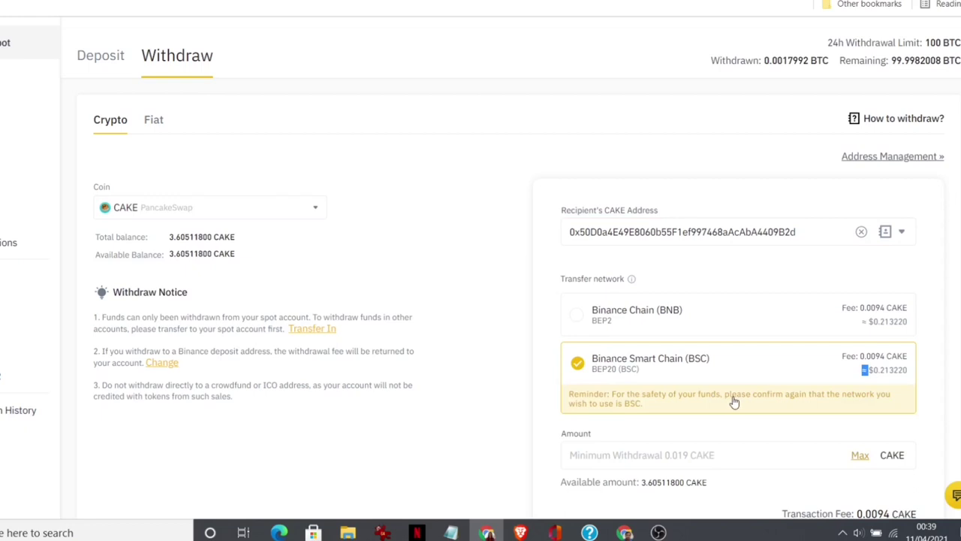
pyautogui.scroll(-1, 732, 397)
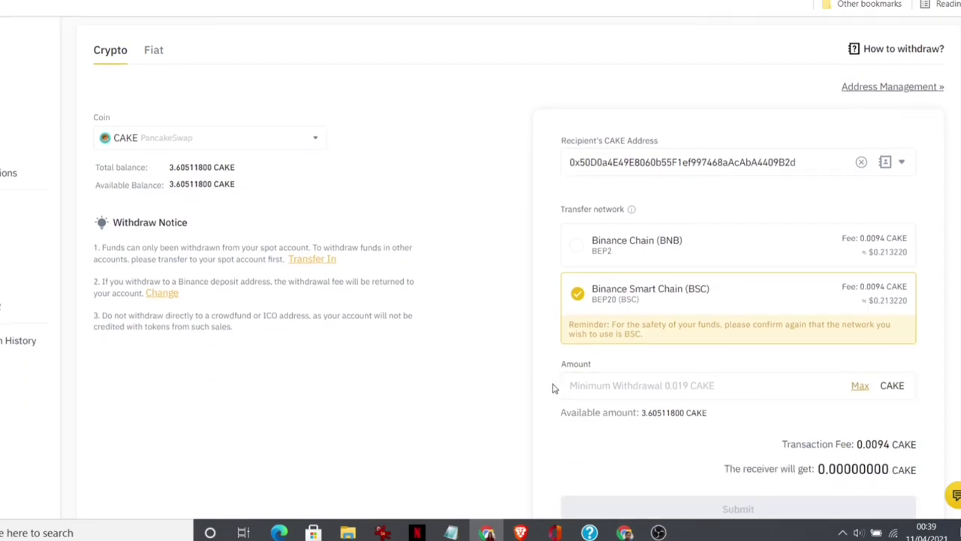
pyautogui.doubleClick(859, 385)
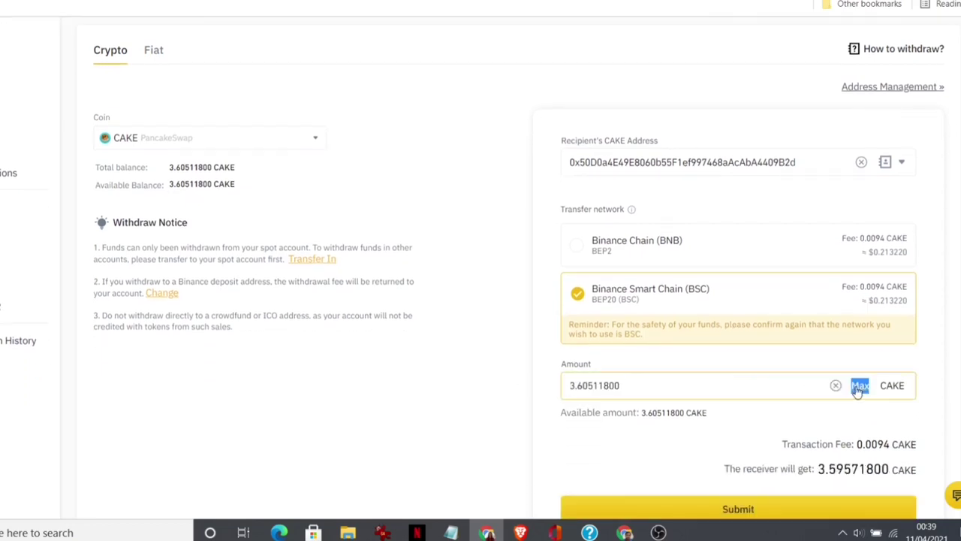
pyautogui.click(473, 432)
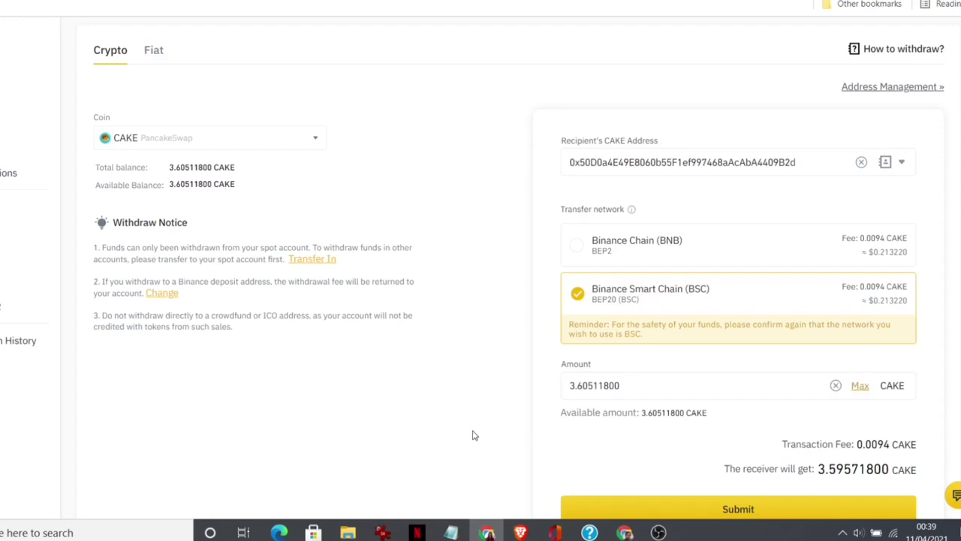
pyautogui.scroll(-1, 553, 438)
pyautogui.scroll(-1, 553, 438)
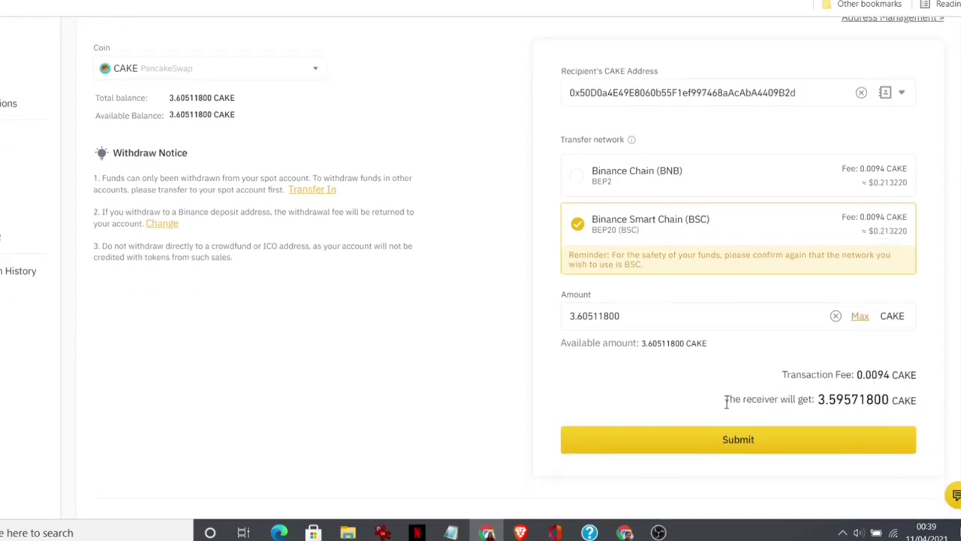
pyautogui.click(821, 451)
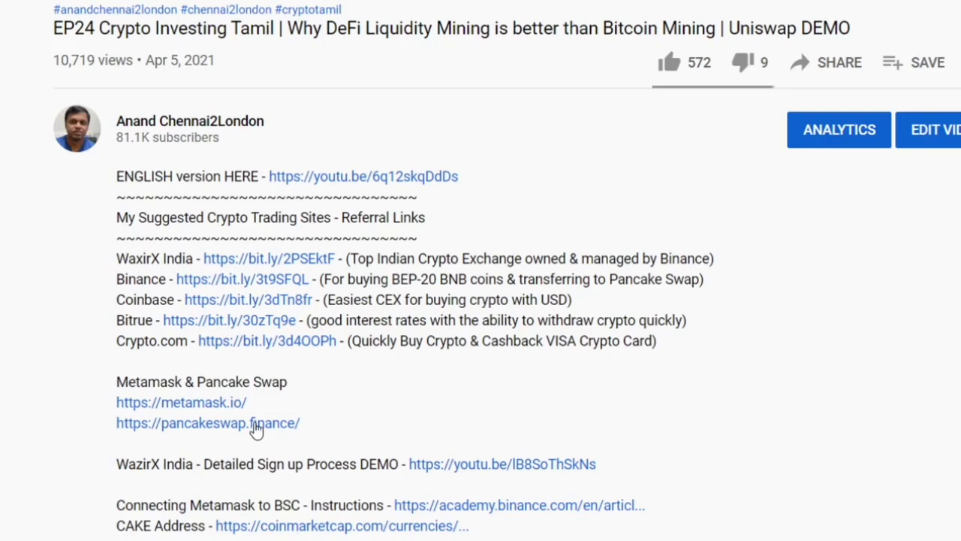
# Open pancakeswap.finance and connect MetaMask's Account 1 to the site.
pyautogui.click(255, 423)
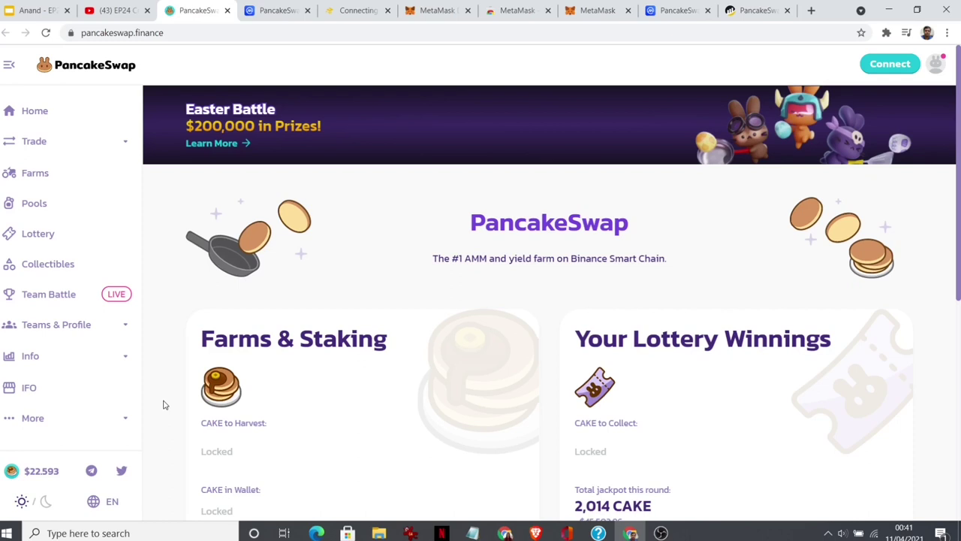
pyautogui.click(884, 64)
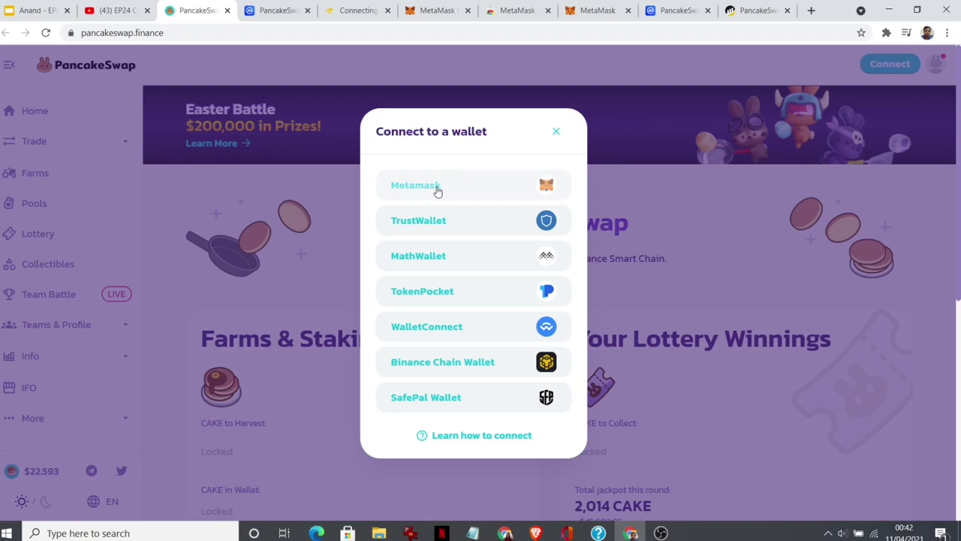
pyautogui.click(438, 189)
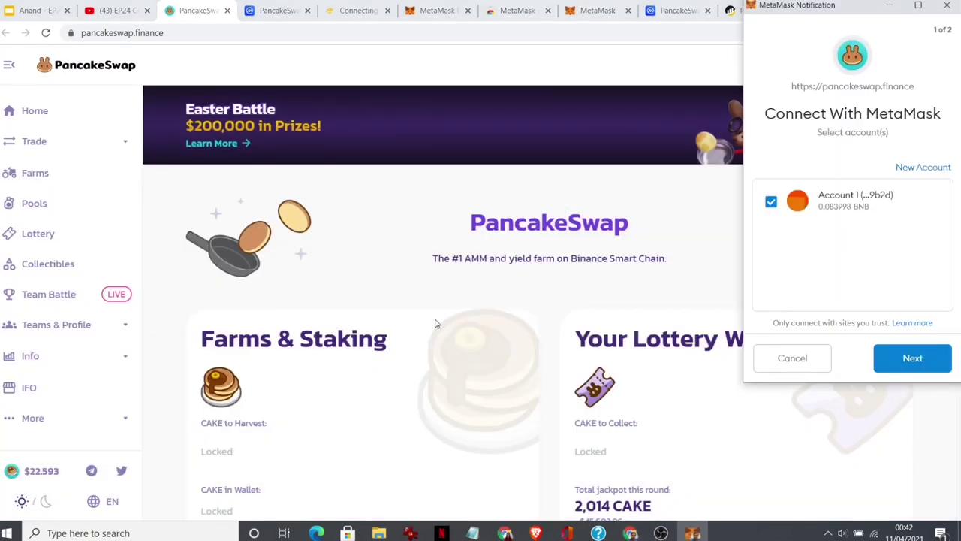
pyautogui.click(895, 368)
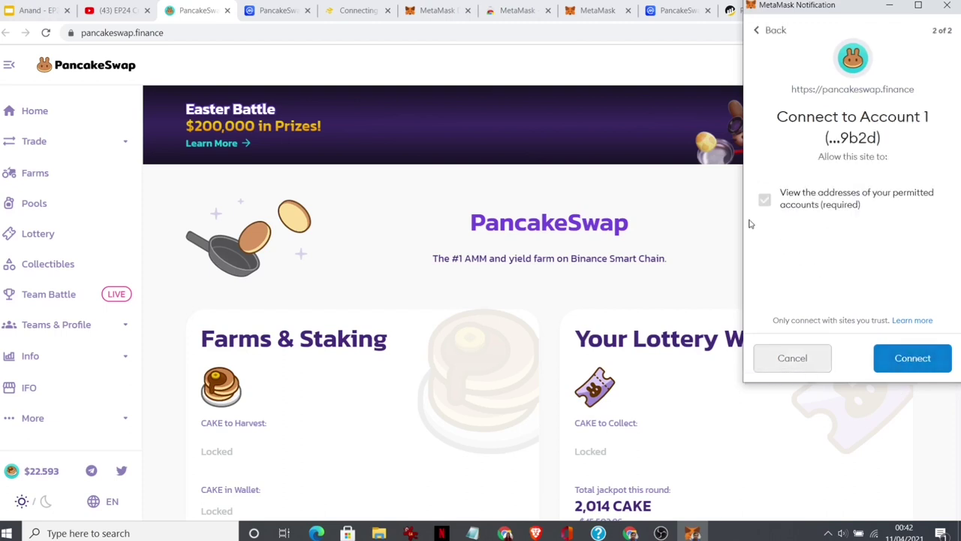
pyautogui.click(924, 362)
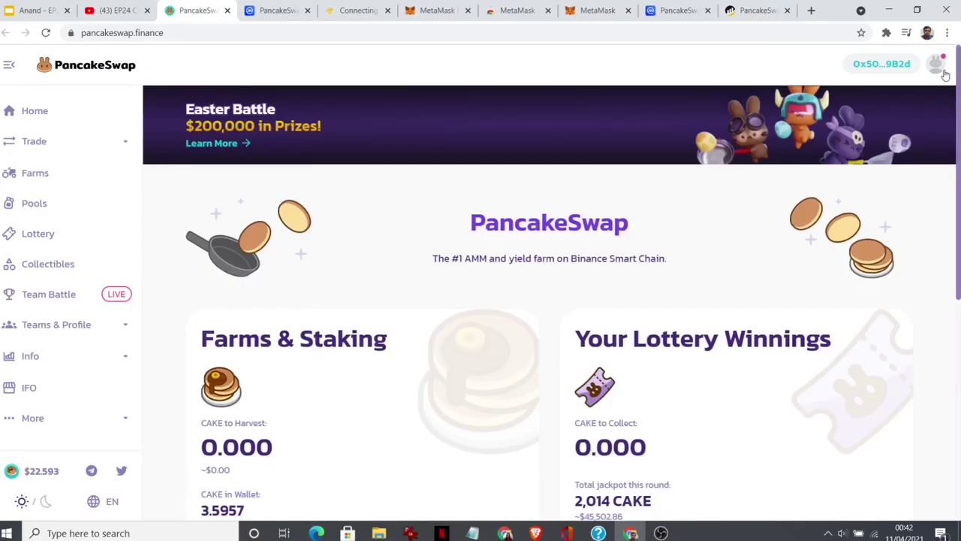
# Open profile setup and choose Sleepy as the 1 CAKE starter collectible.
pyautogui.click(900, 153)
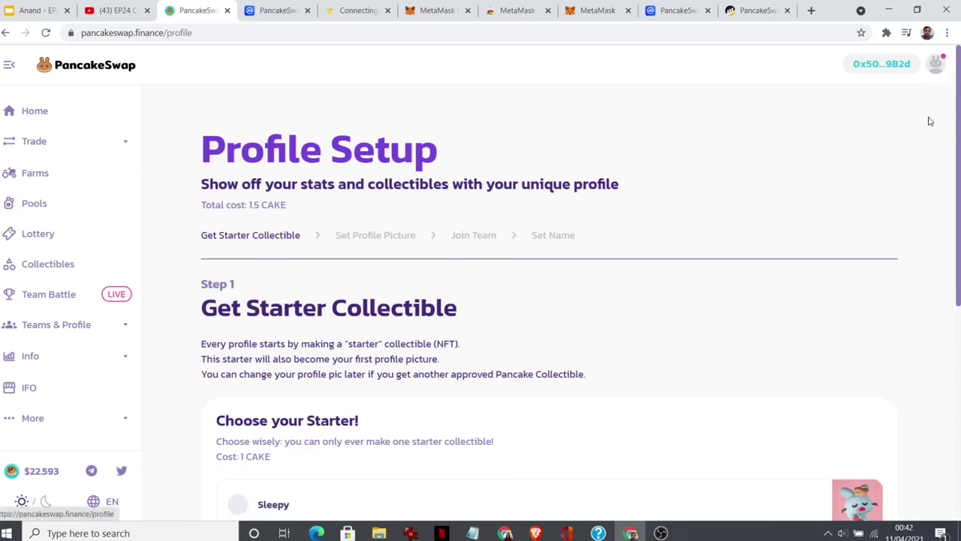
pyautogui.scroll(-1, 604, 318)
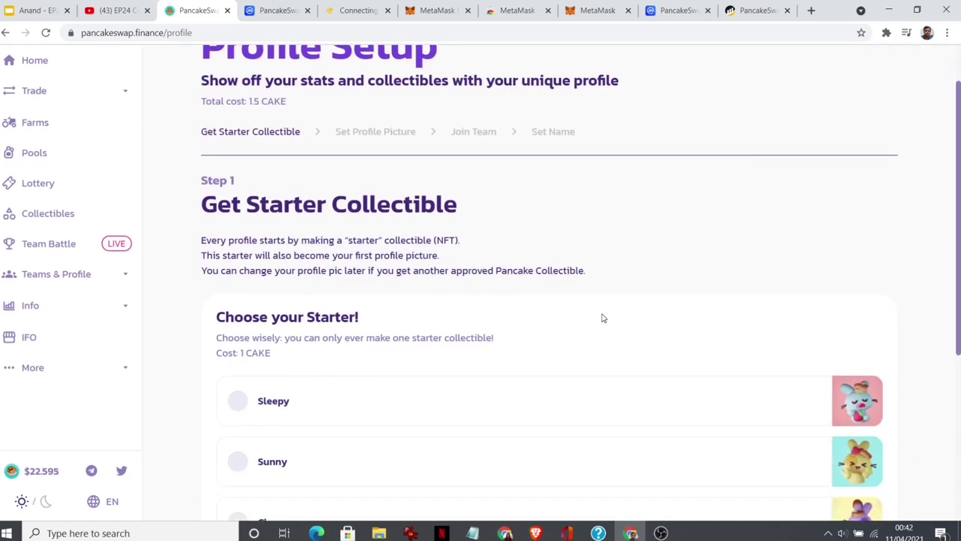
pyautogui.scroll(1, 602, 317)
pyautogui.scroll(-2, 602, 318)
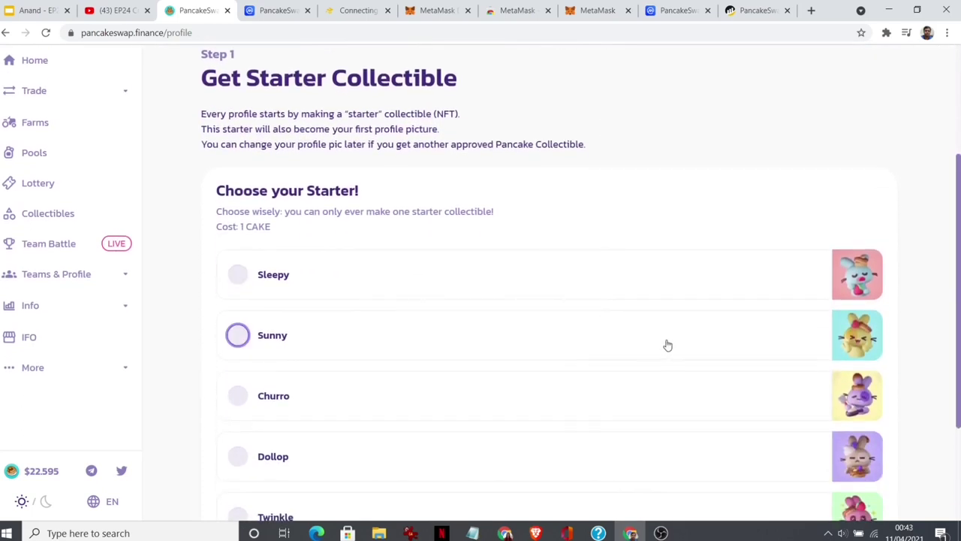
pyautogui.scroll(-1, 495, 339)
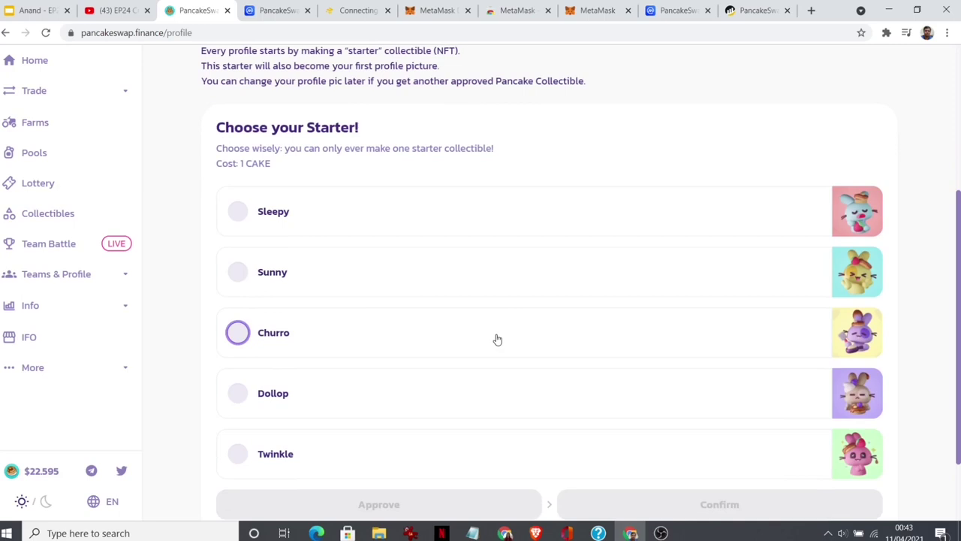
pyautogui.click(235, 211)
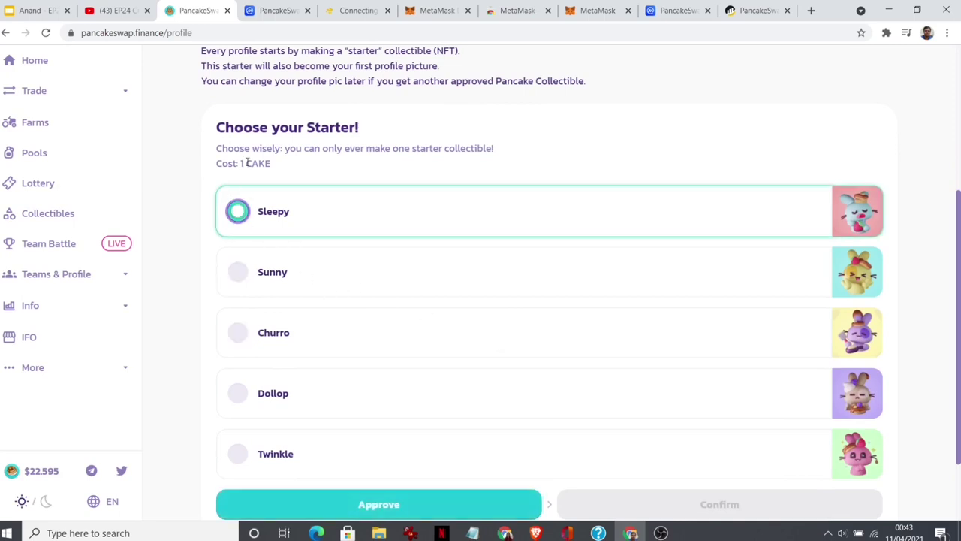
pyautogui.moveTo(238, 164); pyautogui.dragTo(276, 169)
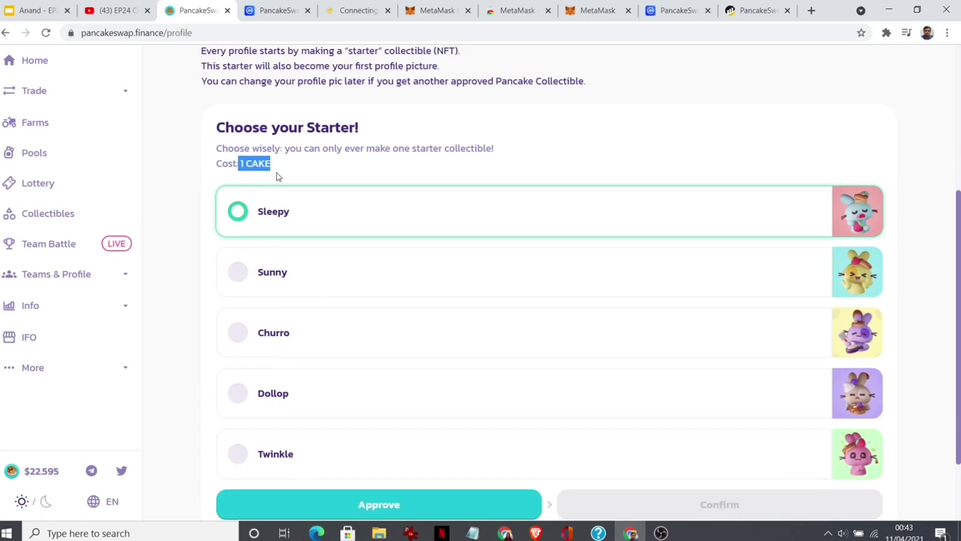
pyautogui.click(307, 165)
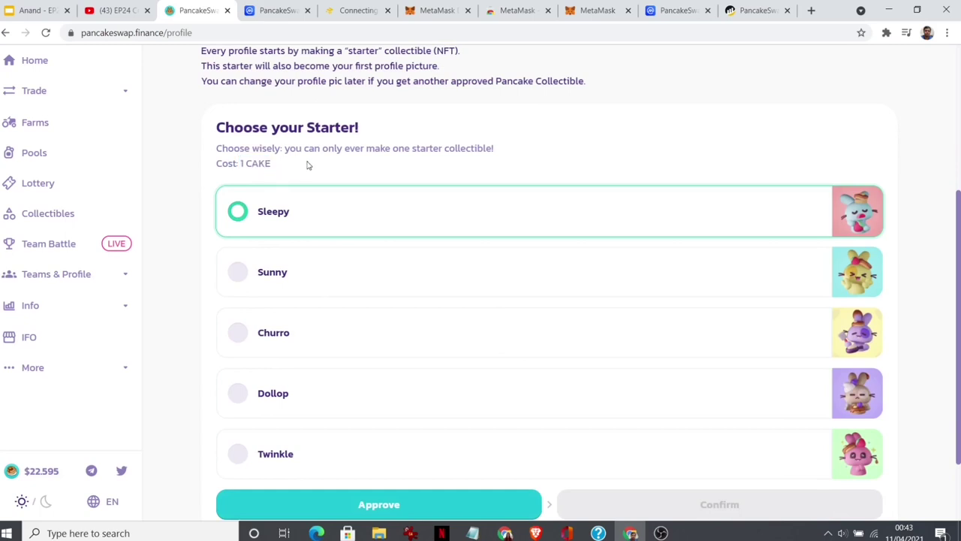
pyautogui.scroll(-1, 307, 165)
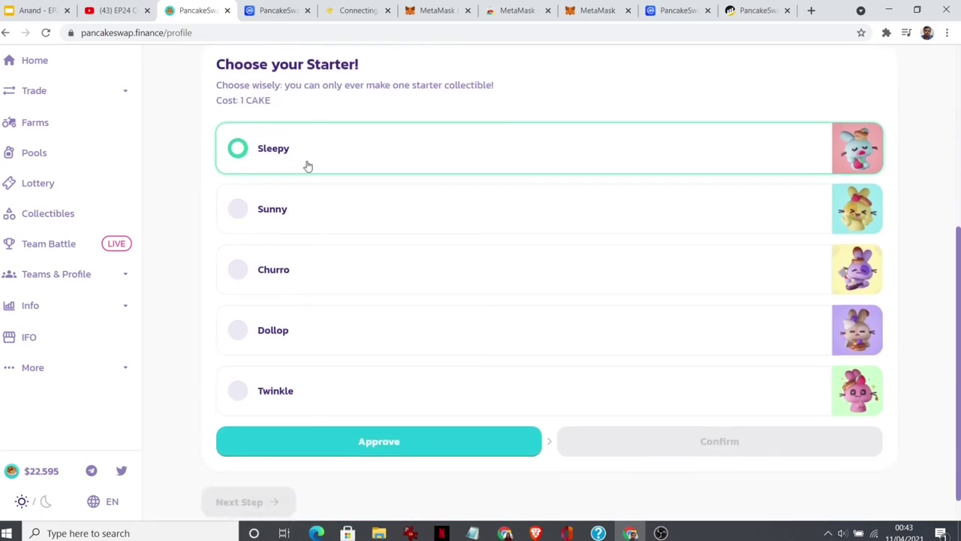
pyautogui.scroll(2, 307, 163)
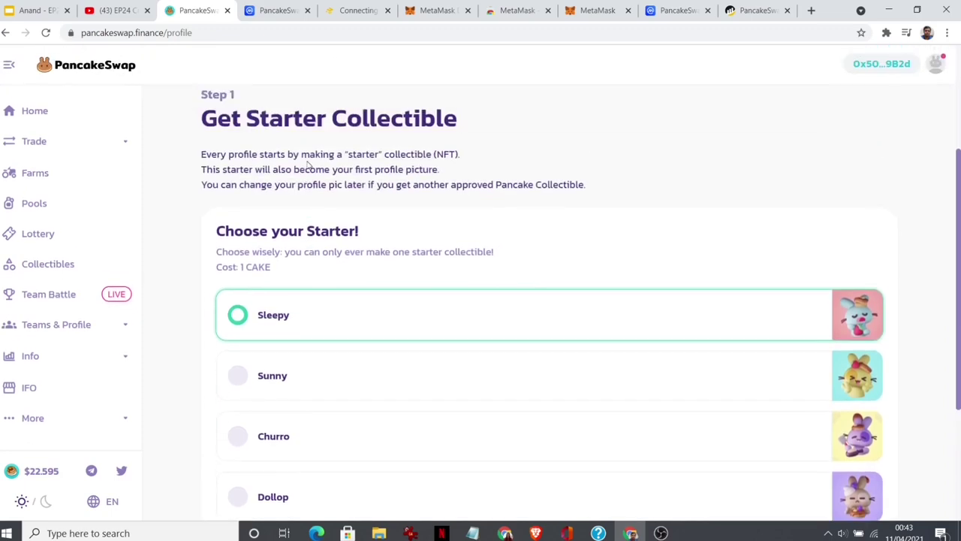
pyautogui.scroll(-3, 307, 165)
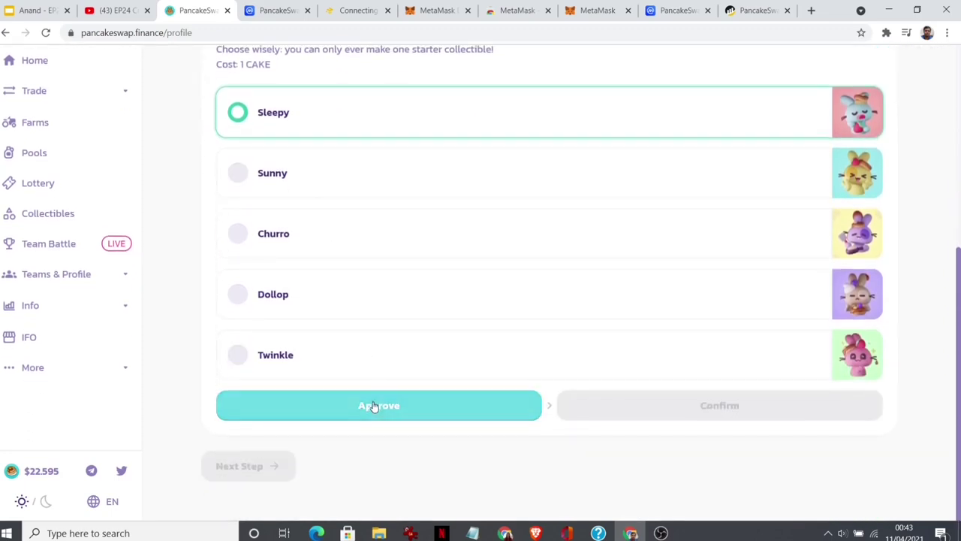
# Approve CAKE spending and mint the Sleepy starter, confirming both transactions in MetaMask.
pyautogui.click(373, 410)
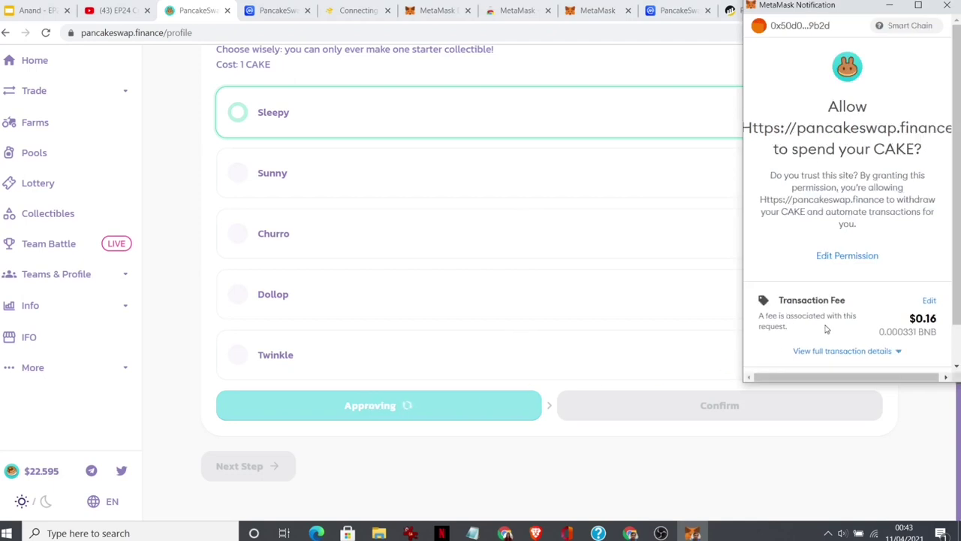
pyautogui.scroll(-1, 825, 327)
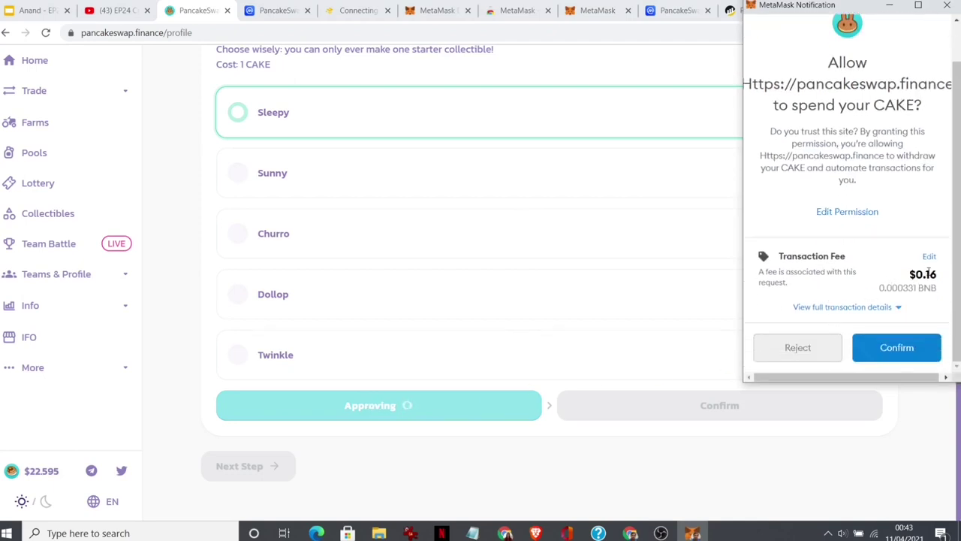
pyautogui.click(908, 349)
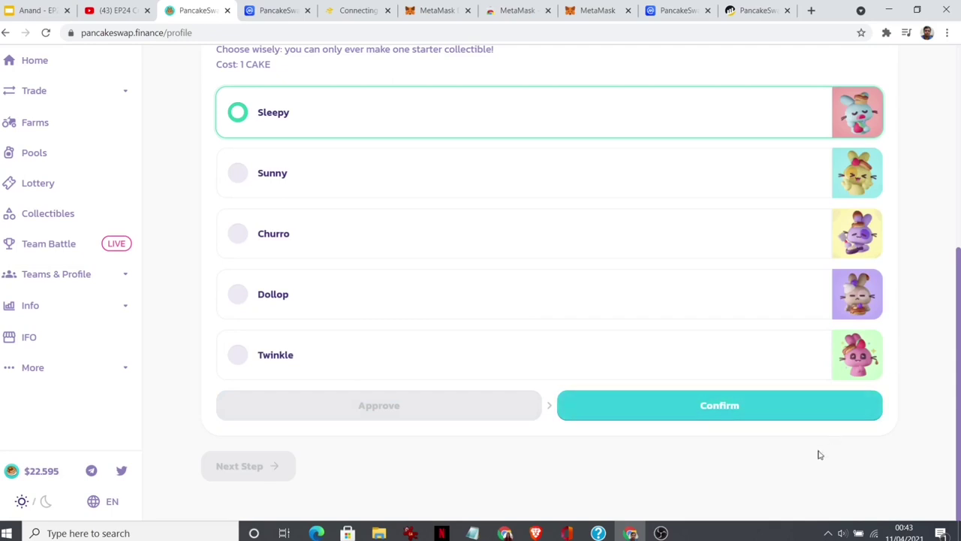
pyautogui.click(715, 412)
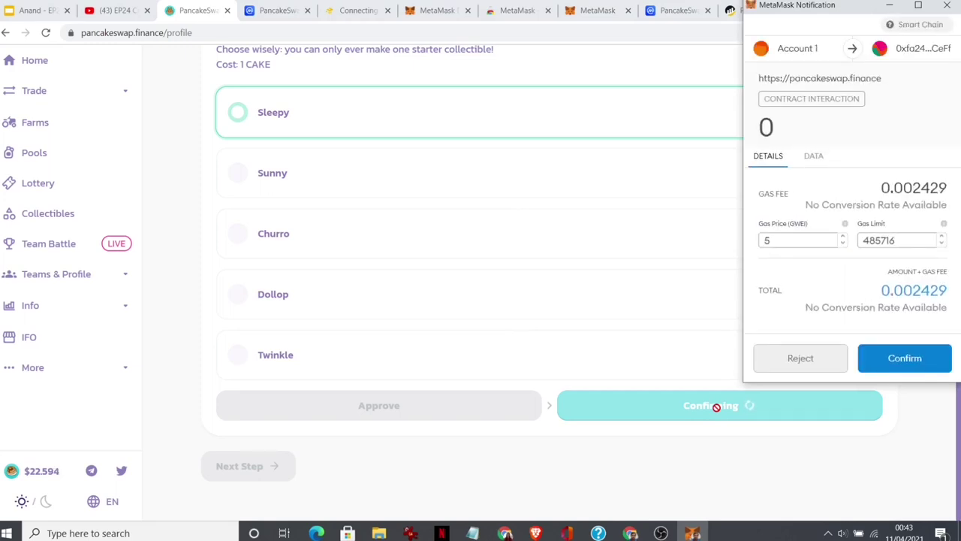
pyautogui.click(908, 359)
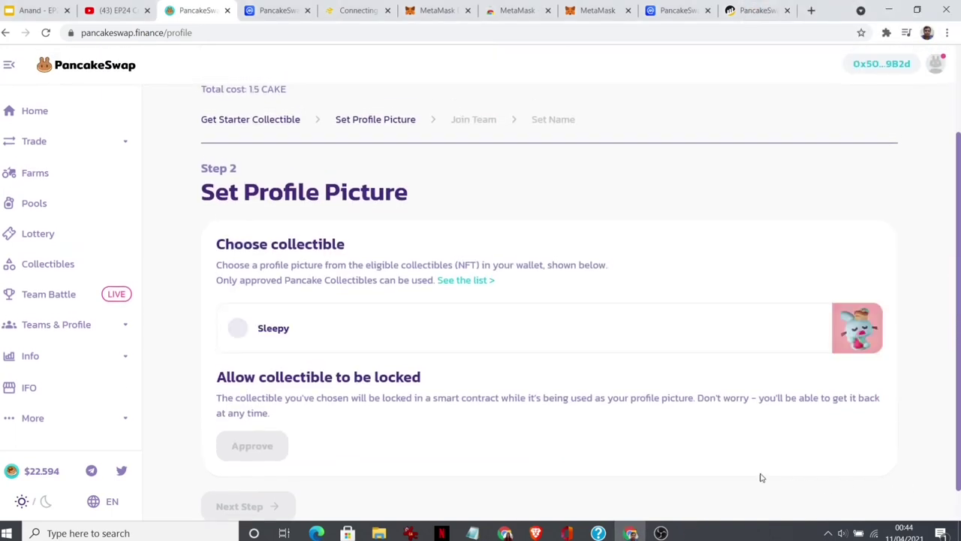
# Choose Sleepy as the profile picture, approve locking it in MetaMask, and advance the wizard.
pyautogui.click(265, 332)
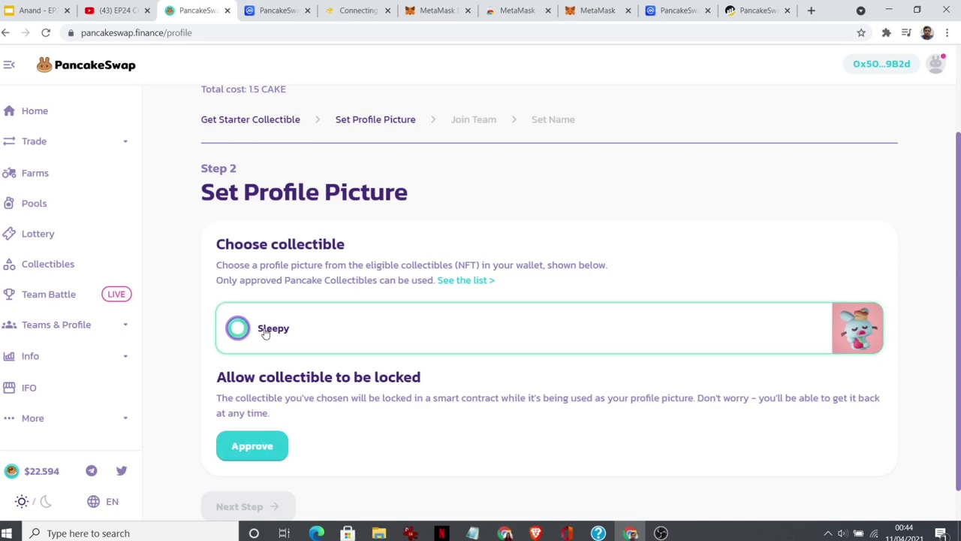
pyautogui.click(253, 446)
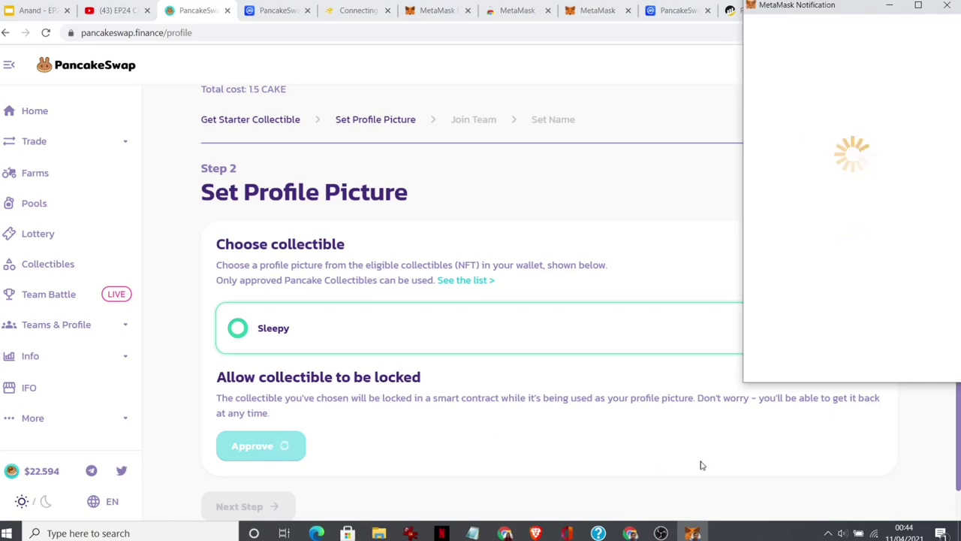
pyautogui.scroll(-2, 906, 306)
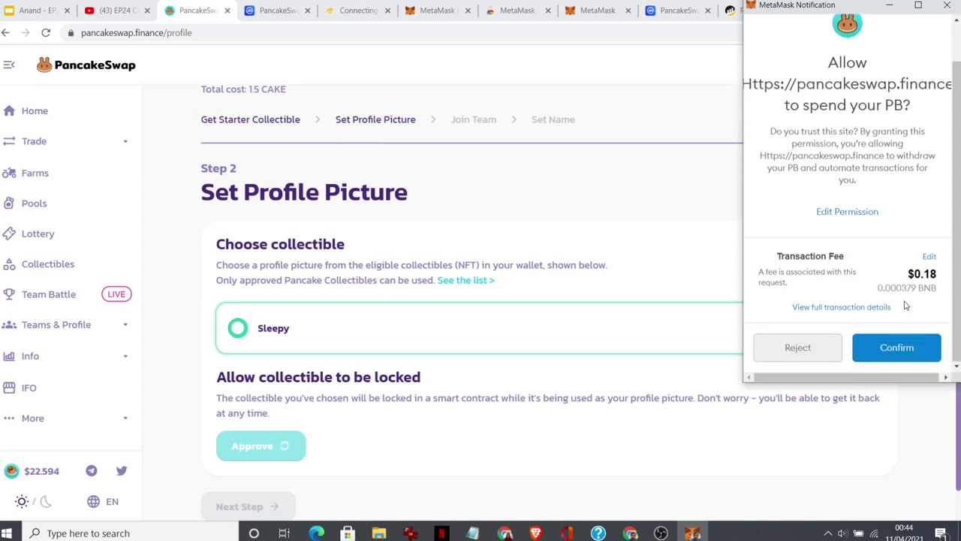
pyautogui.click(892, 353)
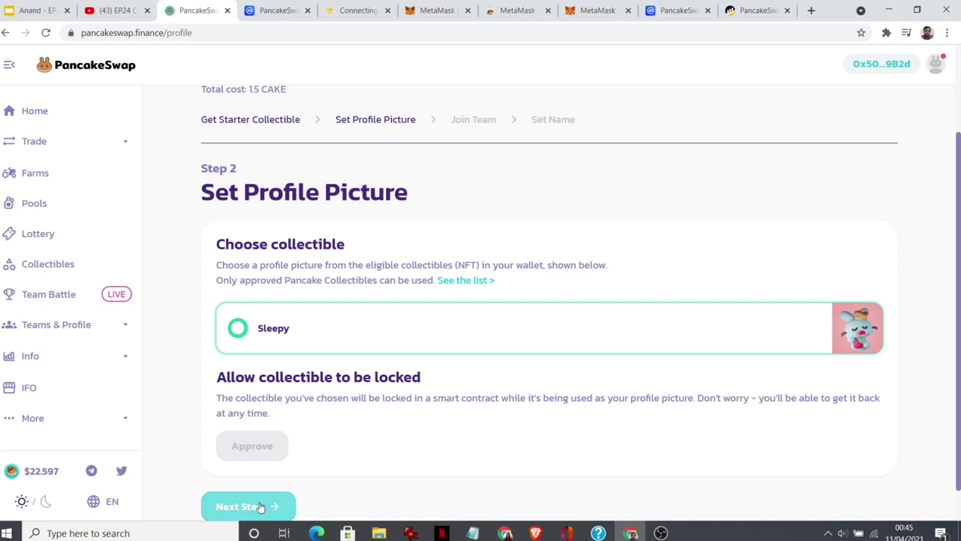
pyautogui.click(260, 507)
# Pick Syrup Storm as the profile team.
pyautogui.click(350, 351)
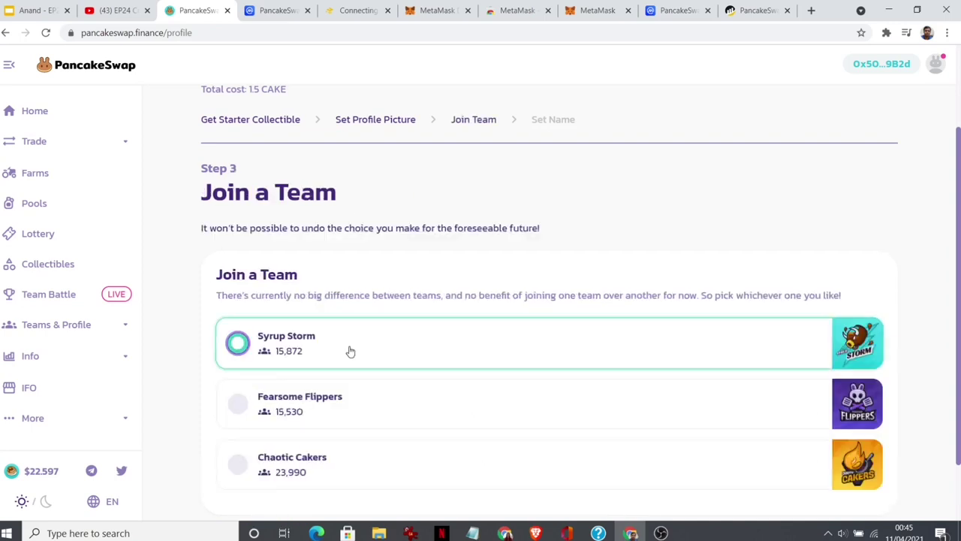
pyautogui.scroll(-1, 367, 357)
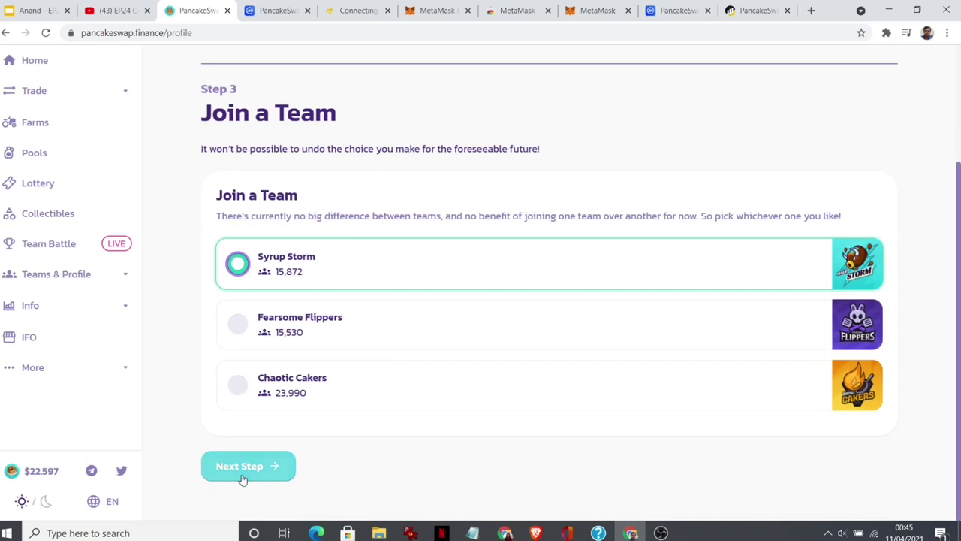
pyautogui.click(242, 467)
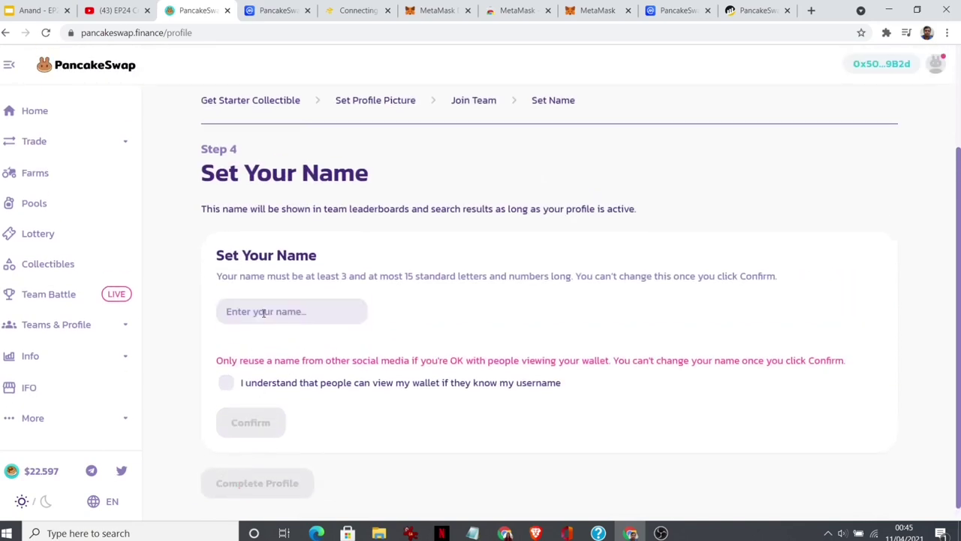
# Enter a username, acknowledge wallet visibility, and confirm and sign it in MetaMask.
pyautogui.click(264, 312)
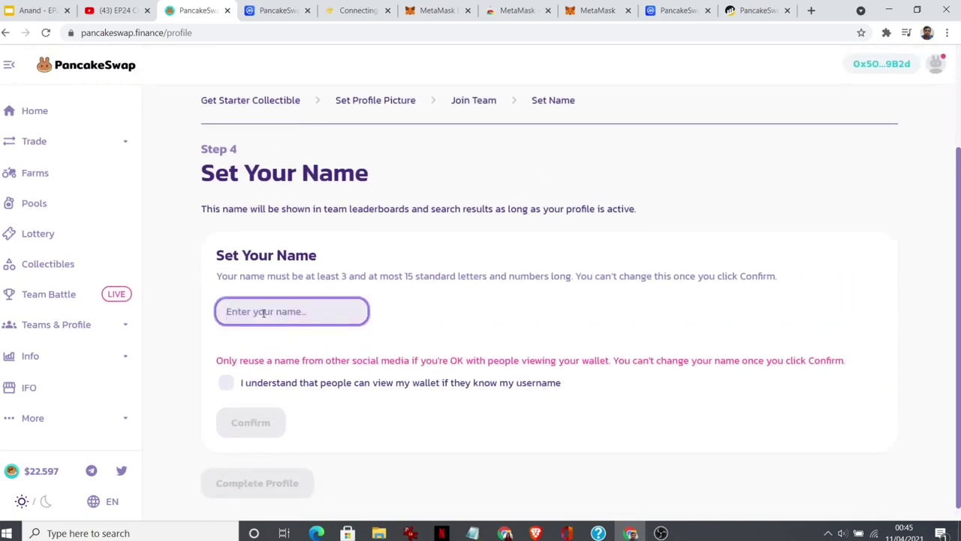
pyautogui.write('anandchennai')
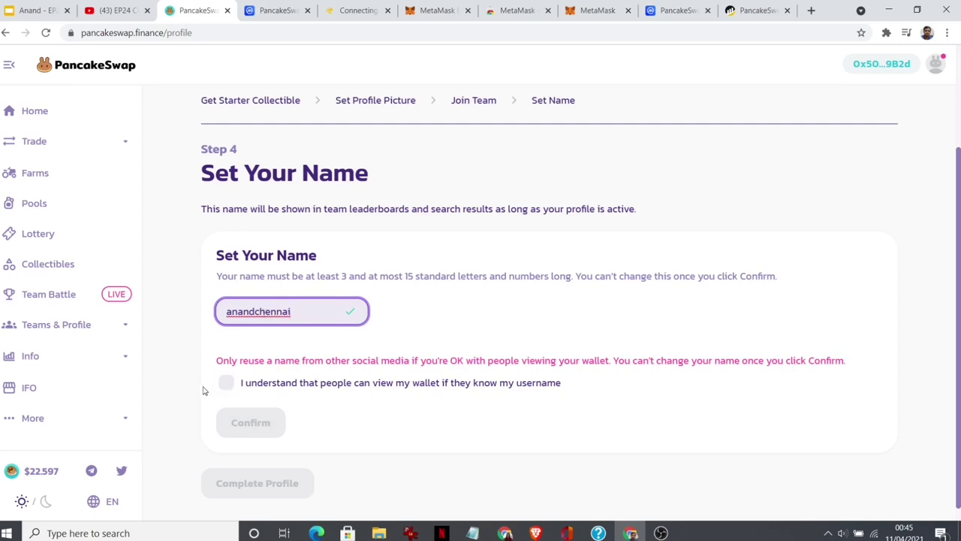
pyautogui.click(225, 384)
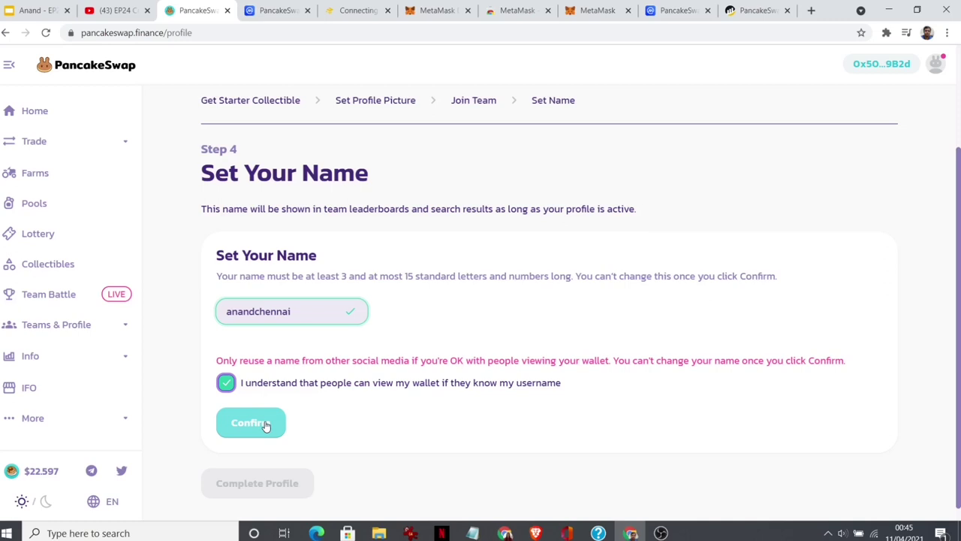
pyautogui.click(265, 424)
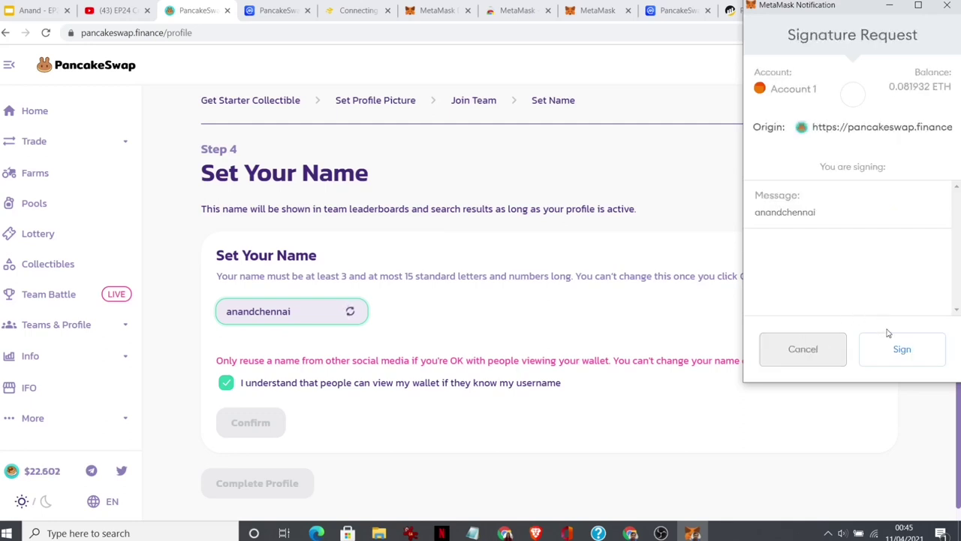
pyautogui.click(906, 364)
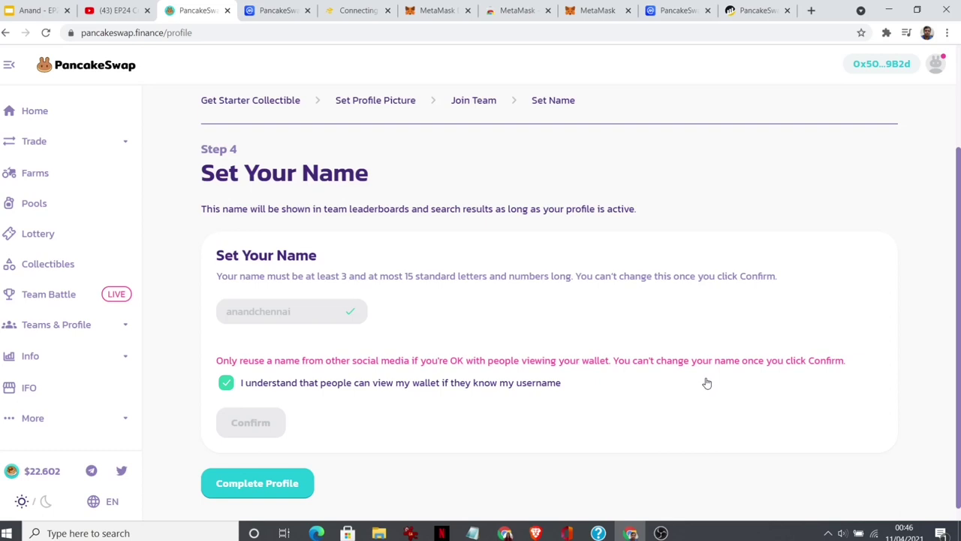
pyautogui.scroll(1, 707, 383)
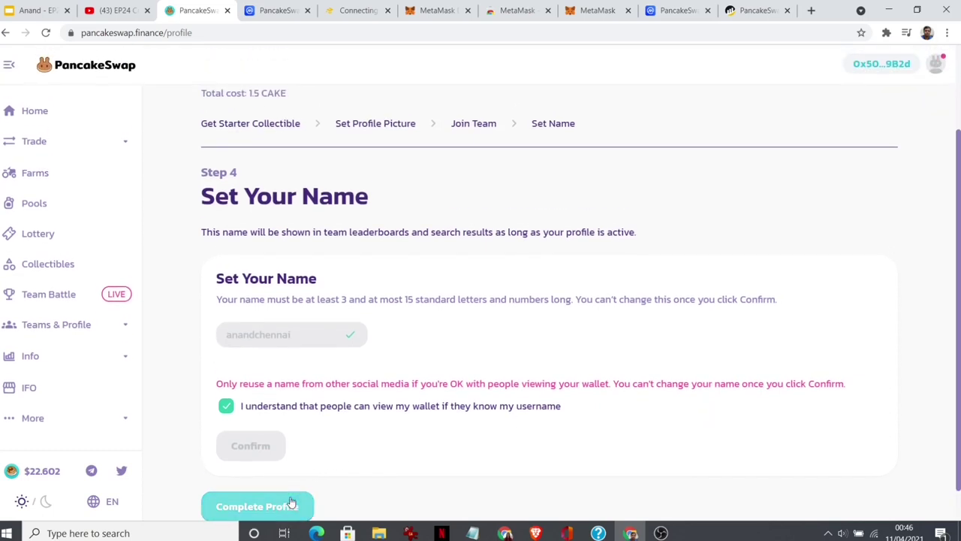
# Approve spending the 0.5 CAKE profile cost and confirm the profile creation transaction in MetaMask.
pyautogui.click(291, 503)
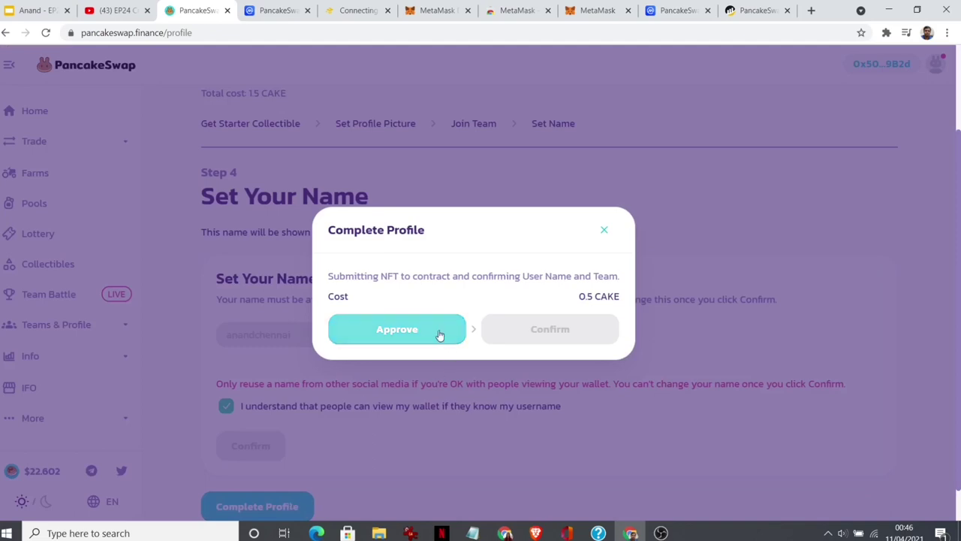
pyautogui.moveTo(584, 298); pyautogui.dragTo(616, 297)
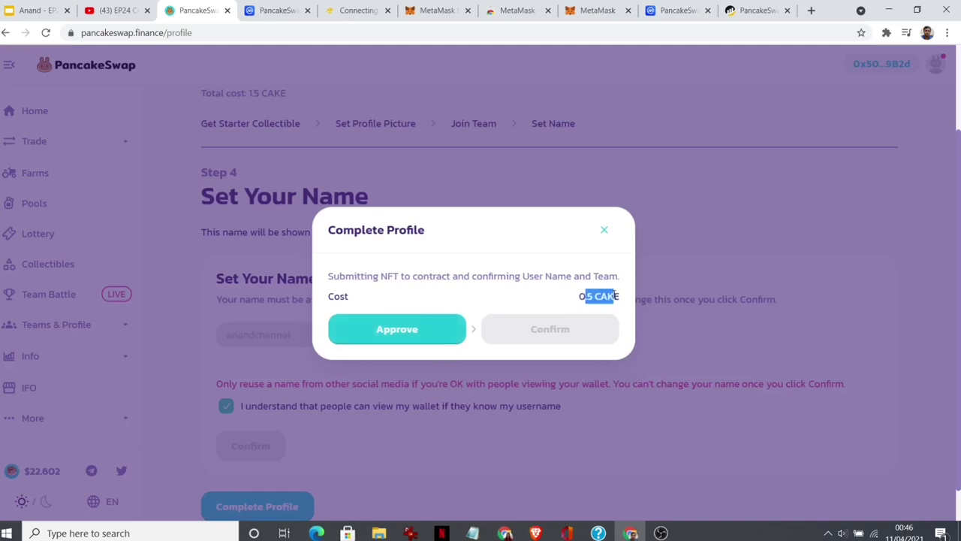
pyautogui.click(605, 294)
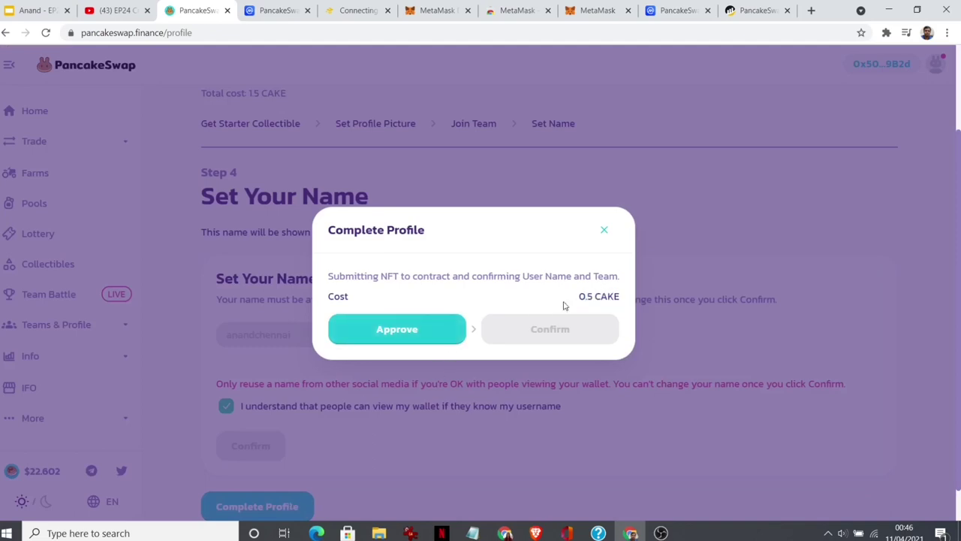
pyautogui.click(406, 336)
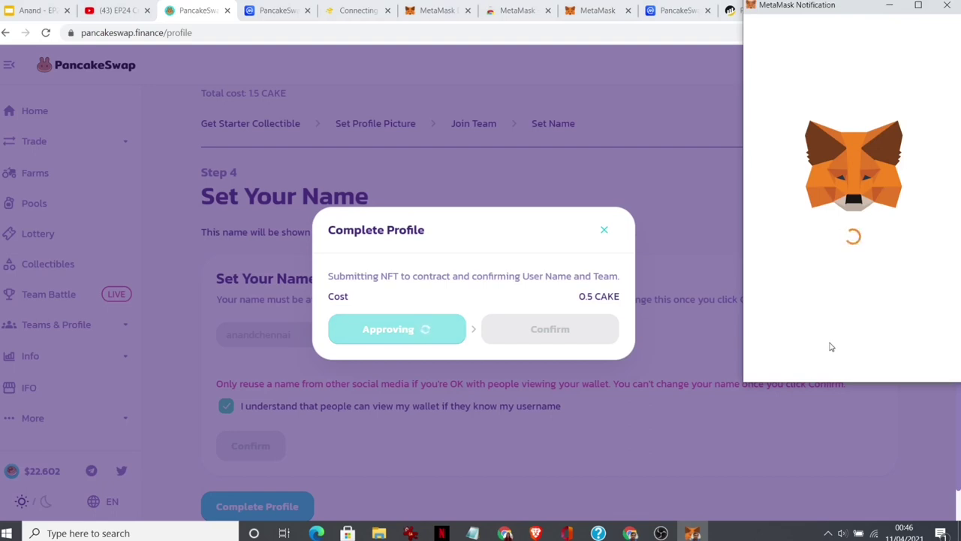
pyautogui.scroll(-1, 852, 330)
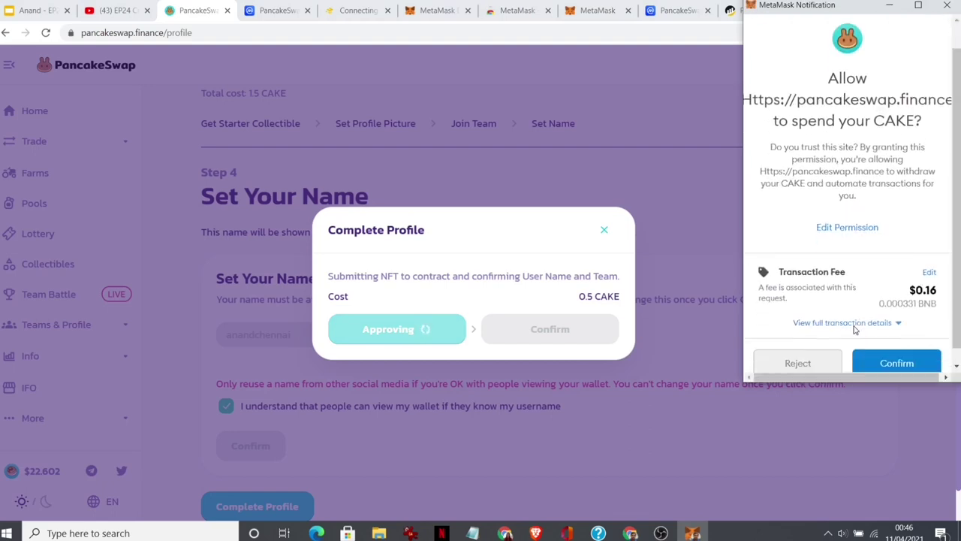
pyautogui.click(880, 353)
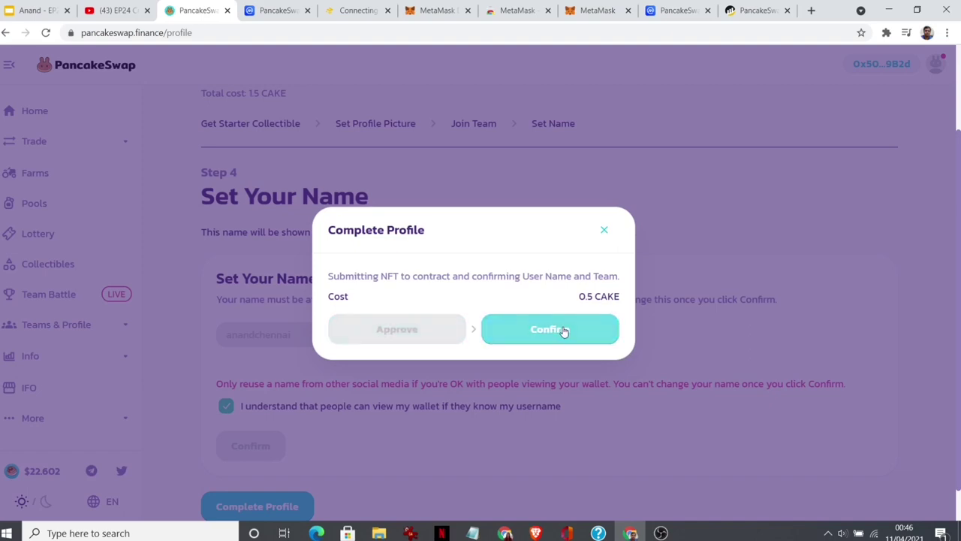
pyautogui.click(563, 331)
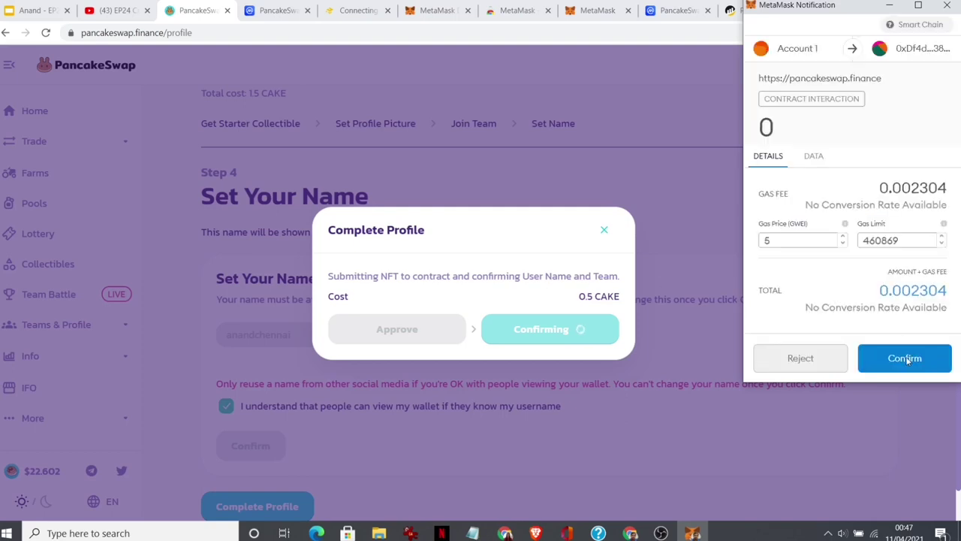
pyautogui.click(907, 360)
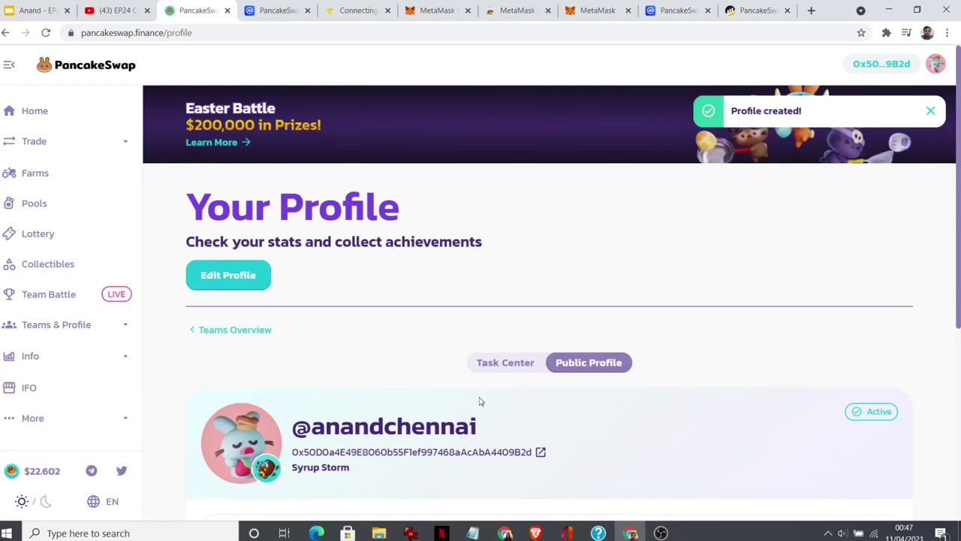
# Go to Trade > Liquidity and switch to the Swap tab, trading from BNB.
pyautogui.scroll(-2, 480, 401)
pyautogui.scroll(2, 305, 373)
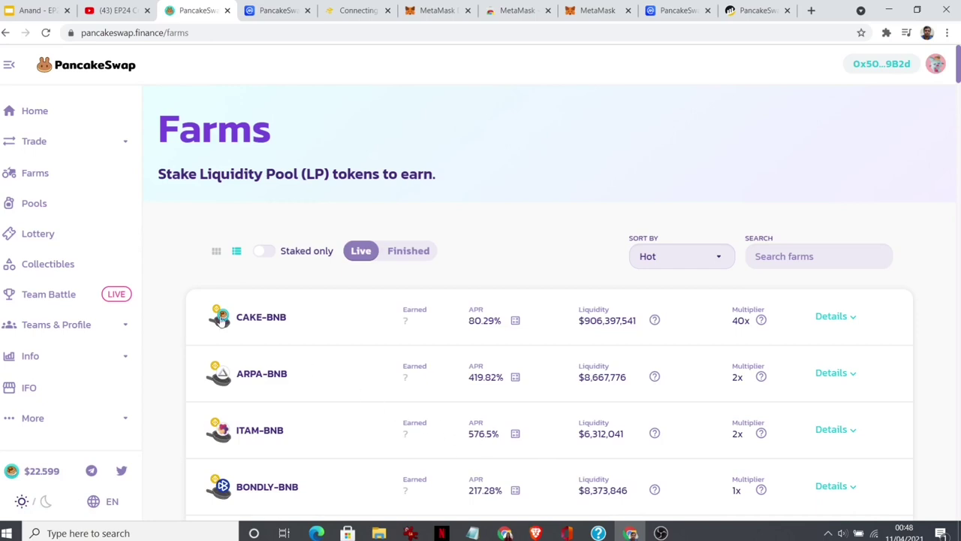
pyautogui.click(57, 150)
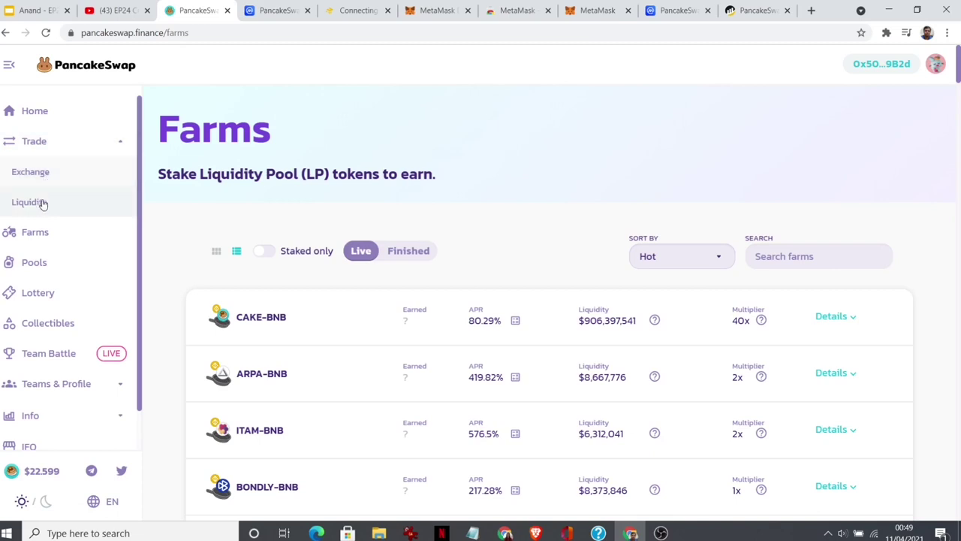
pyautogui.click(41, 203)
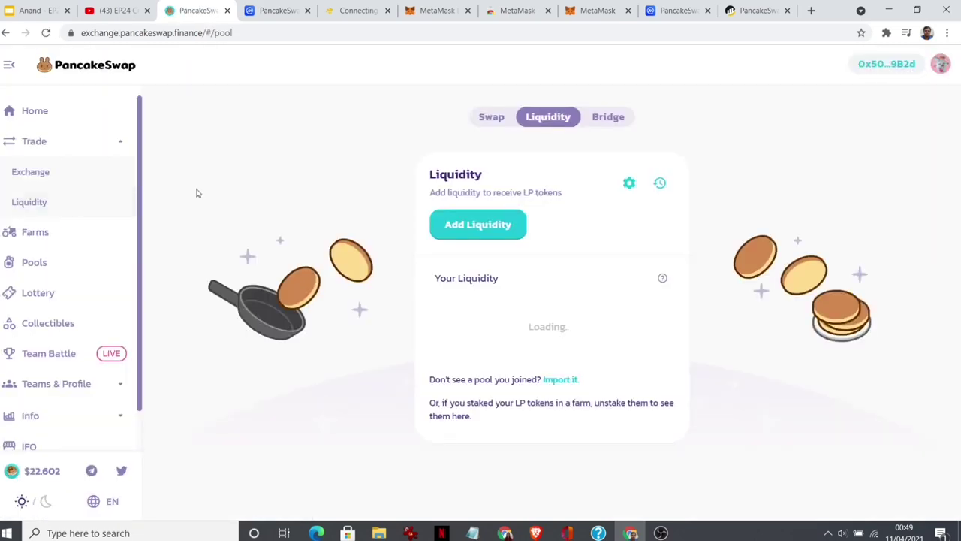
pyautogui.click(488, 124)
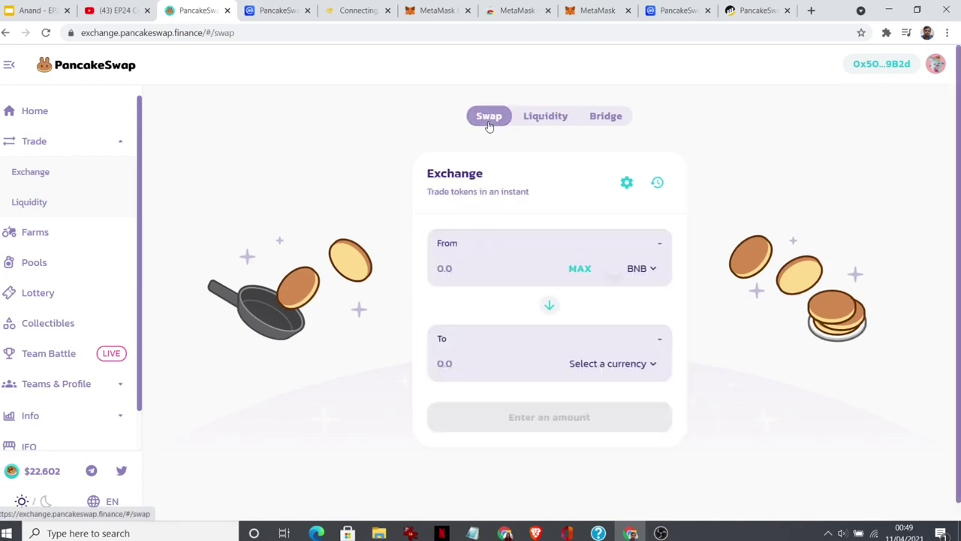
# Set up a swap of 0.03 BNB for ITAM and check the estimated amount.
pyautogui.click(646, 367)
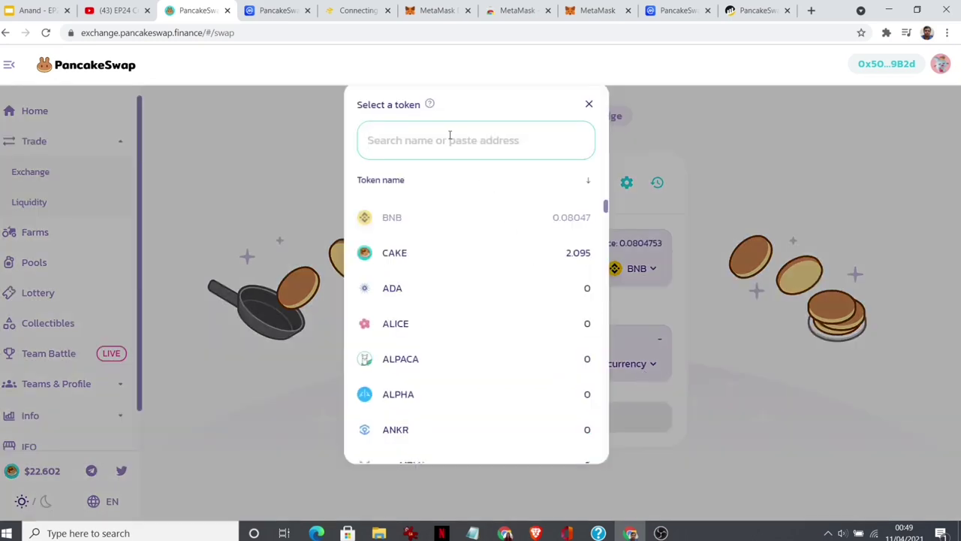
pyautogui.write('ita')
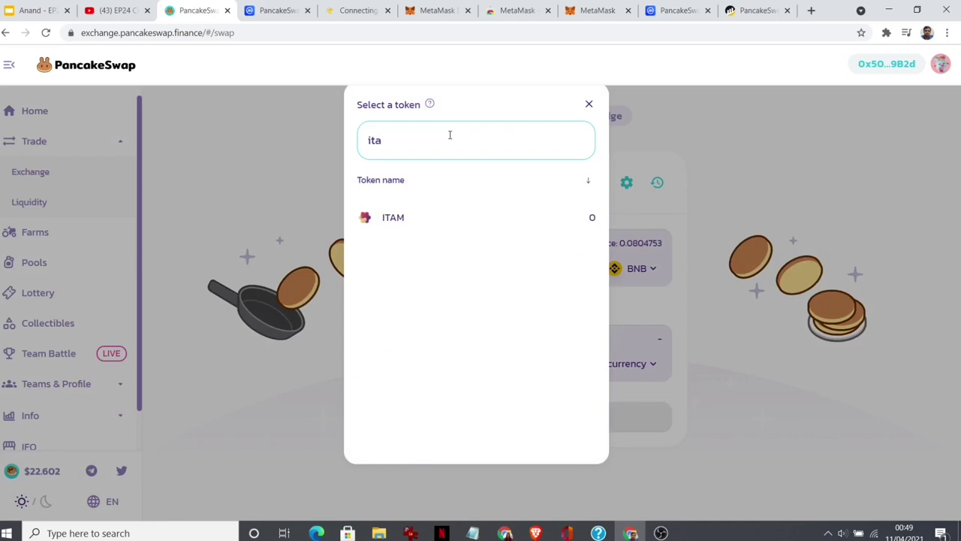
pyautogui.click(388, 220)
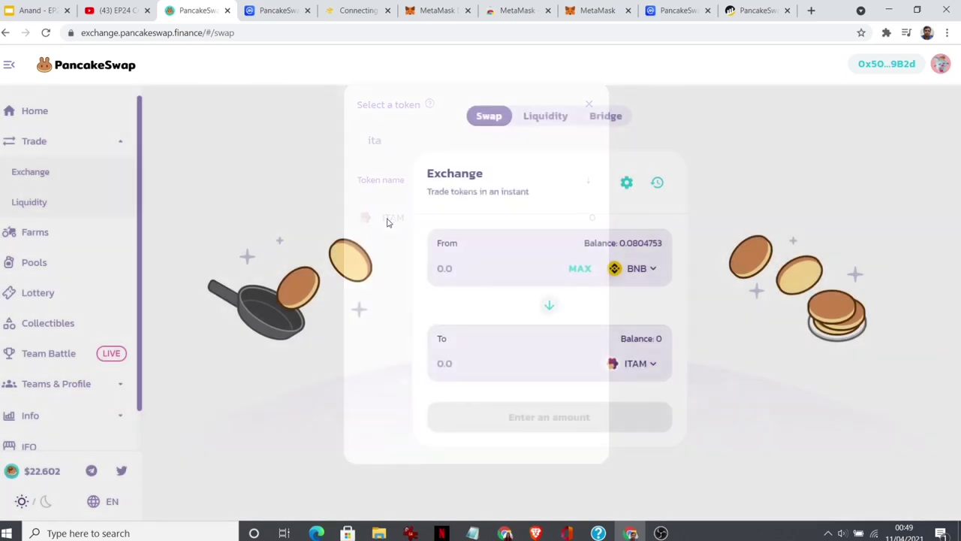
pyautogui.click(464, 268)
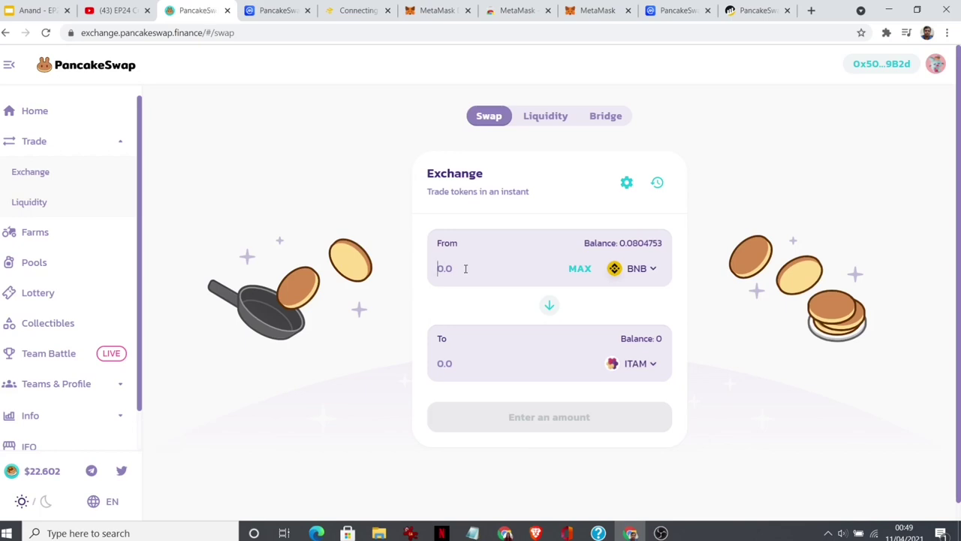
pyautogui.write('0.03')
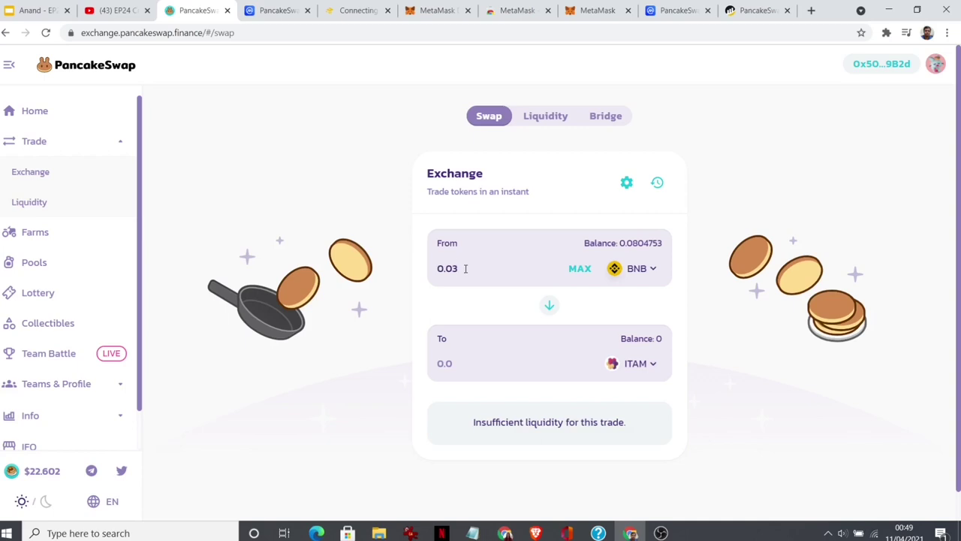
pyautogui.click(456, 363)
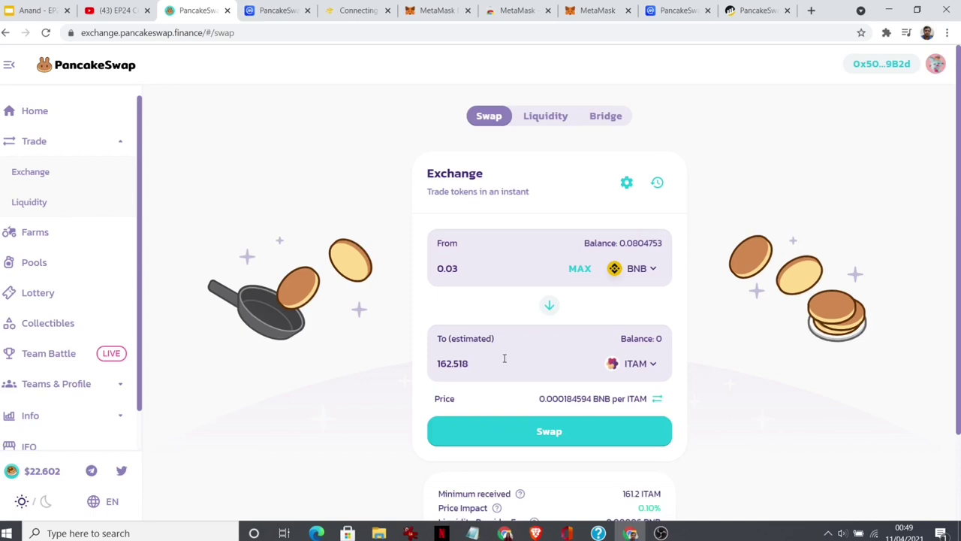
pyautogui.scroll(-2, 504, 358)
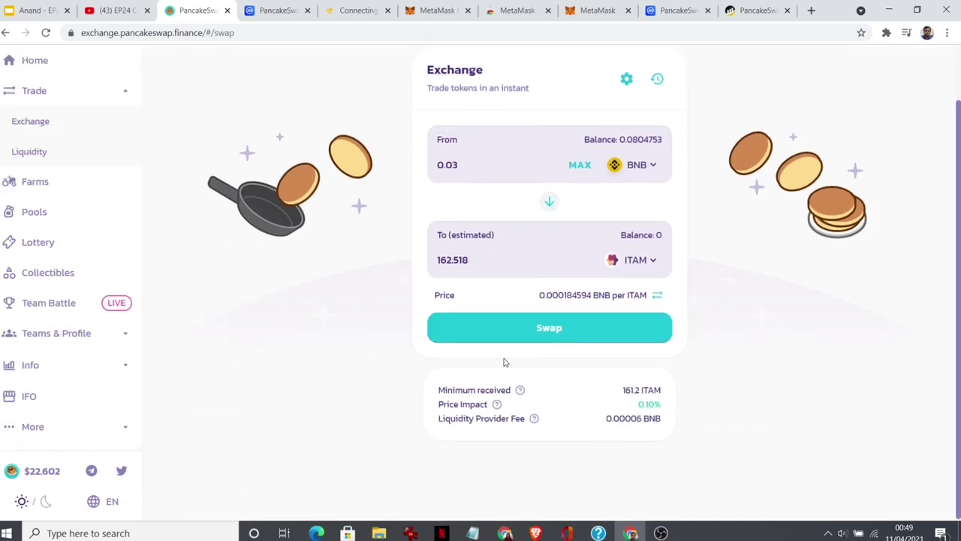
# Confirm the 0.03 BNB to ITAM swap and approve it in MetaMask.
pyautogui.click(534, 336)
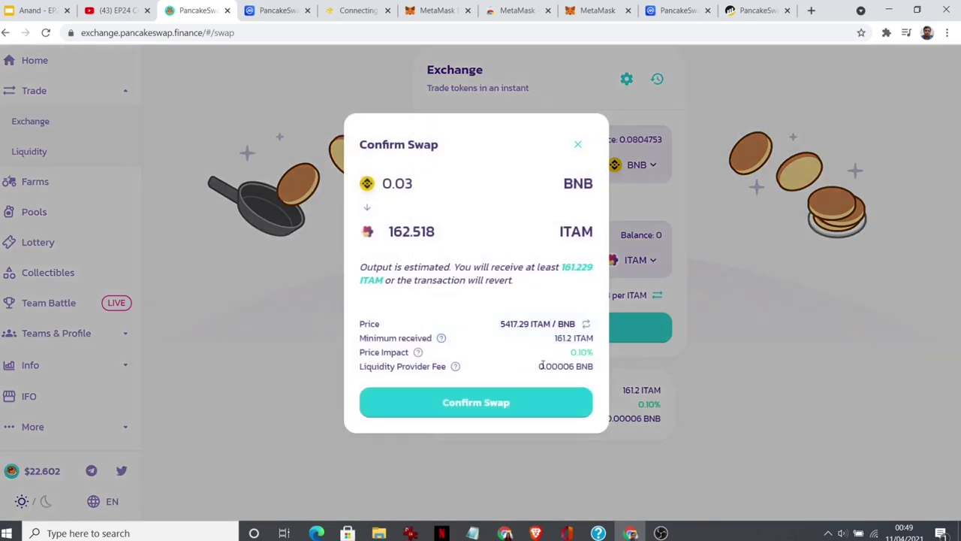
pyautogui.moveTo(541, 365); pyautogui.dragTo(591, 366)
pyautogui.click(580, 369)
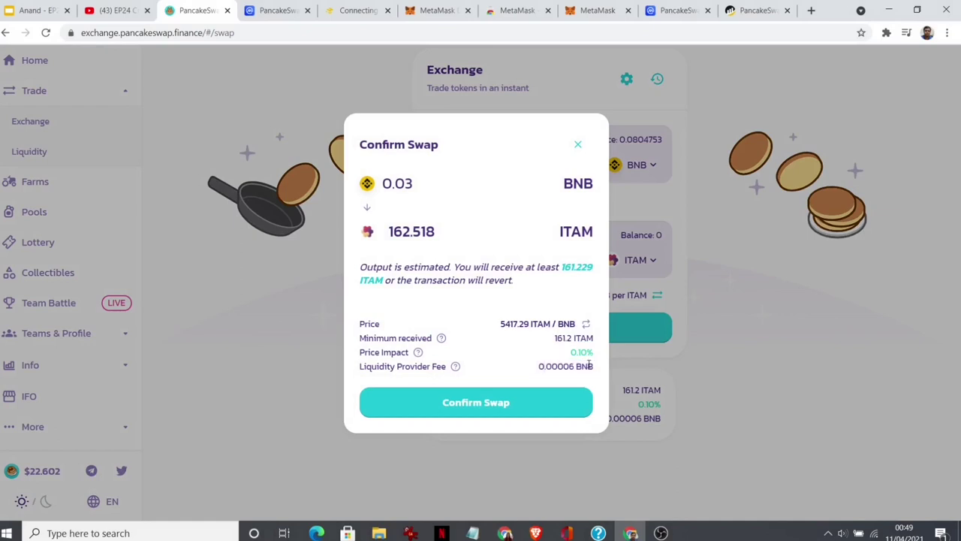
pyautogui.click(526, 405)
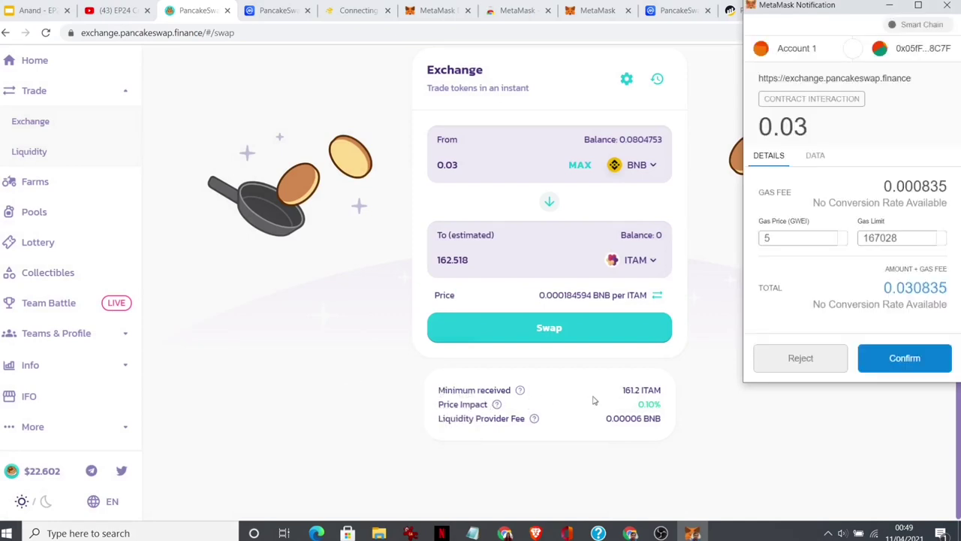
pyautogui.click(894, 359)
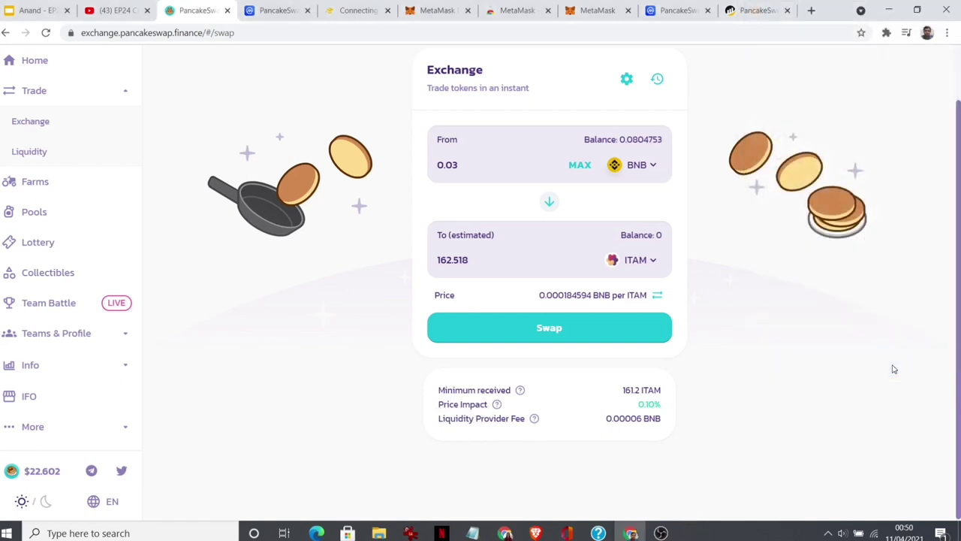
pyautogui.scroll(2, 893, 369)
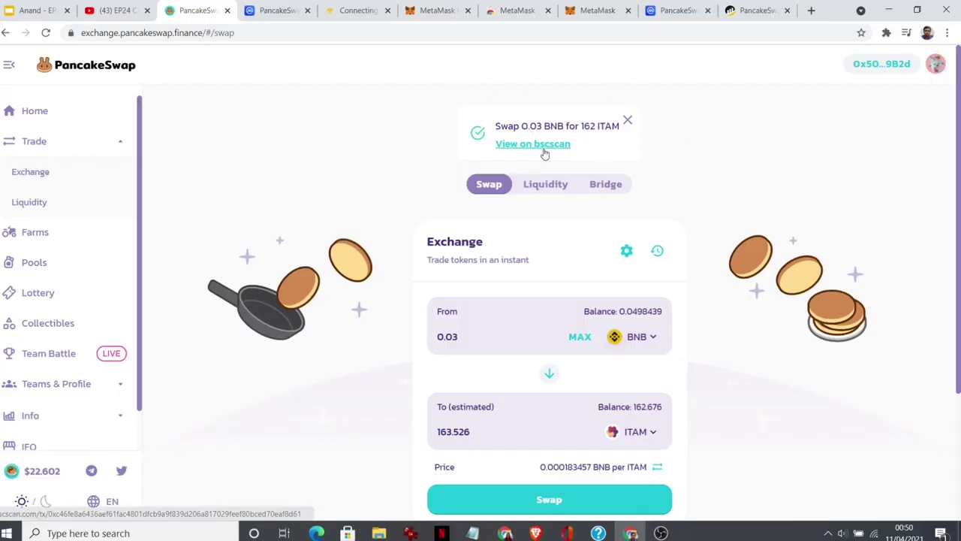
# Start an Add Liquidity pairing BNB with the full 162.676 ITAM balance.
pyautogui.click(546, 196)
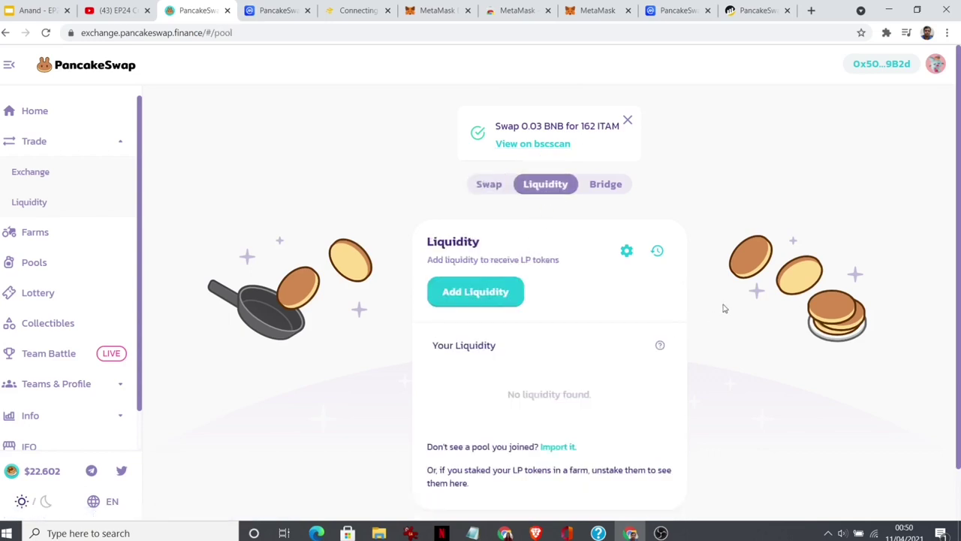
pyautogui.scroll(-2, 723, 307)
pyautogui.scroll(1, 526, 292)
pyautogui.click(476, 290)
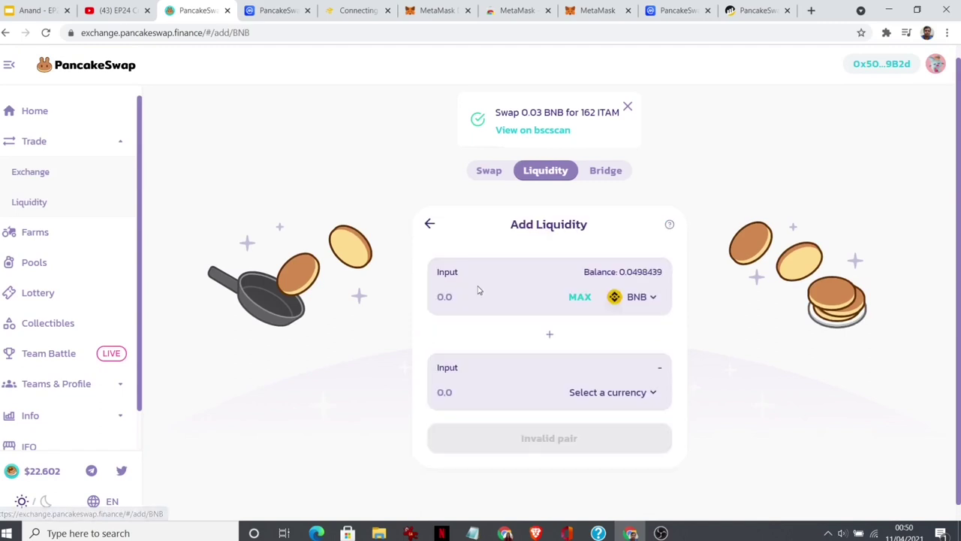
pyautogui.click(650, 398)
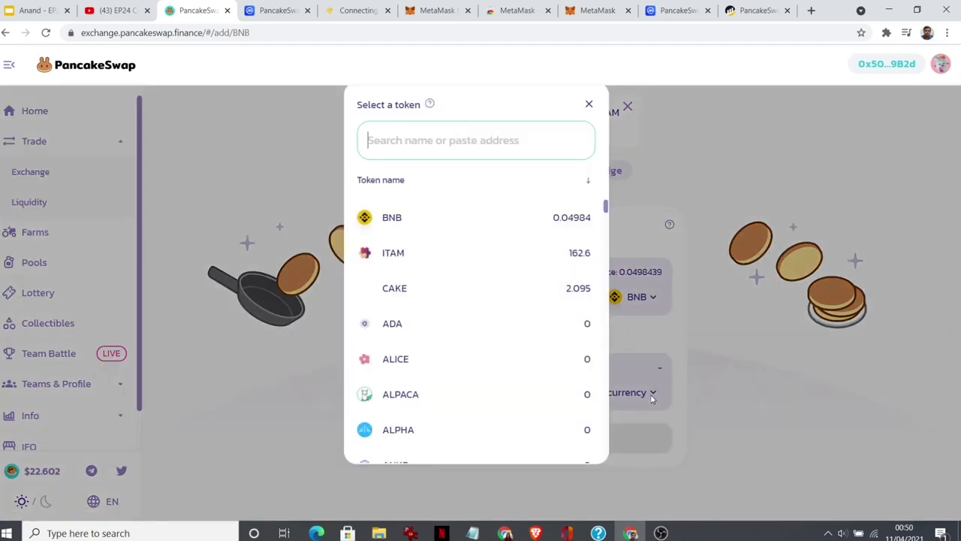
pyautogui.click(397, 259)
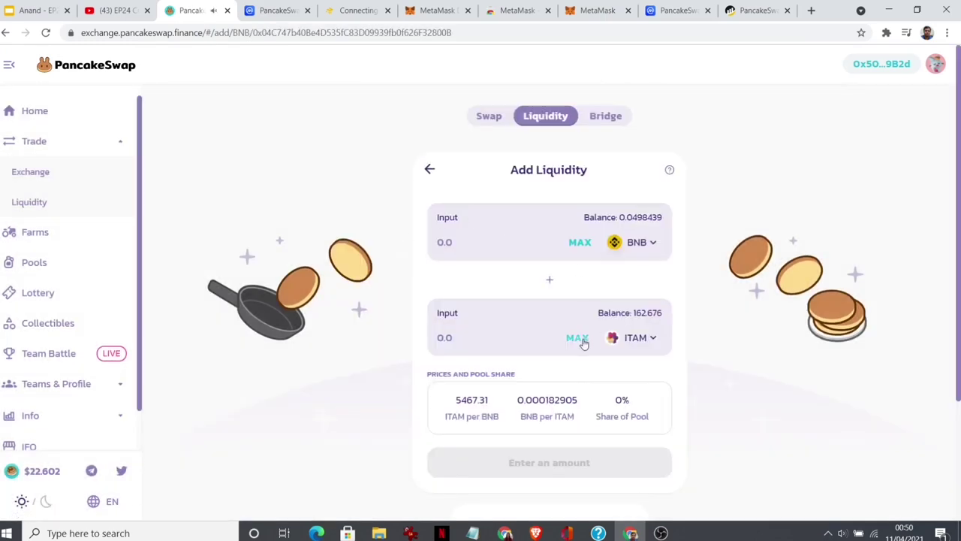
pyautogui.click(578, 338)
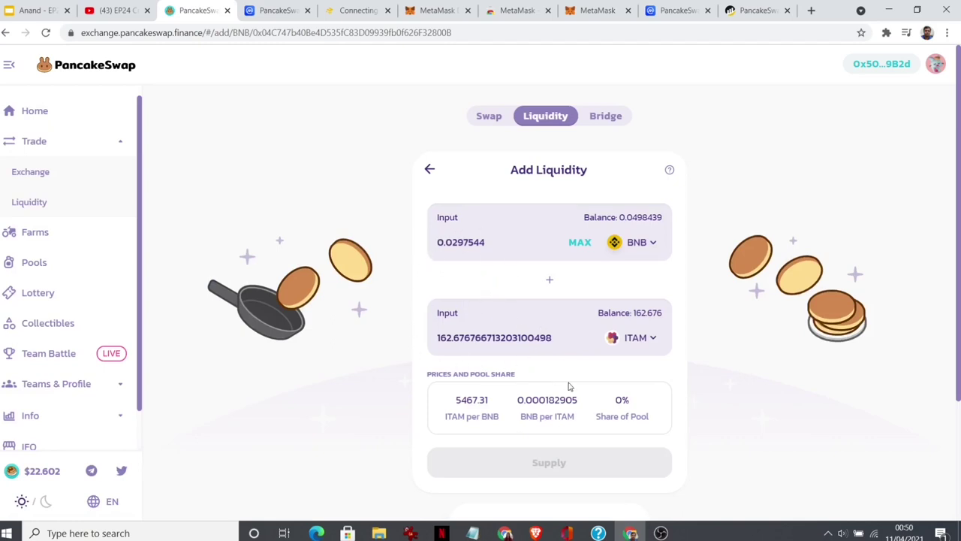
# Approve ITAM spending and confirm the approval in MetaMask.
pyautogui.scroll(-2, 569, 386)
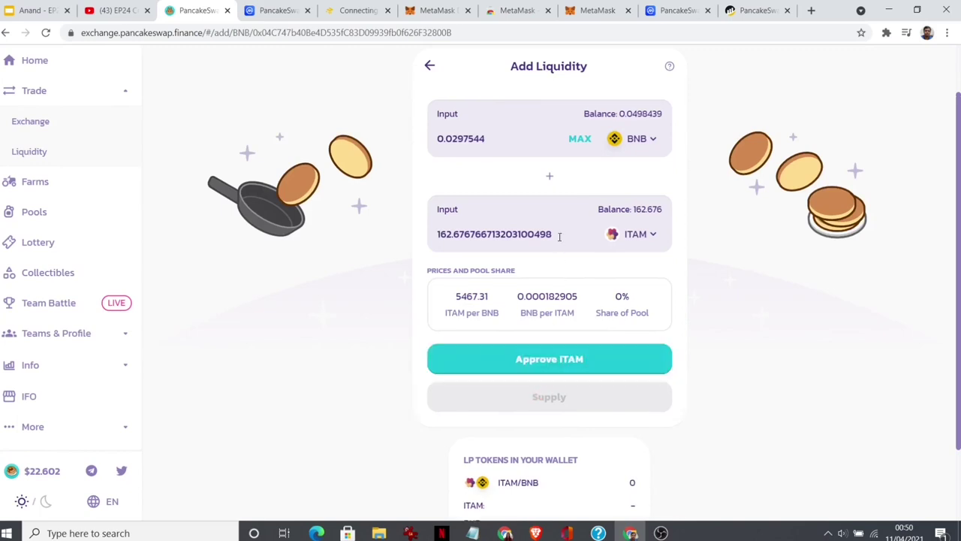
pyautogui.click(566, 359)
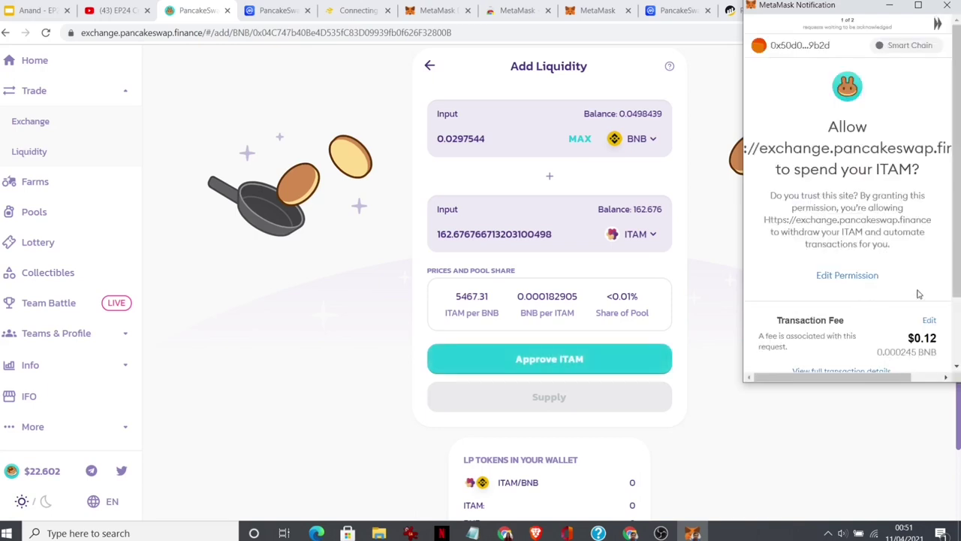
pyautogui.scroll(-2, 879, 301)
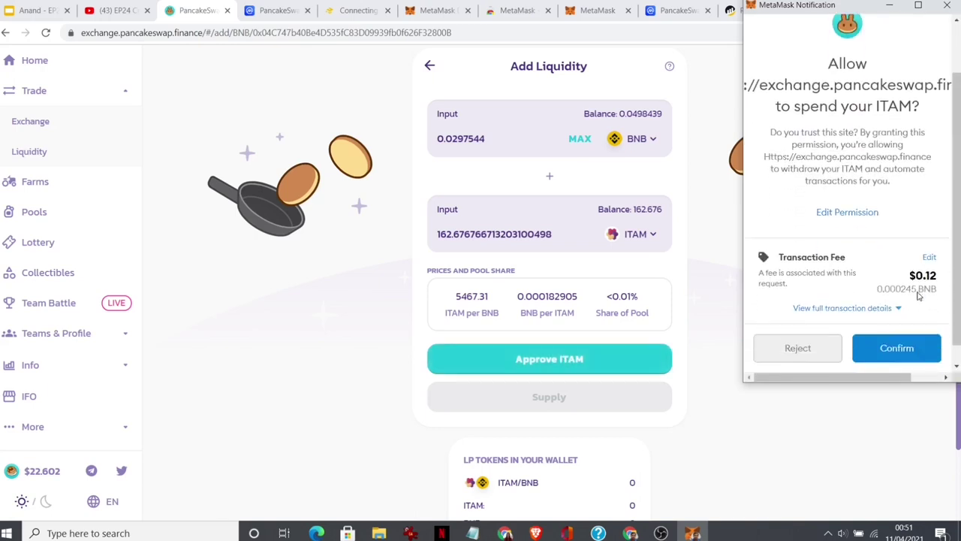
pyautogui.click(924, 348)
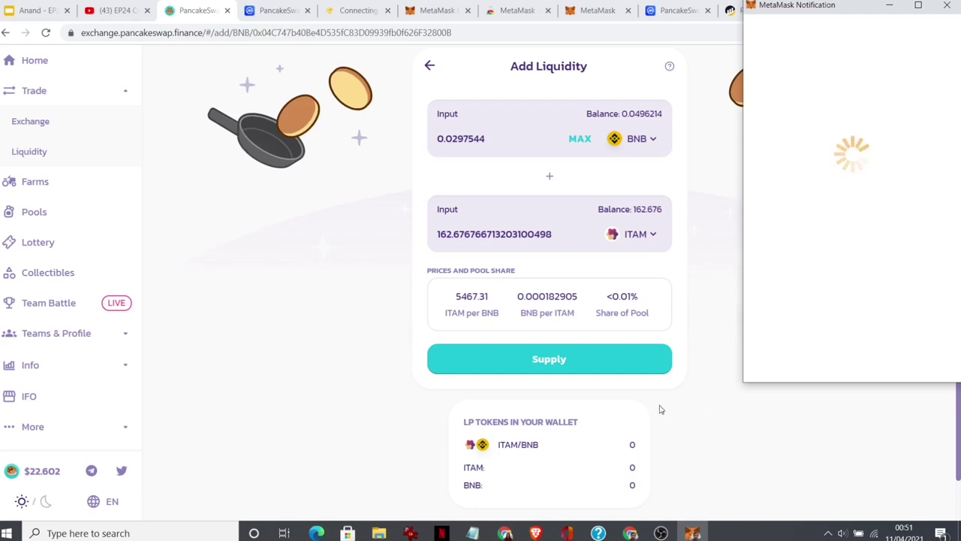
# Supply 0.0297705 BNB and 162.676 ITAM, confirming the transaction in MetaMask.
pyautogui.click(563, 368)
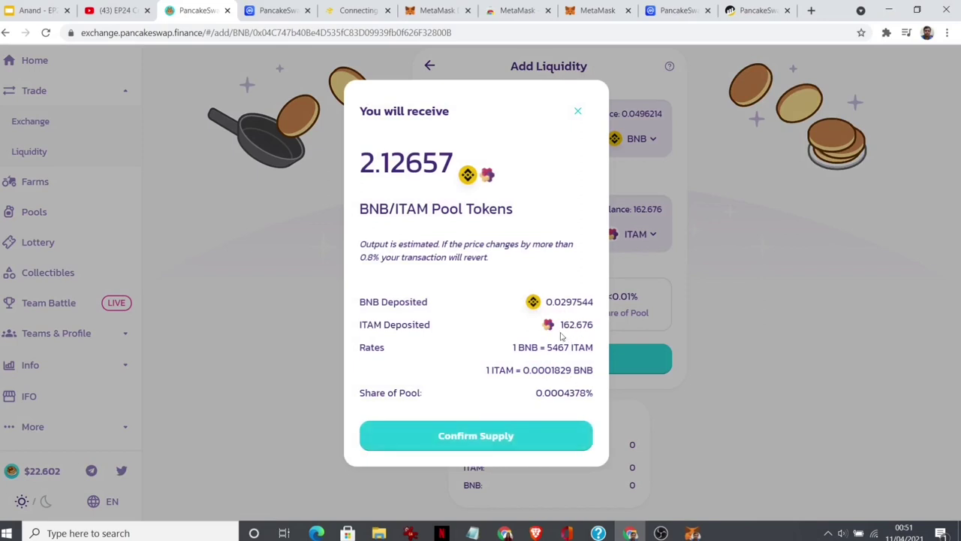
pyautogui.click(529, 443)
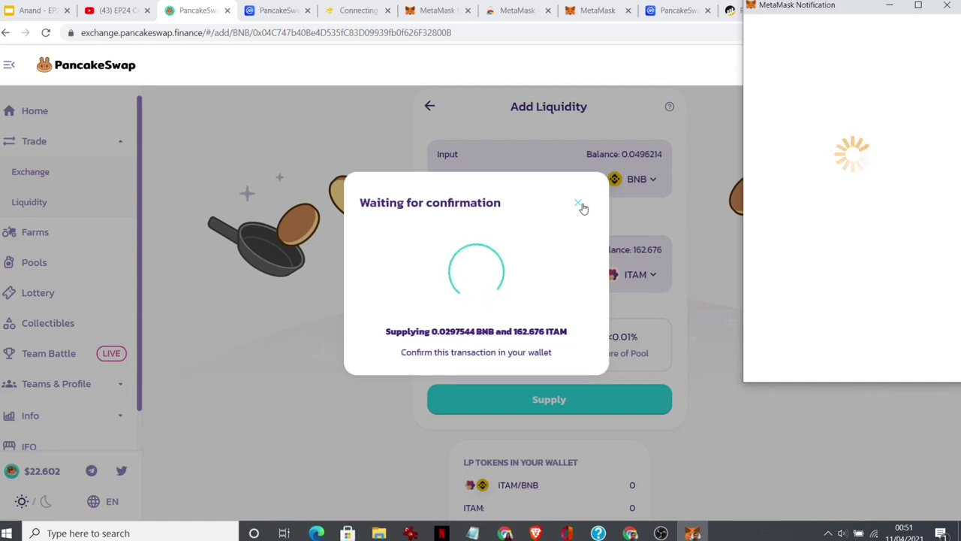
pyautogui.click(692, 533)
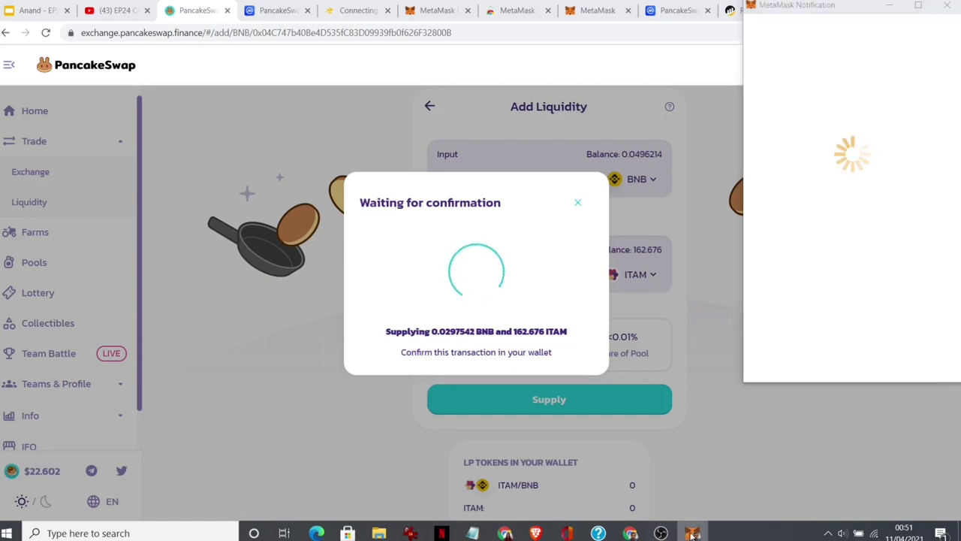
pyautogui.click(692, 533)
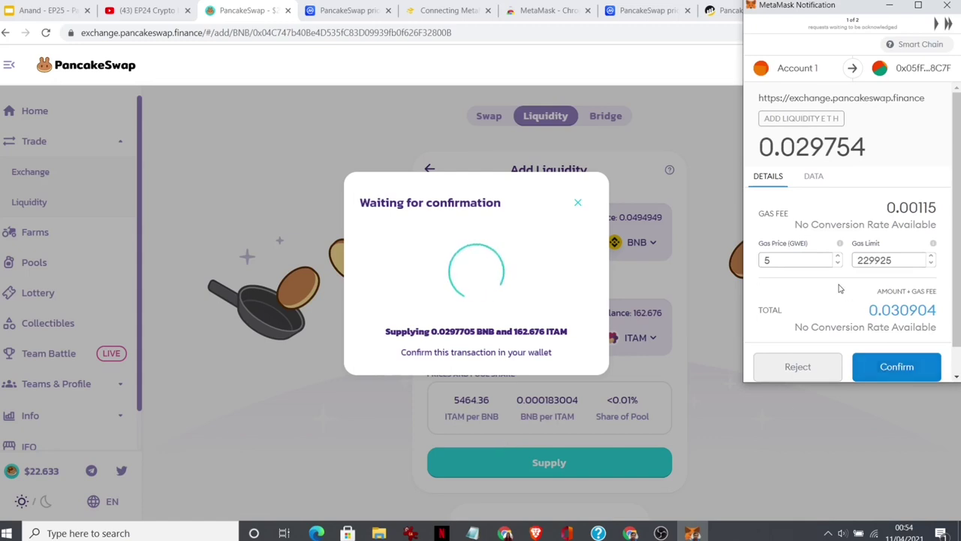
pyautogui.scroll(-1, 840, 288)
pyautogui.scroll(-1, 840, 288)
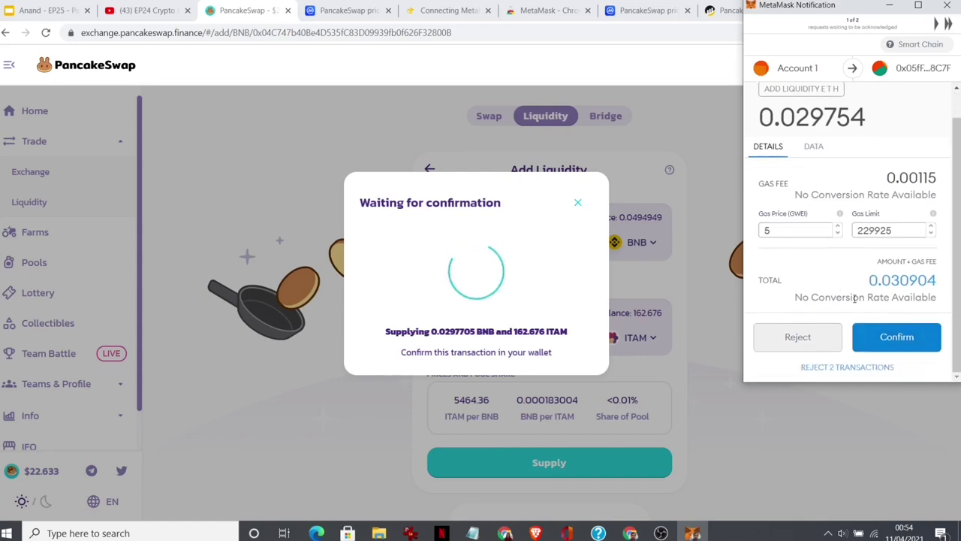
pyautogui.click(896, 338)
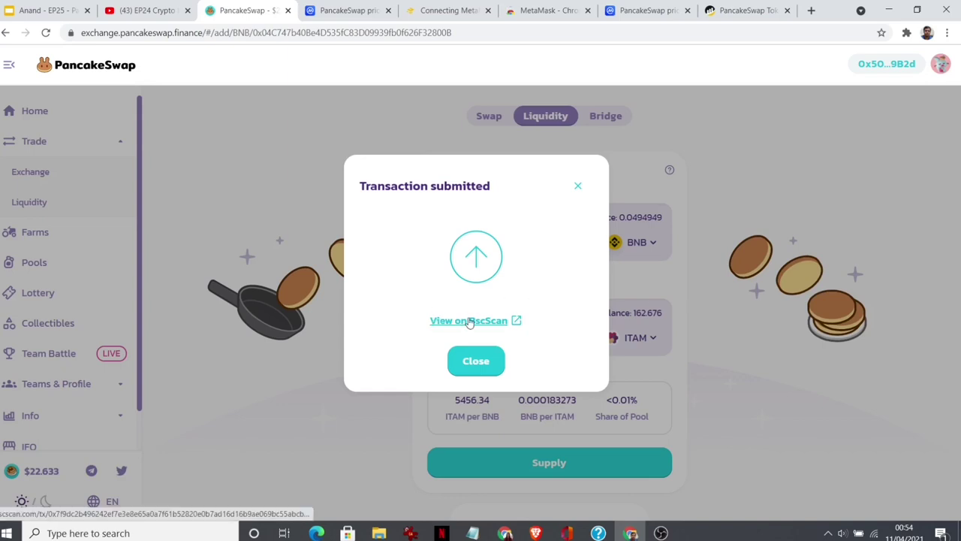
# Open the transaction on BscScan and review the 2.124 ITAM/BNB pool tokens held.
pyautogui.click(446, 321)
pyautogui.scroll(-2, 419, 353)
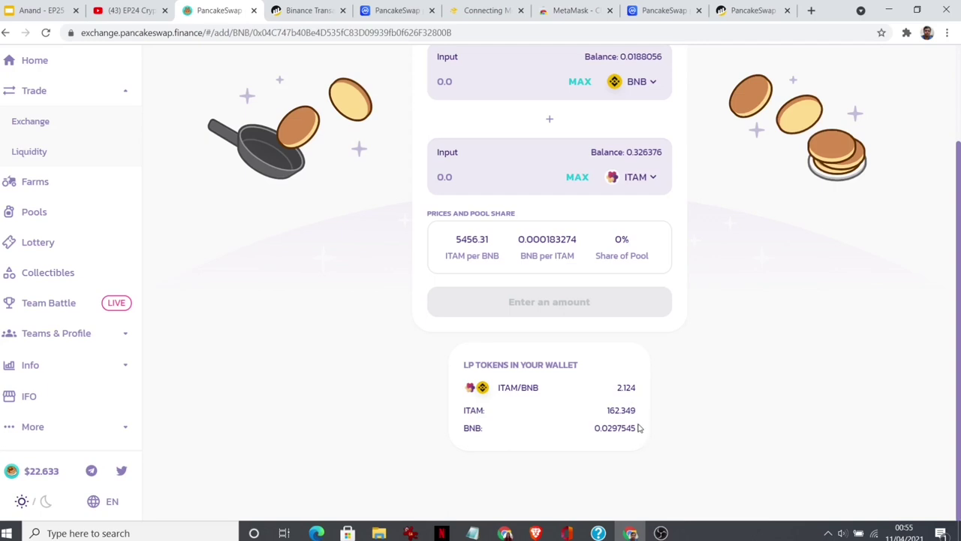
pyautogui.scroll(2, 227, 278)
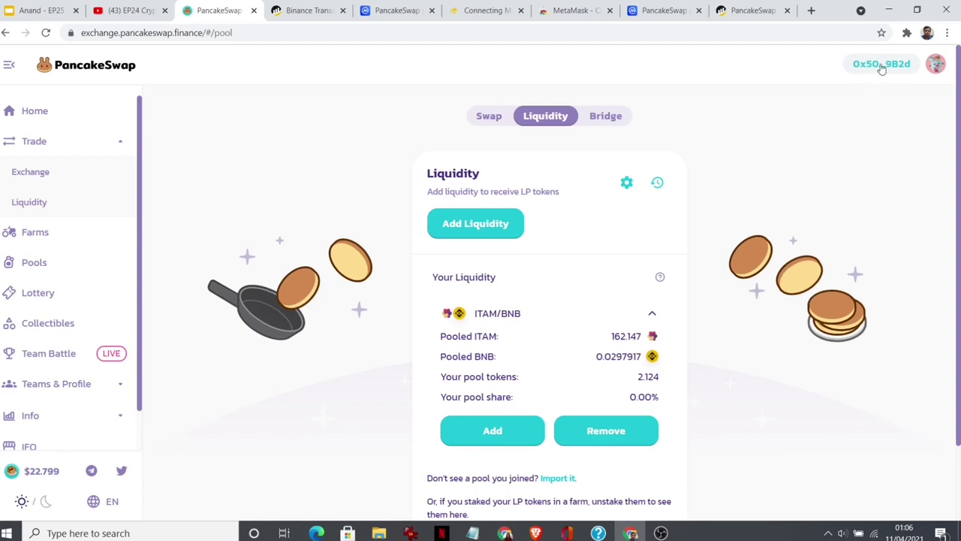
# Check the 2.124 Cake-LP balance in MetaMask's expanded view, then return to PancakeSwap.
pyautogui.click(906, 34)
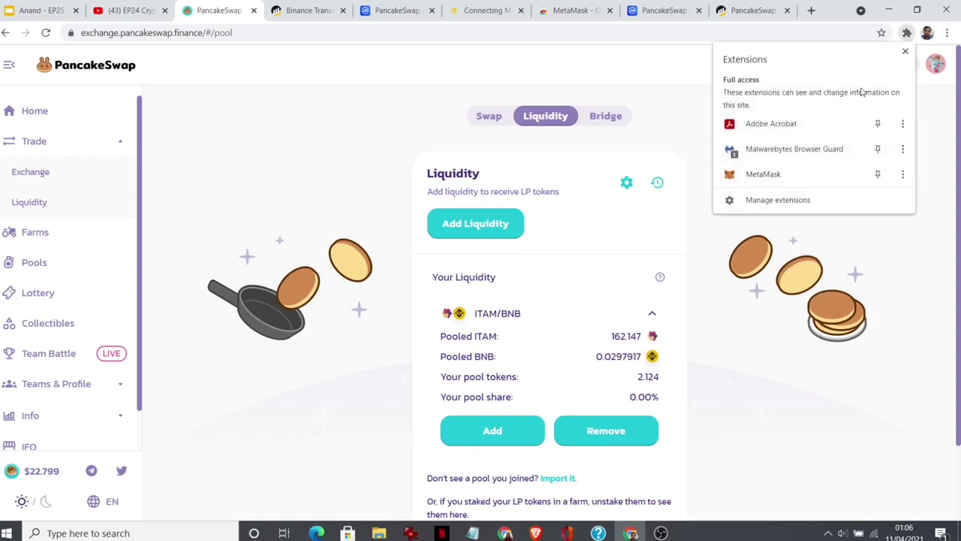
pyautogui.click(764, 175)
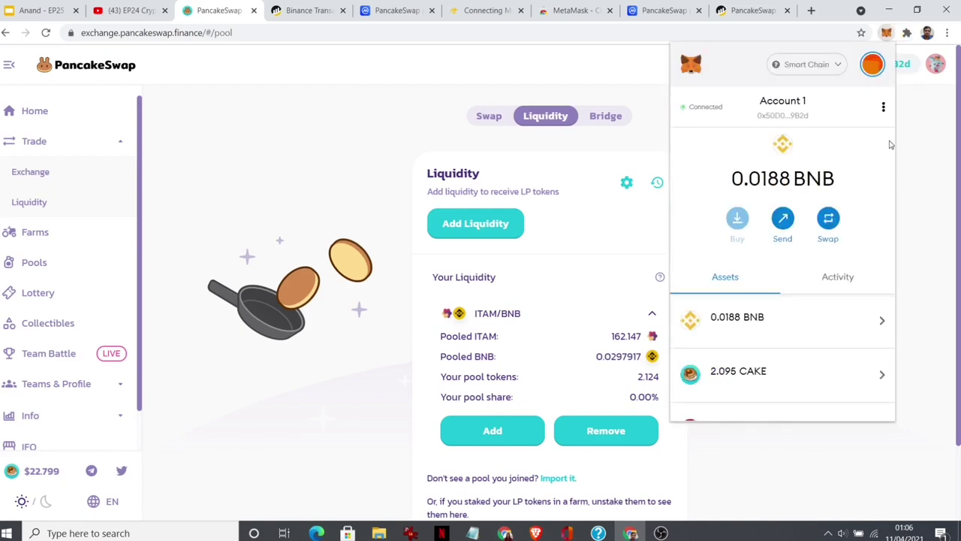
pyautogui.click(884, 109)
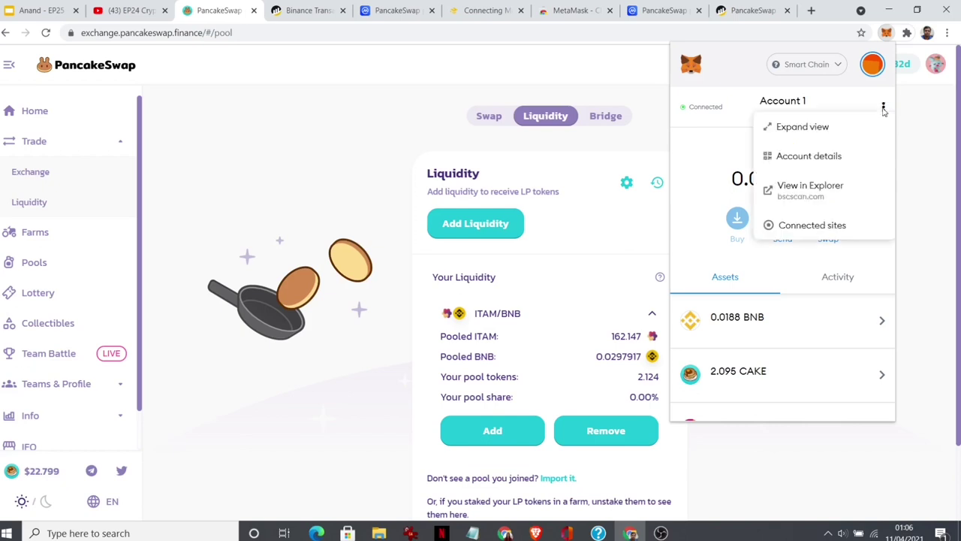
pyautogui.click(823, 129)
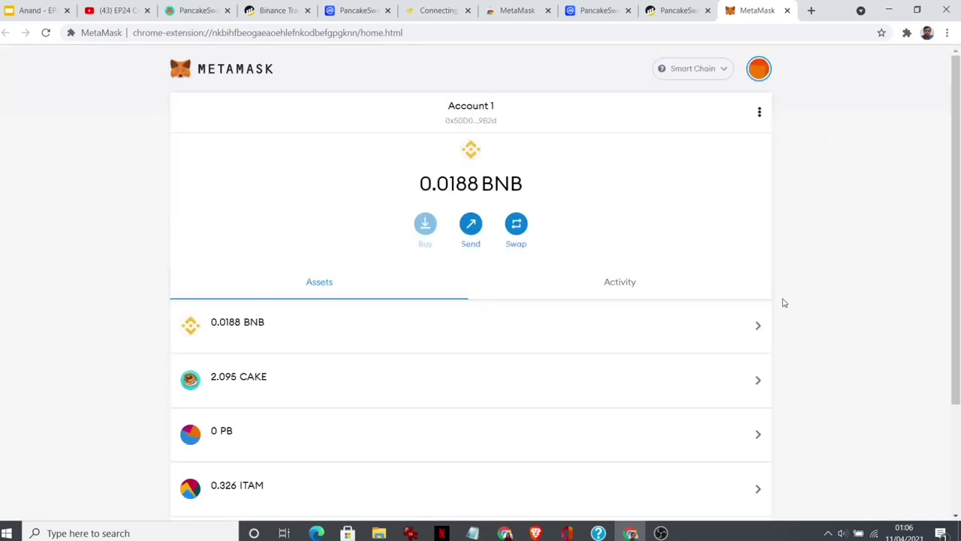
pyautogui.scroll(-3, 783, 302)
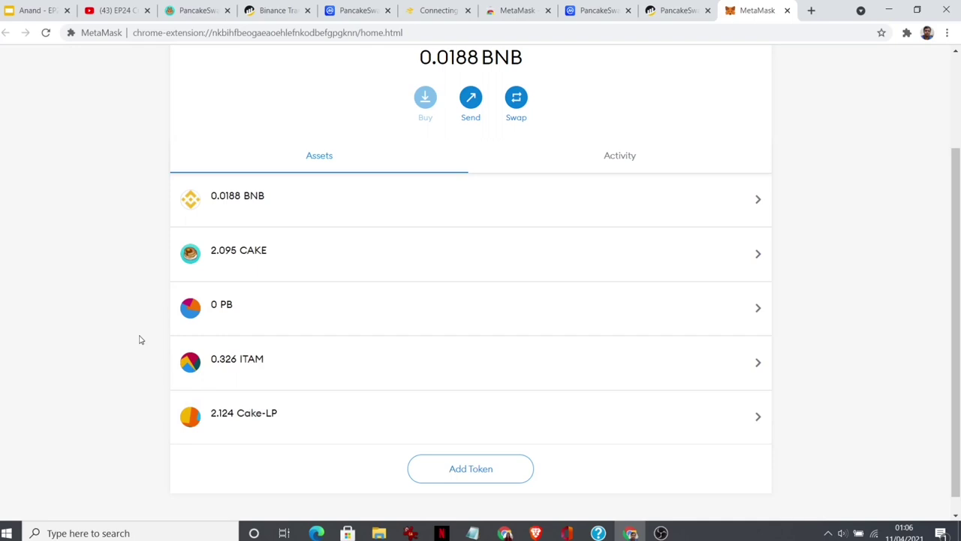
pyautogui.scroll(3, 139, 339)
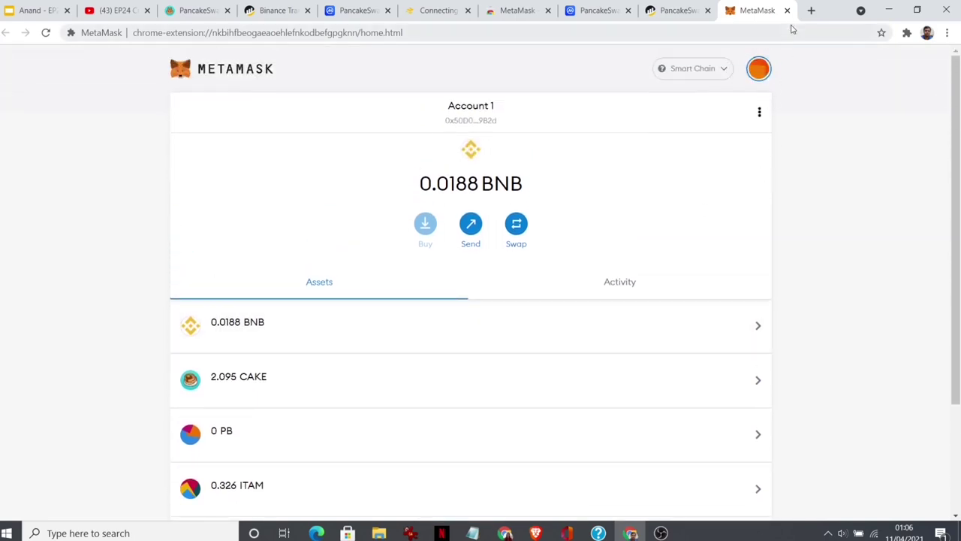
pyautogui.scroll(-3, 838, 274)
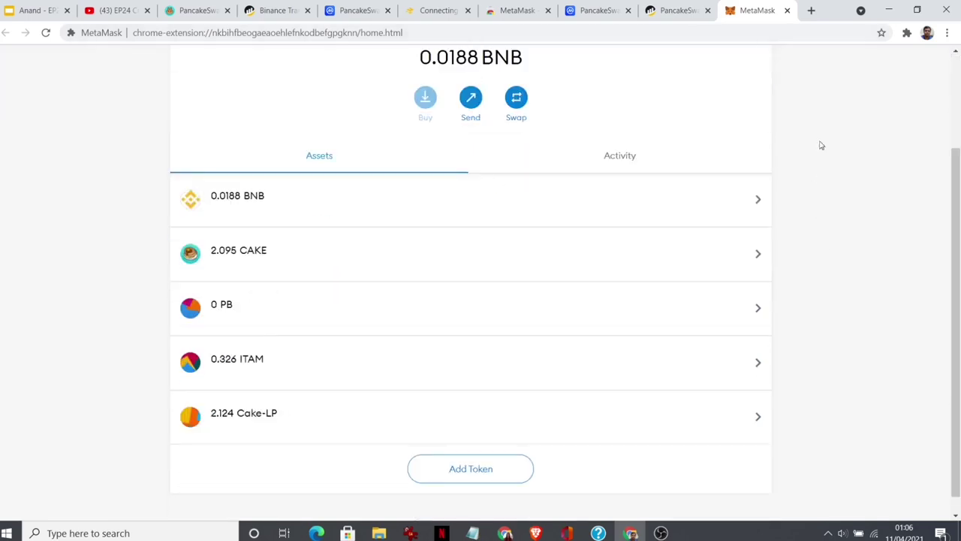
pyautogui.click(205, 20)
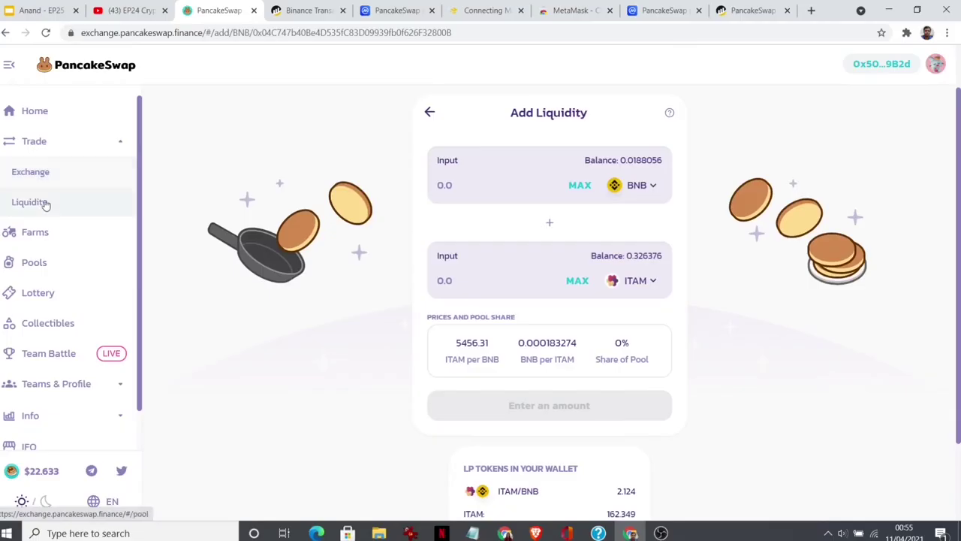
# Enable the ITAM-BNB farm on the Farms page, approving Cake-LP spending in MetaMask.
pyautogui.click(45, 241)
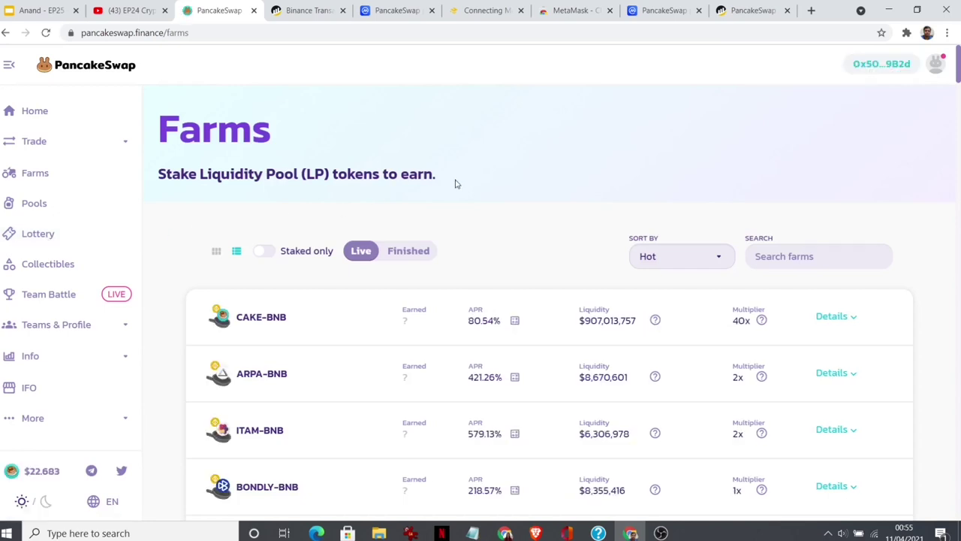
pyautogui.click(853, 434)
pyautogui.scroll(-2, 853, 433)
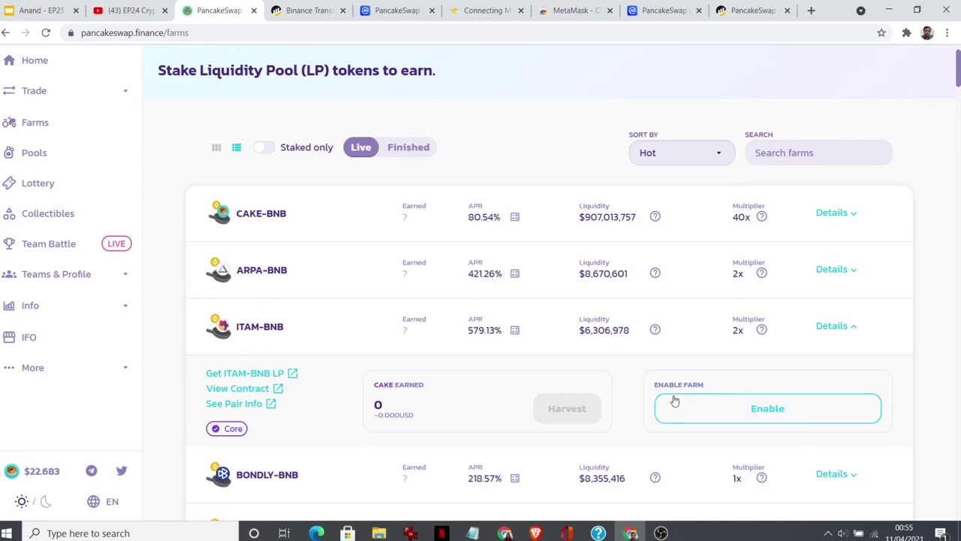
pyautogui.click(783, 413)
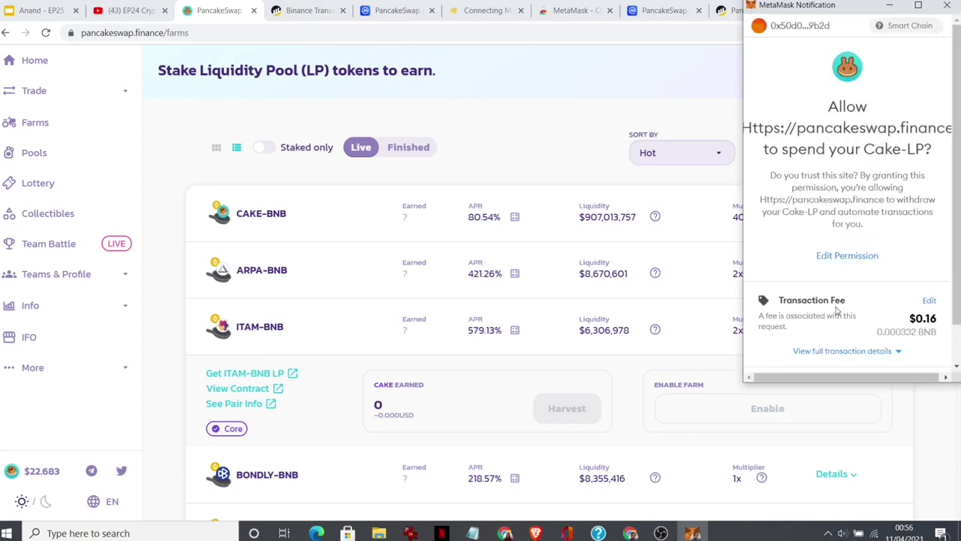
pyautogui.scroll(-1, 856, 285)
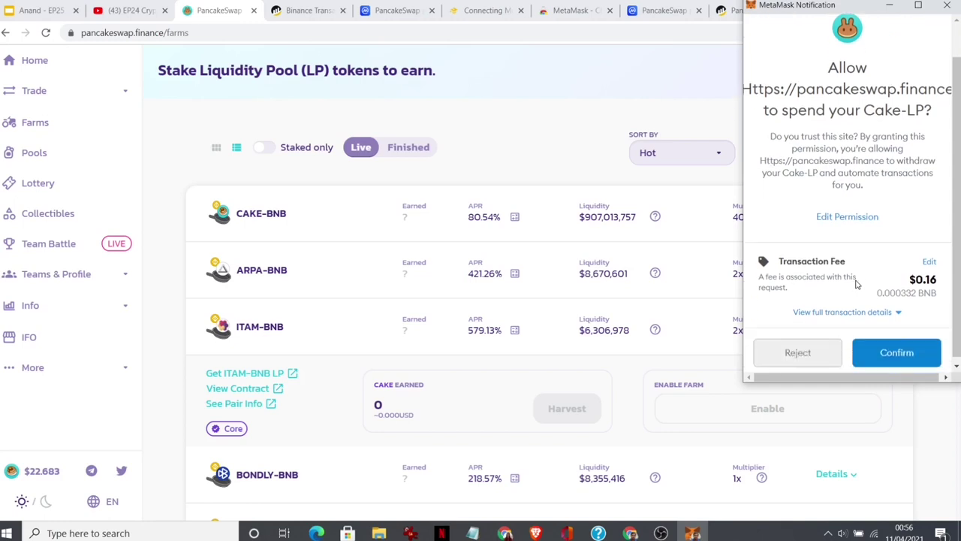
pyautogui.click(900, 358)
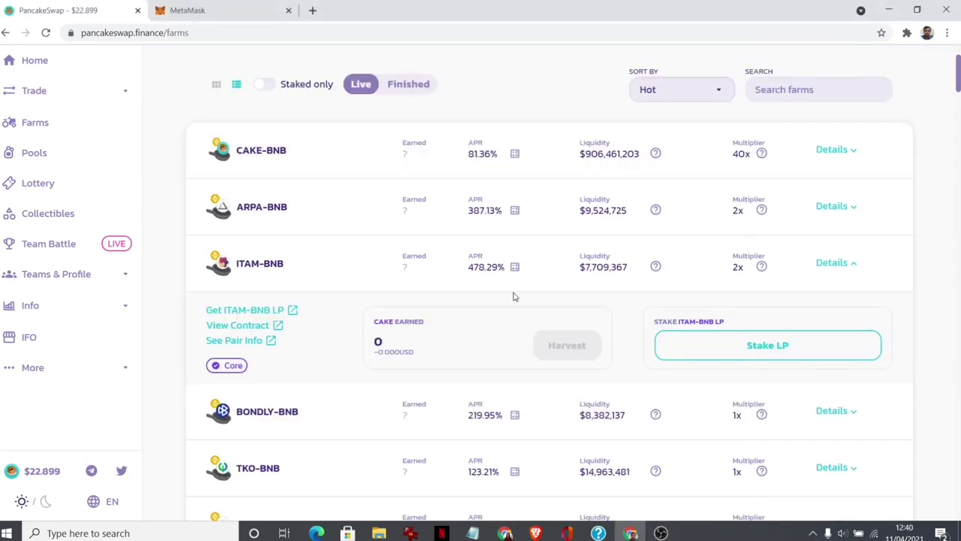
# Stake the full 2.1244 ITAM-BNB LP balance in the ITAM-BNB farm, approving it in MetaMask.
pyautogui.click(707, 343)
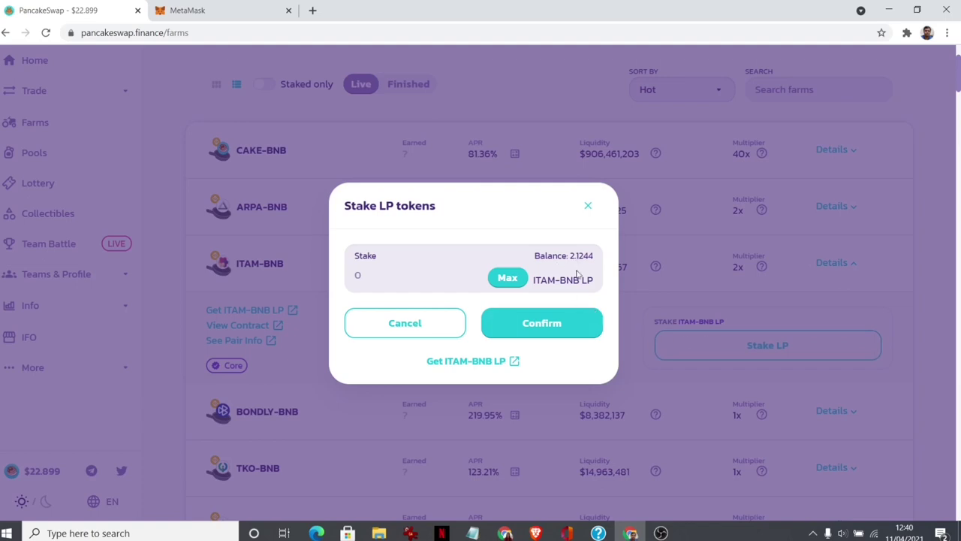
pyautogui.click(515, 286)
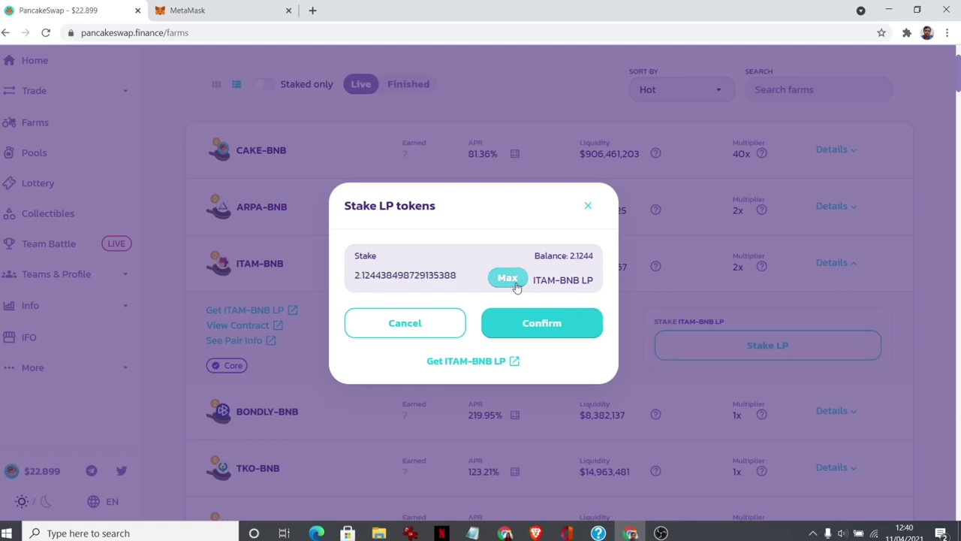
pyautogui.click(526, 327)
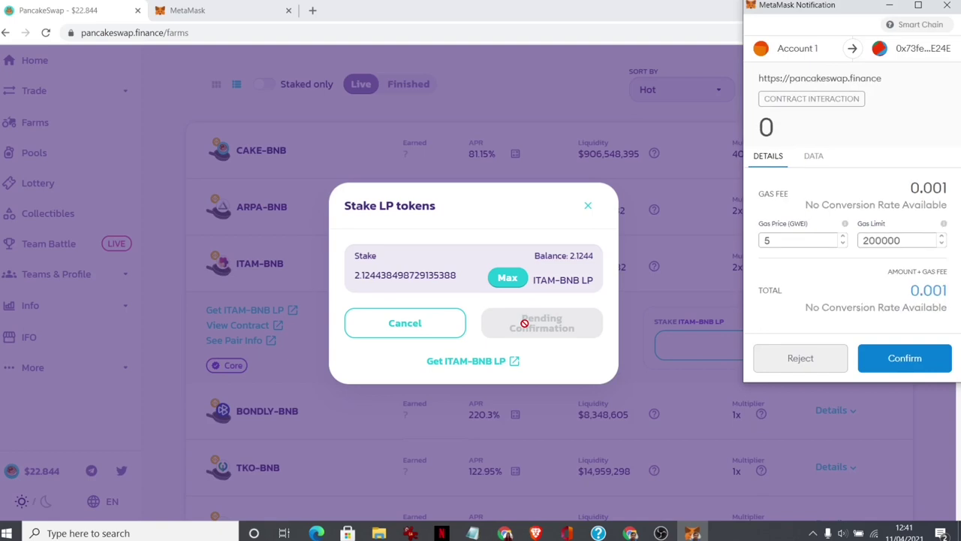
pyautogui.click(899, 360)
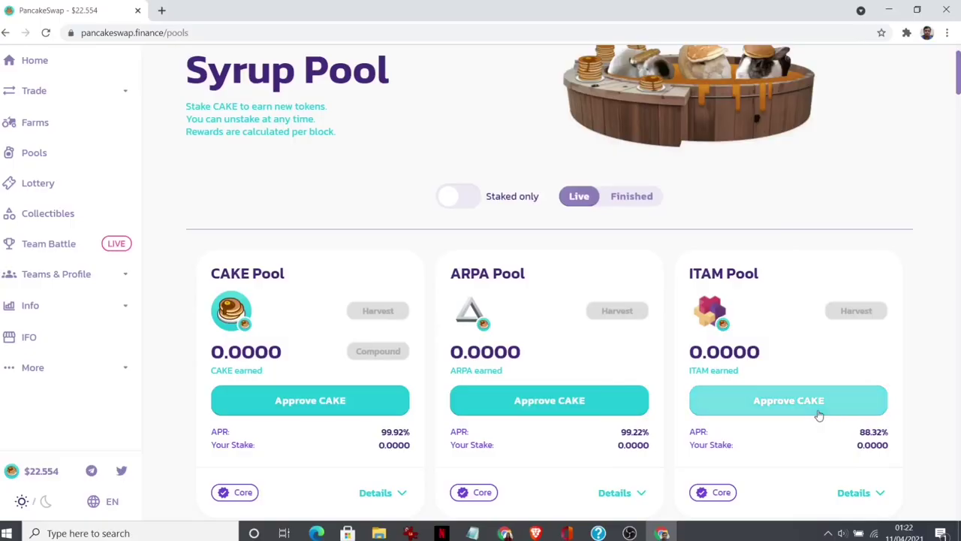
# Approve the ITAM Pool to spend CAKE and confirm the permission in MetaMask.
pyautogui.scroll(2, 818, 415)
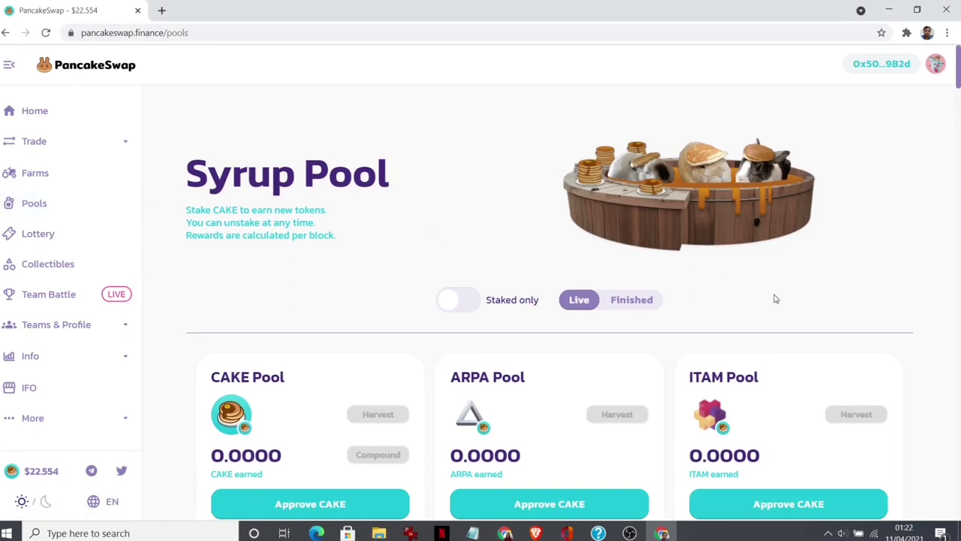
pyautogui.scroll(-1, 775, 299)
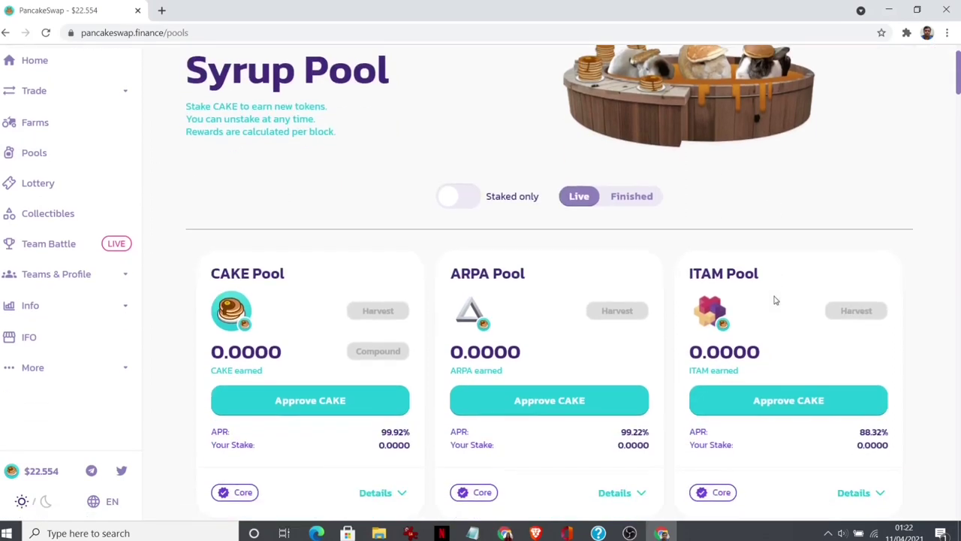
pyautogui.click(774, 404)
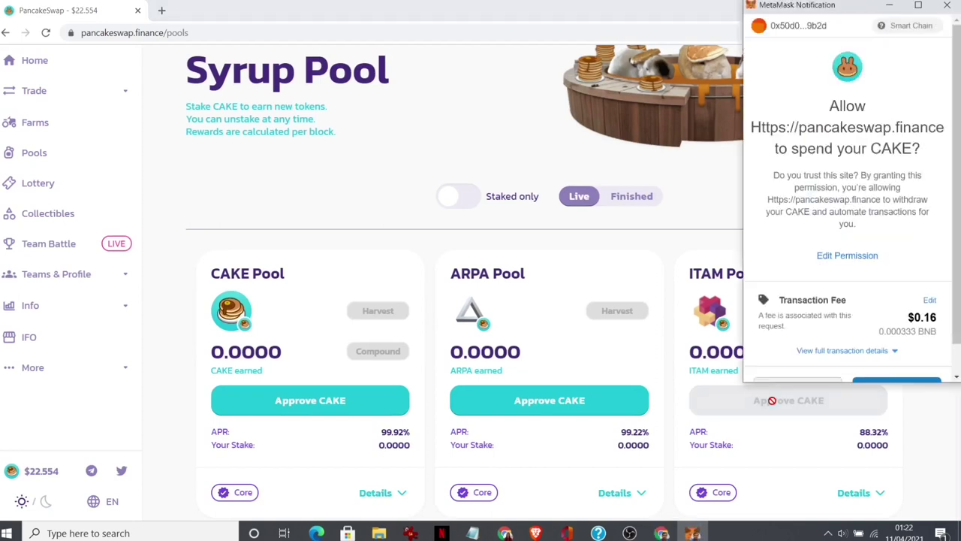
pyautogui.scroll(-1, 864, 357)
pyautogui.click(894, 349)
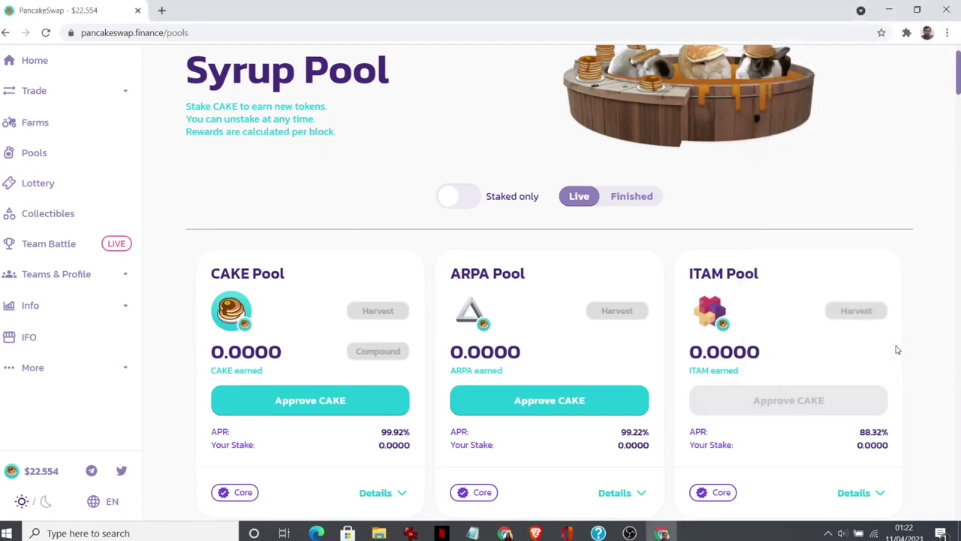
pyautogui.scroll(-1, 895, 349)
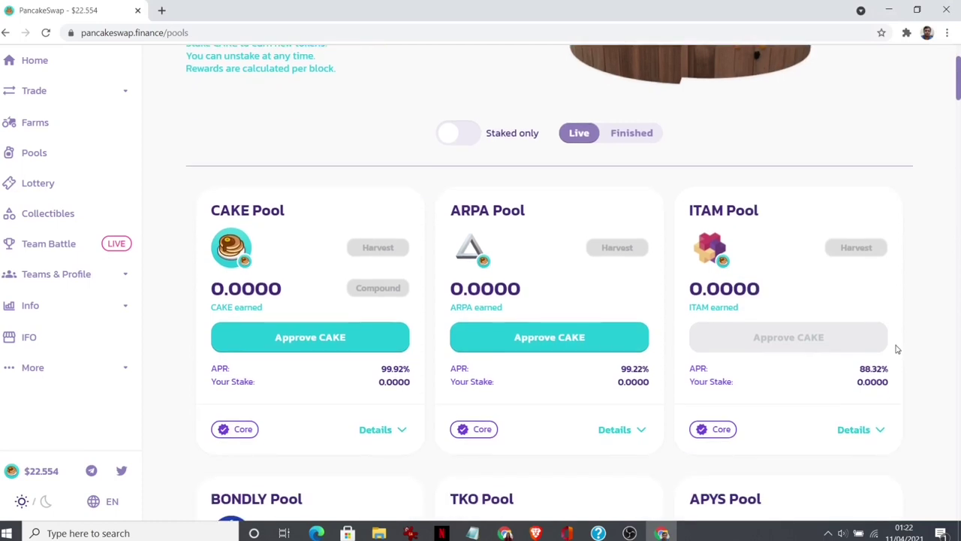
pyautogui.scroll(2, 895, 349)
pyautogui.scroll(-2, 895, 349)
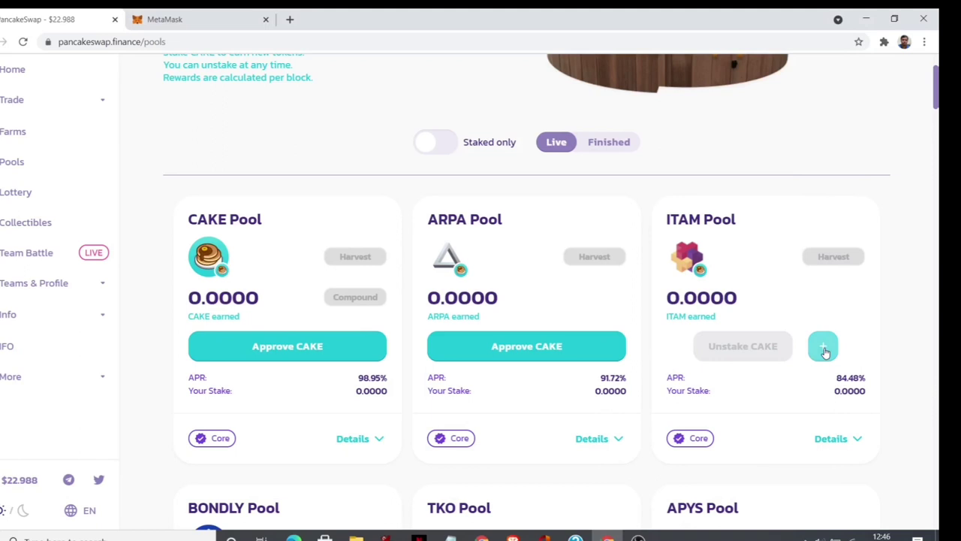
# Deposit the maximum 2.096 CAKE into the ITAM Pool and confirm it in MetaMask.
pyautogui.click(823, 348)
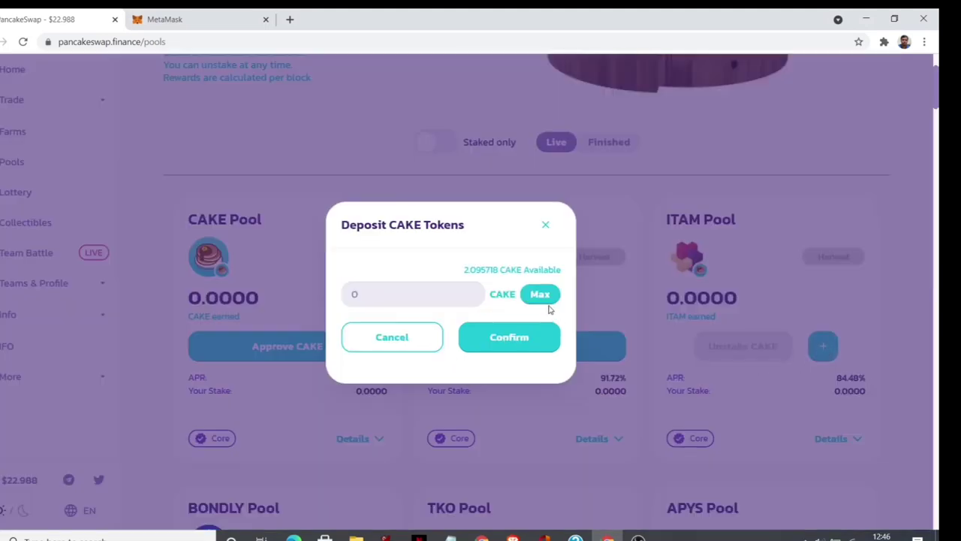
pyautogui.click(542, 299)
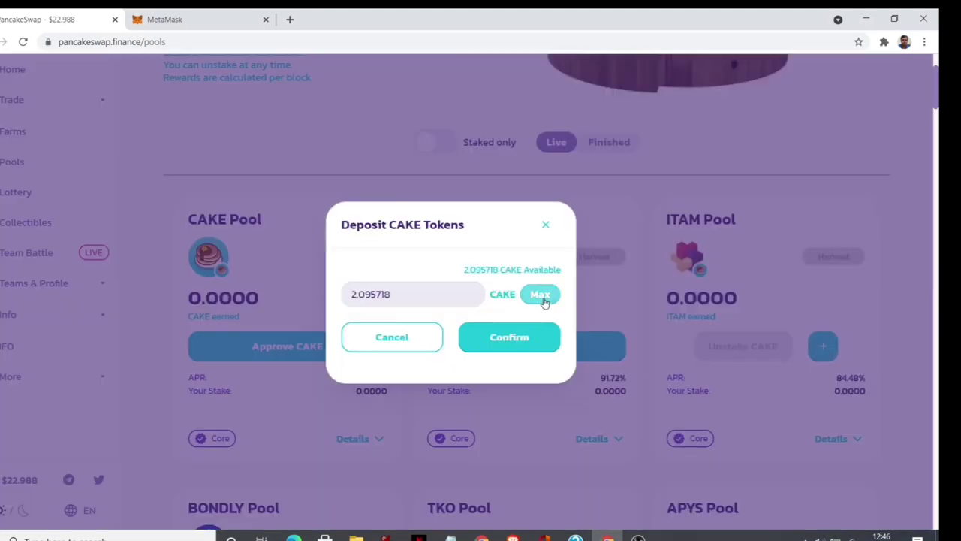
pyautogui.click(525, 341)
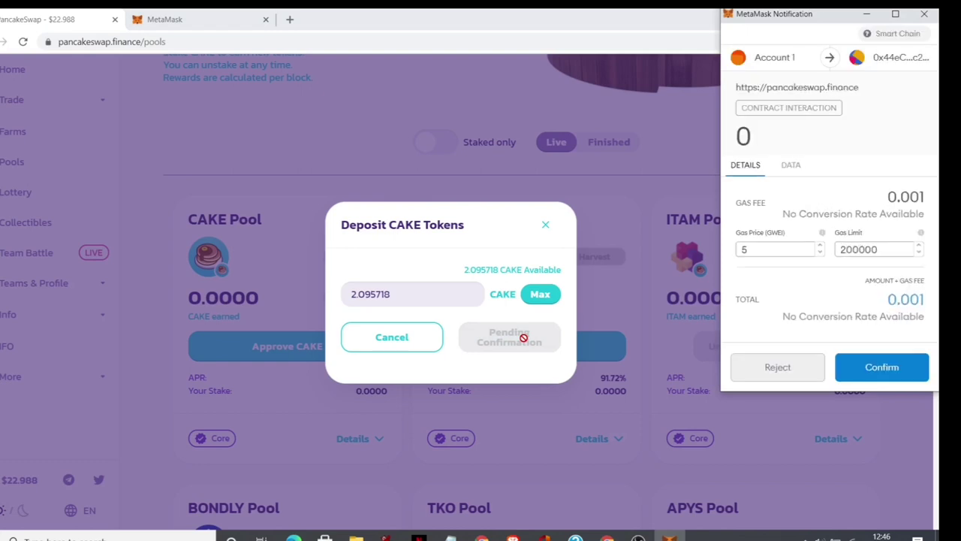
pyautogui.click(901, 374)
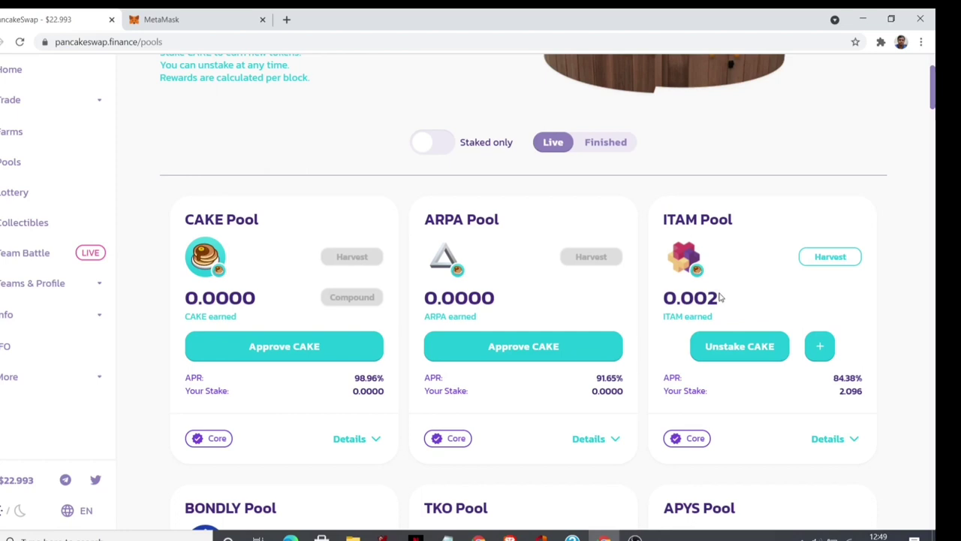
# Return to Farms and expand the ITAM-BNB farm to check its 2.124 staked LP and earnings.
pyautogui.click(39, 142)
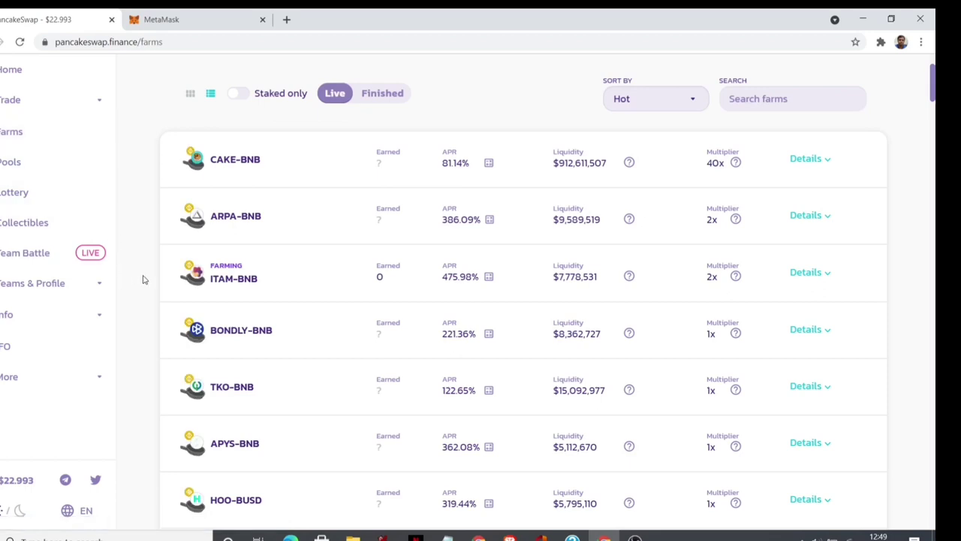
pyautogui.click(328, 280)
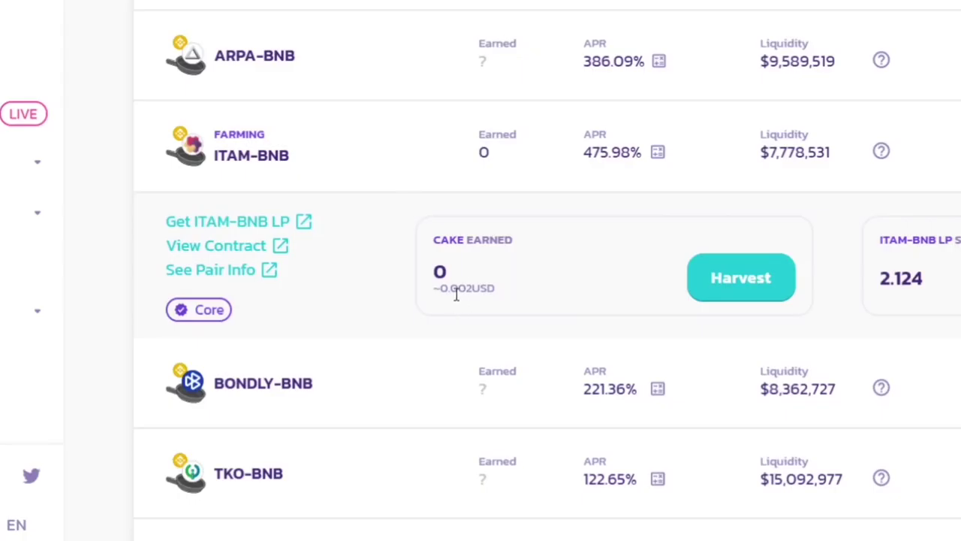
pyautogui.moveTo(506, 293); pyautogui.dragTo(440, 289)
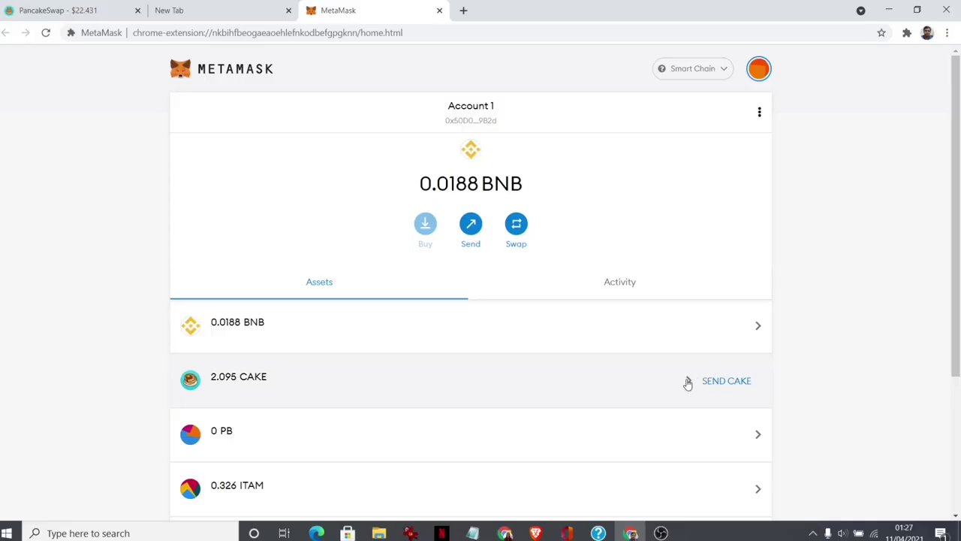
# Send the whole 2.095718 CAKE balance to the exchange's BEP20 deposit address and confirm.
pyautogui.click(734, 384)
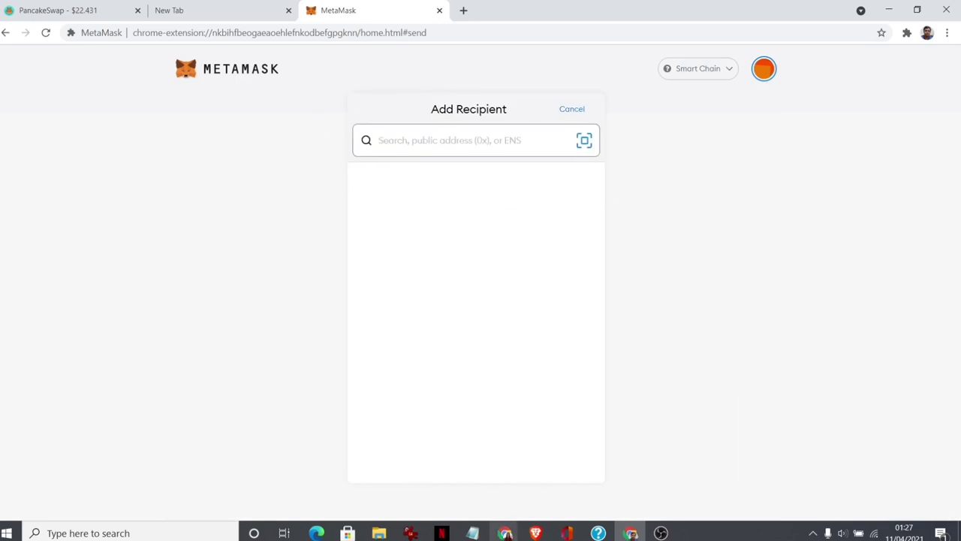
pyautogui.moveTo(505, 532)
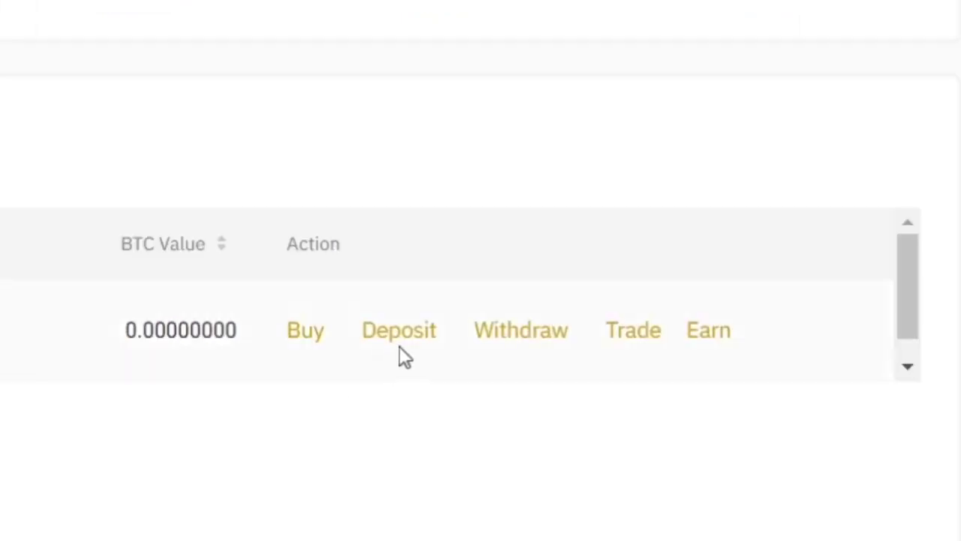
pyautogui.click(398, 334)
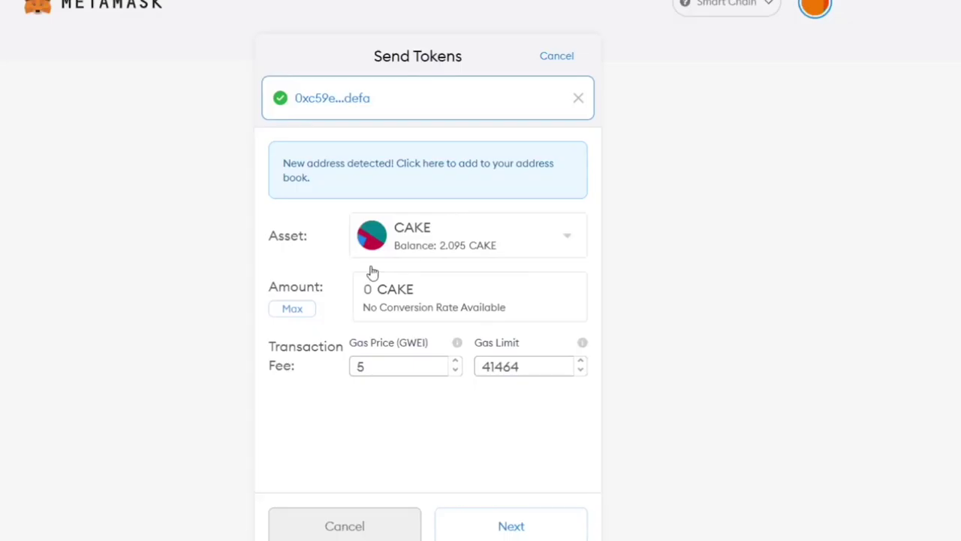
pyautogui.click(292, 311)
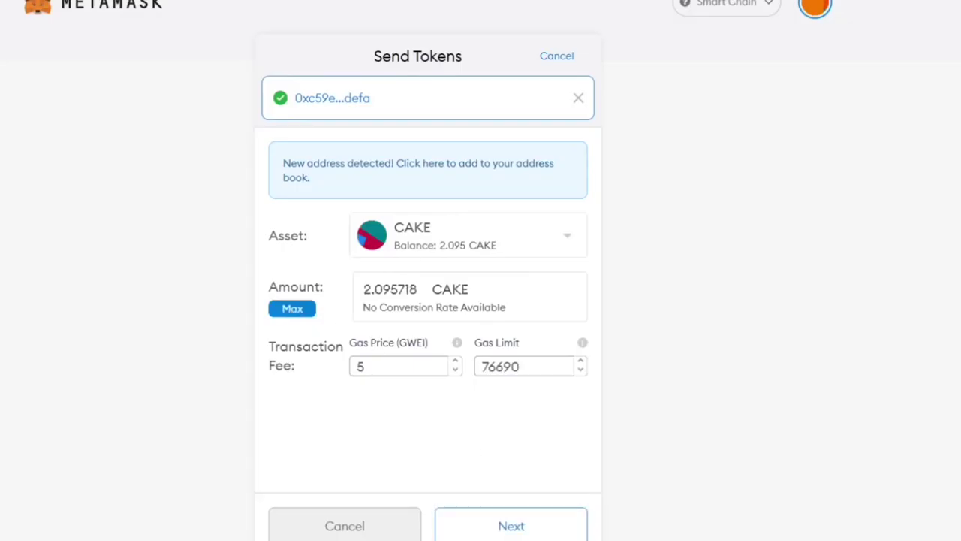
pyautogui.click(520, 531)
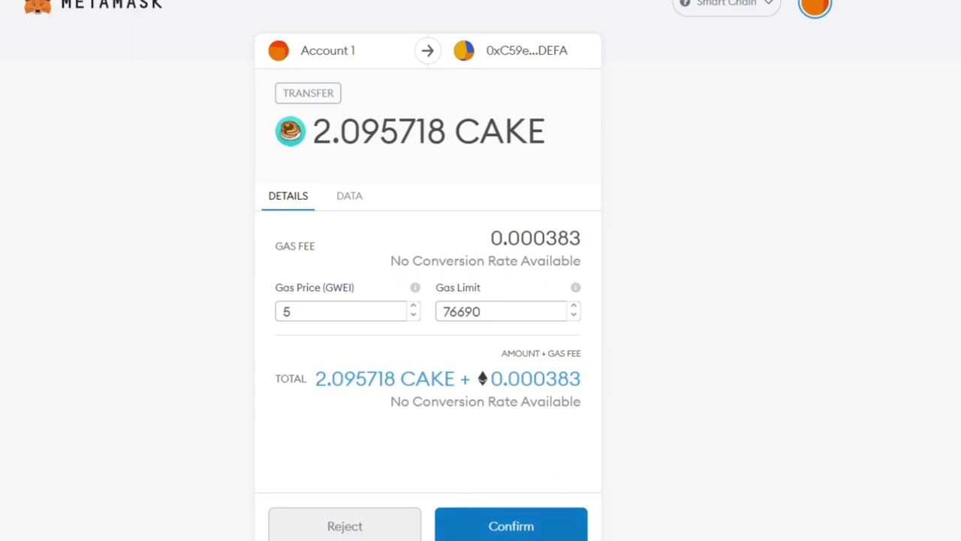
pyautogui.click(511, 526)
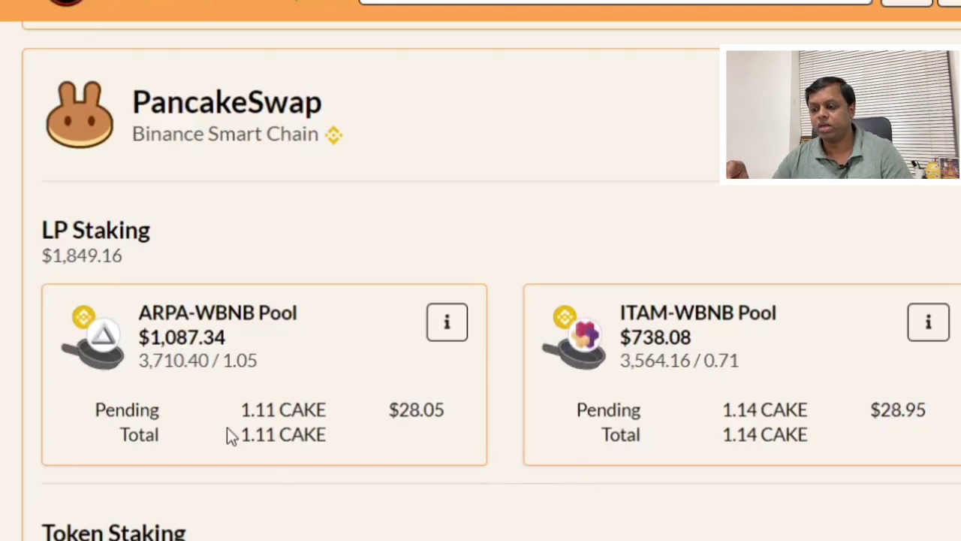
pyautogui.doubleClick(450, 325)
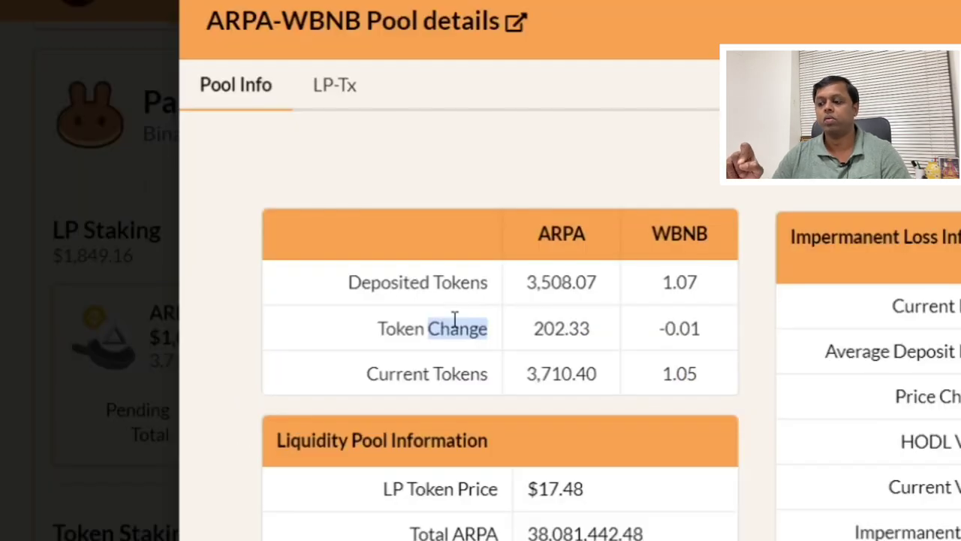
pyautogui.click(346, 103)
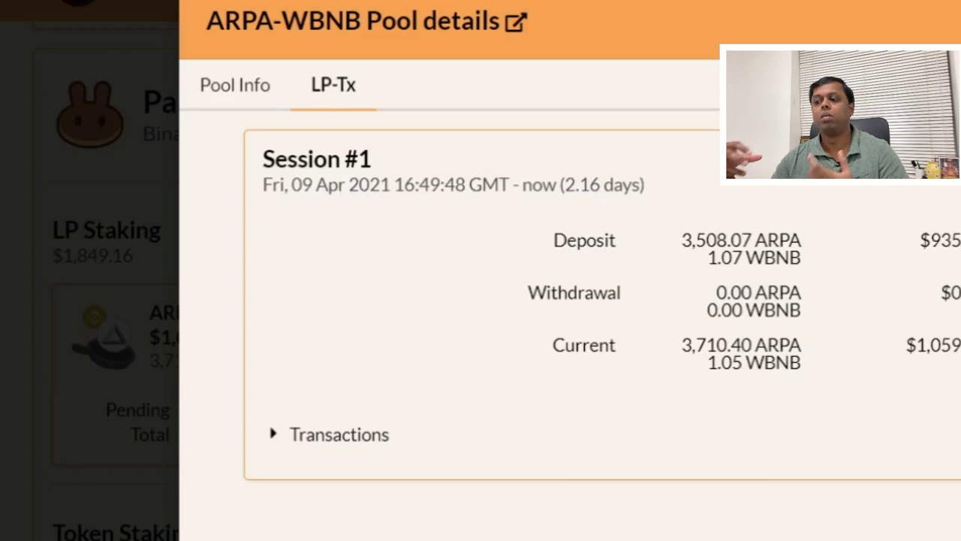
pyautogui.press('Escape')
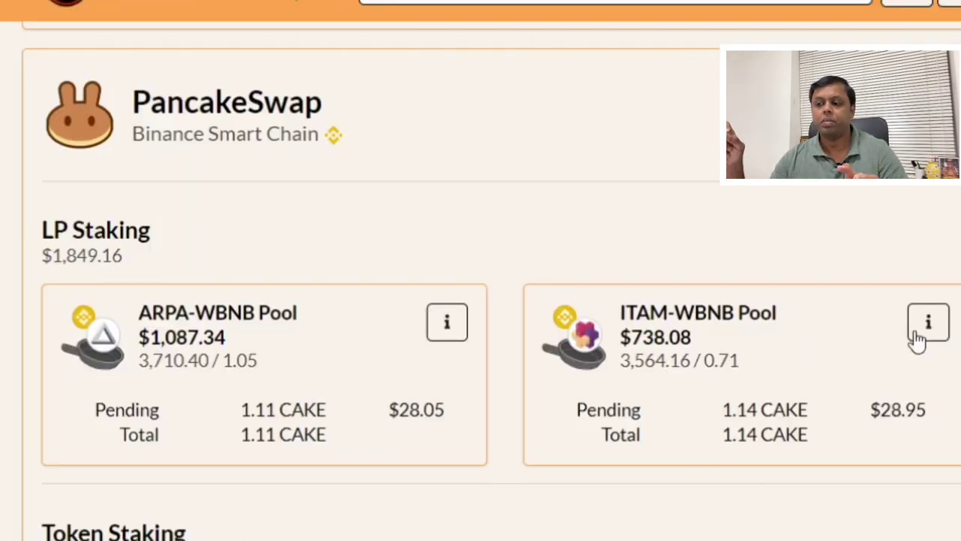
pyautogui.click(917, 338)
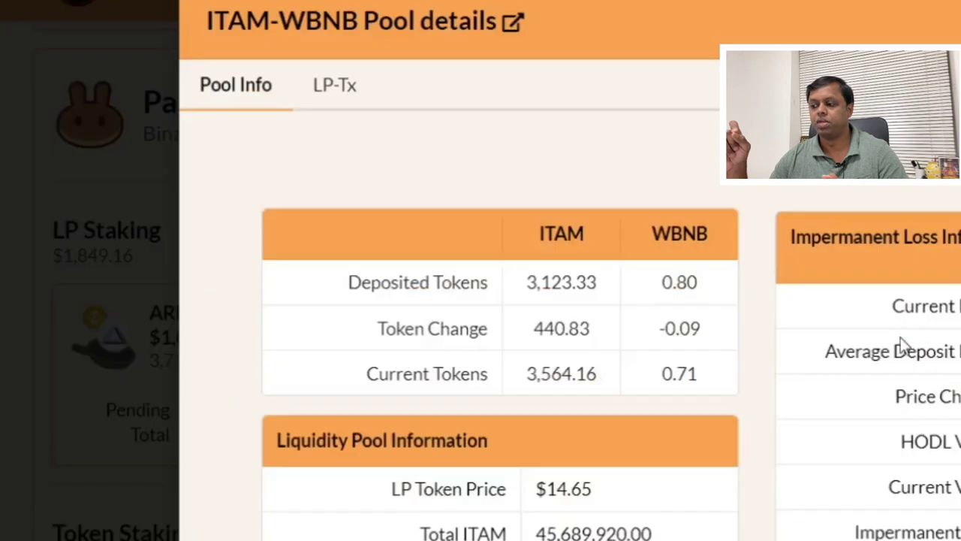
pyautogui.click(338, 96)
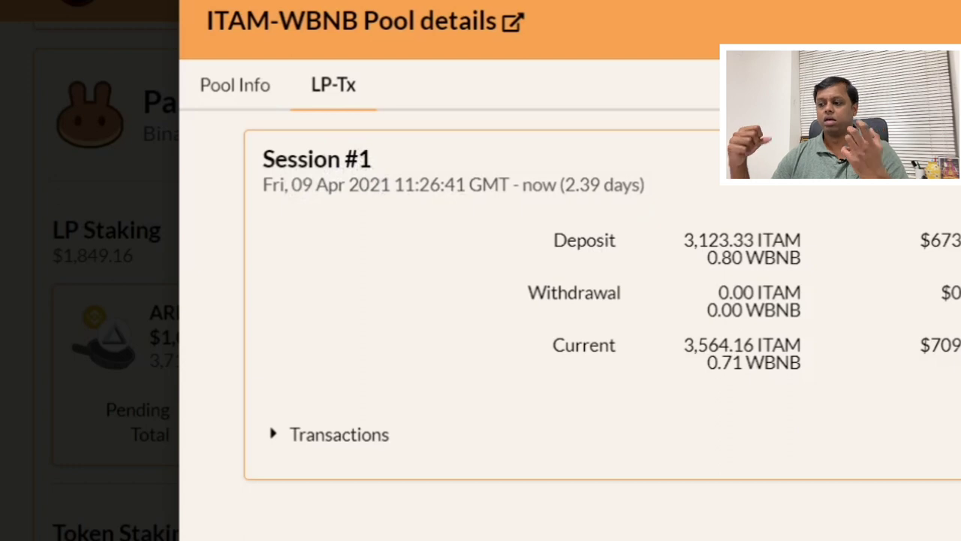
pyautogui.press('Escape')
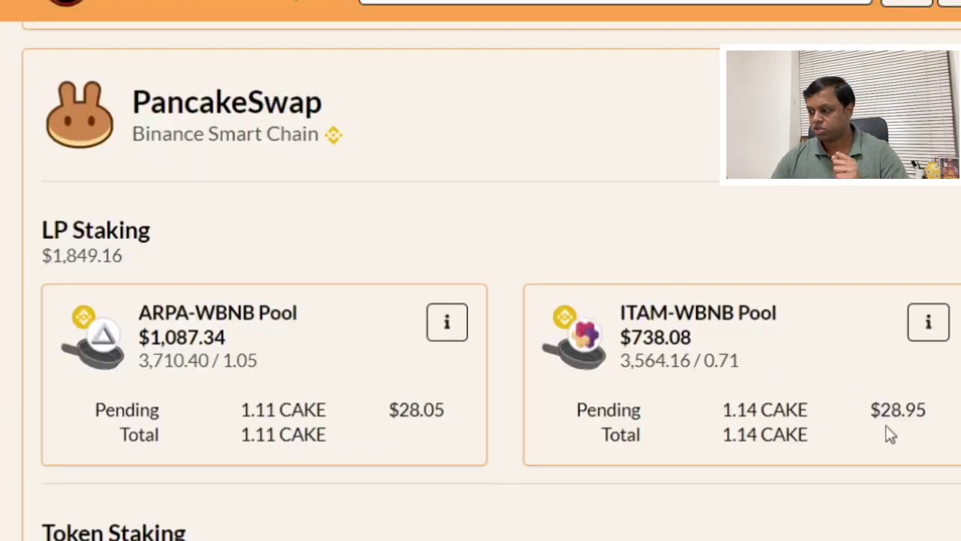